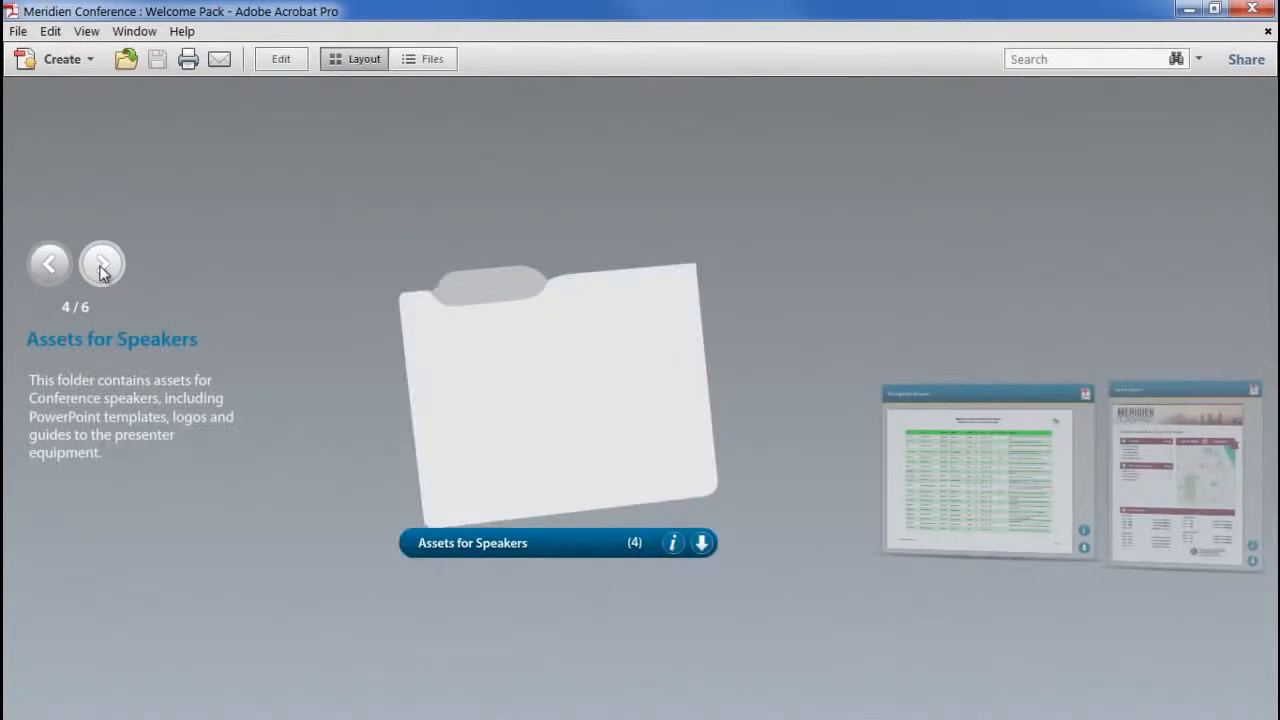
Advance the portfolio to the Reception Venues file and switch to editing with the content-adding options collapsed
{"action": "left_click", "coordinate": [101, 268]}
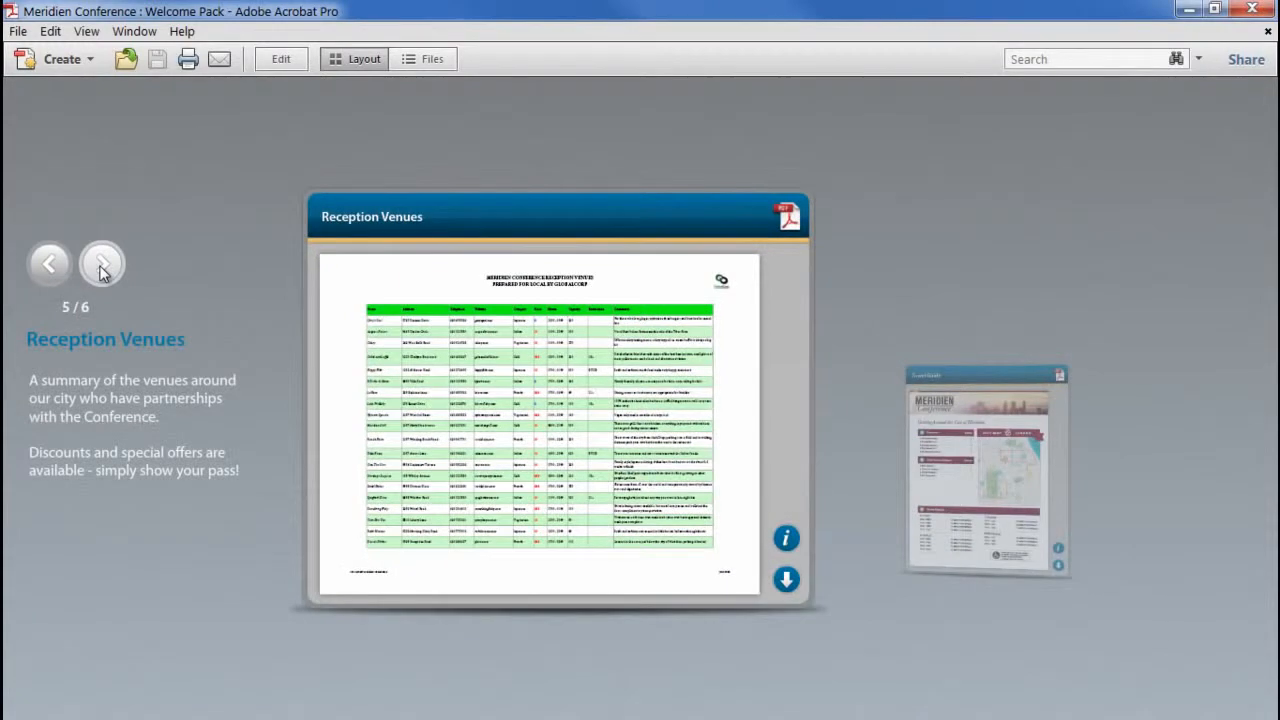
{"action": "left_click", "coordinate": [281, 67]}
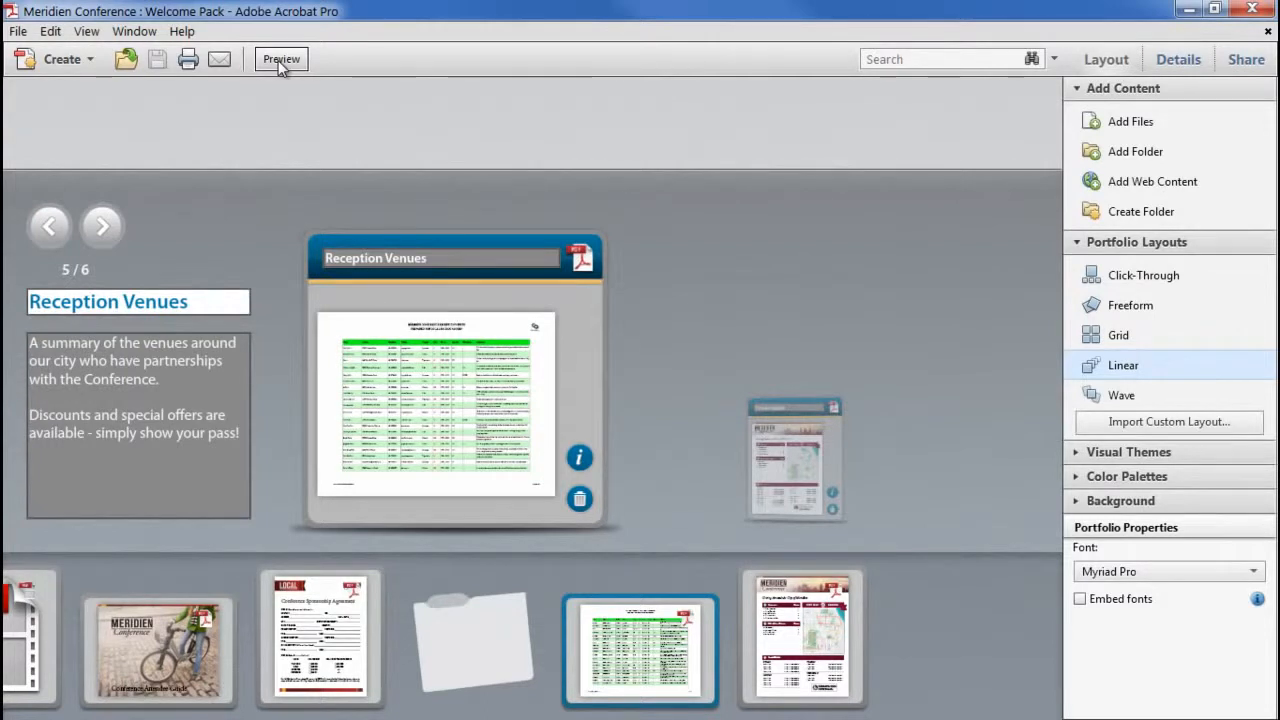
{"action": "left_click", "coordinate": [1148, 89]}
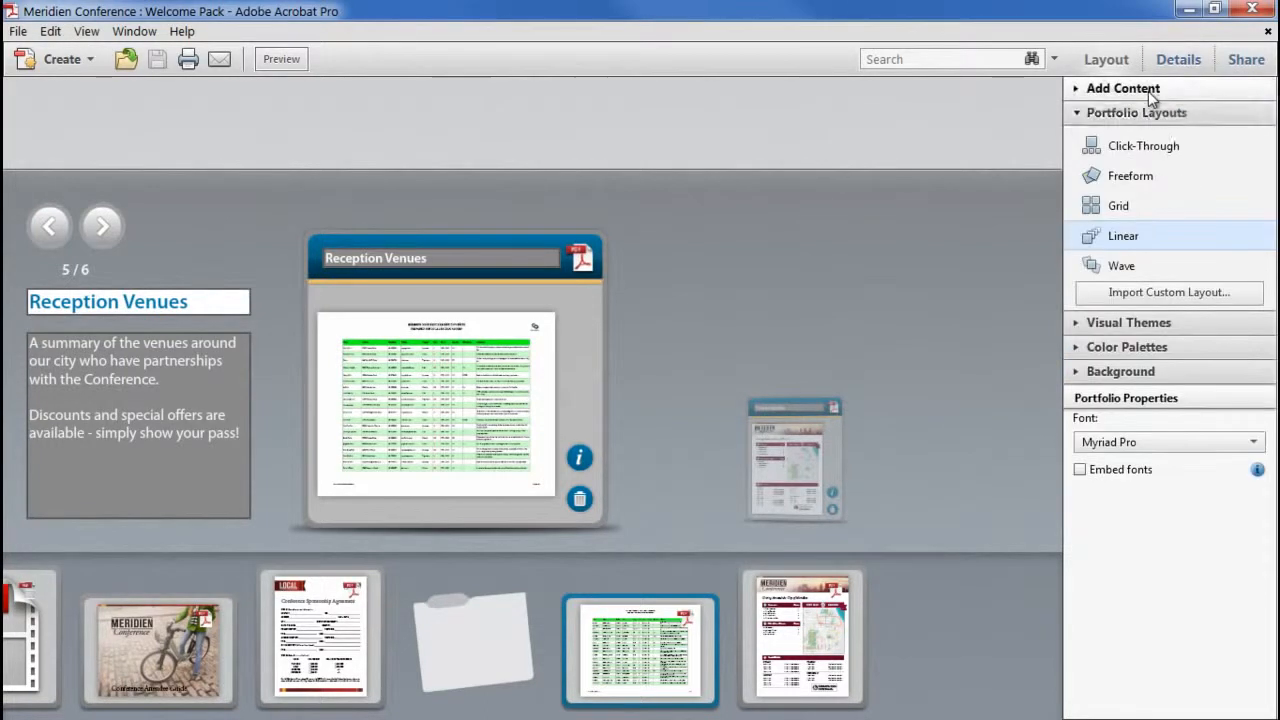
Try the Click-Through, Freeform, Grid, Linear and Wave layouts on the portfolio in turn
{"action": "left_click", "coordinate": [1168, 148]}
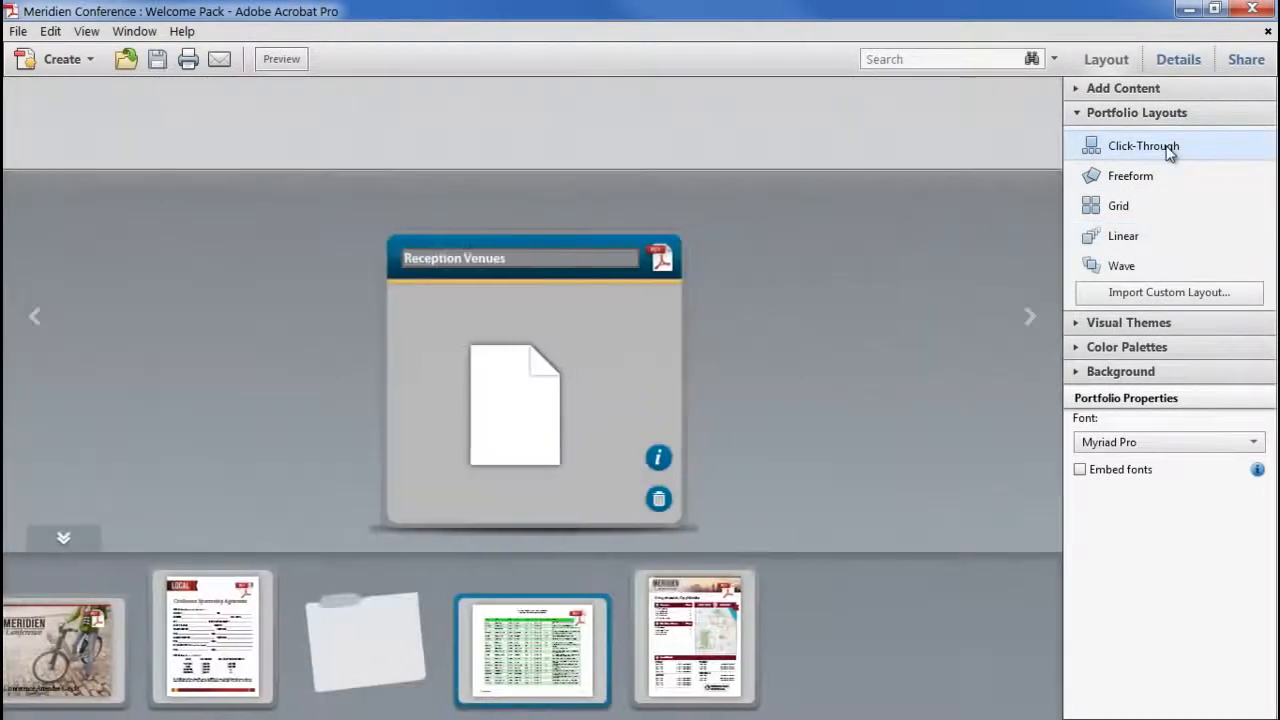
{"action": "left_click", "coordinate": [1142, 179]}
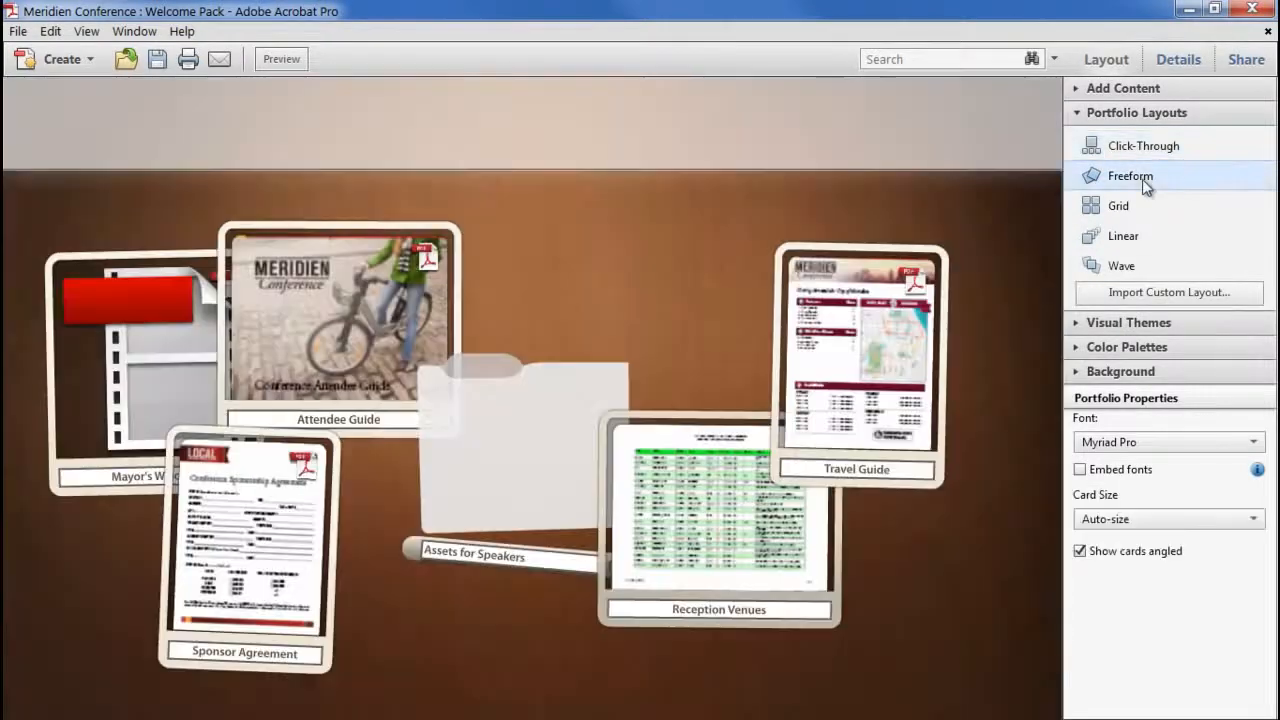
{"action": "left_click", "coordinate": [1138, 210]}
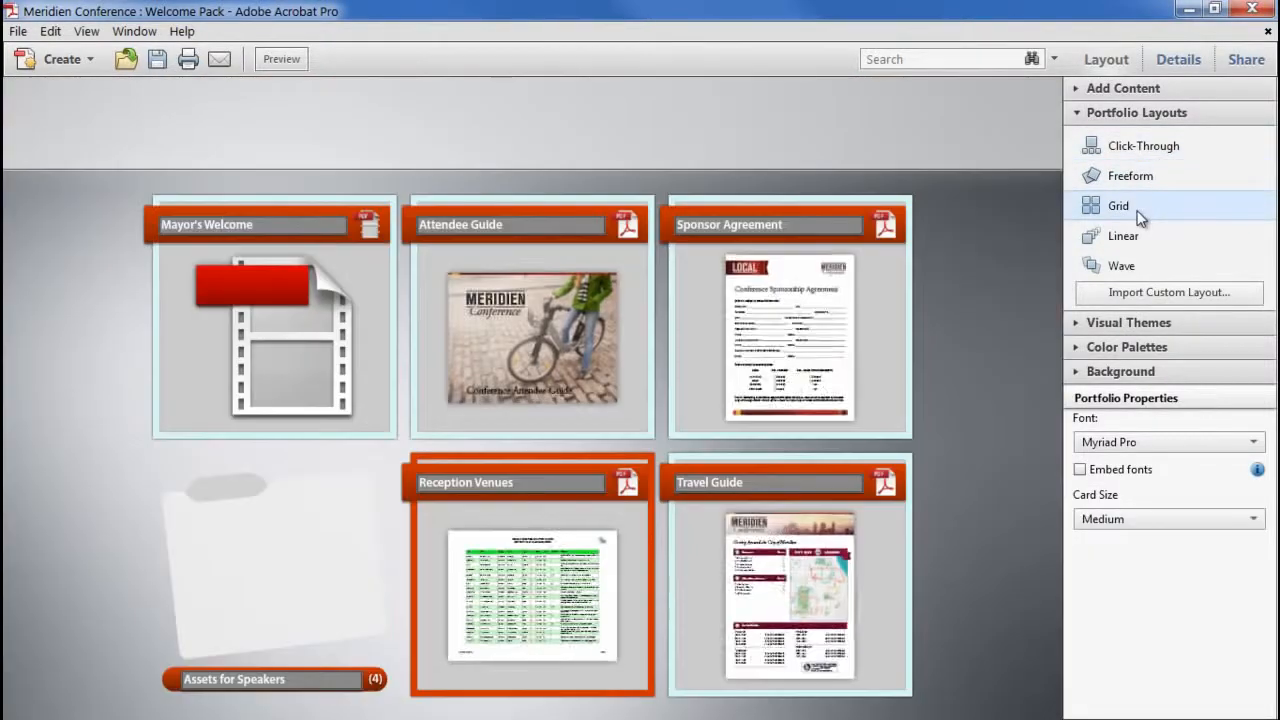
{"action": "left_click", "coordinate": [1137, 238]}
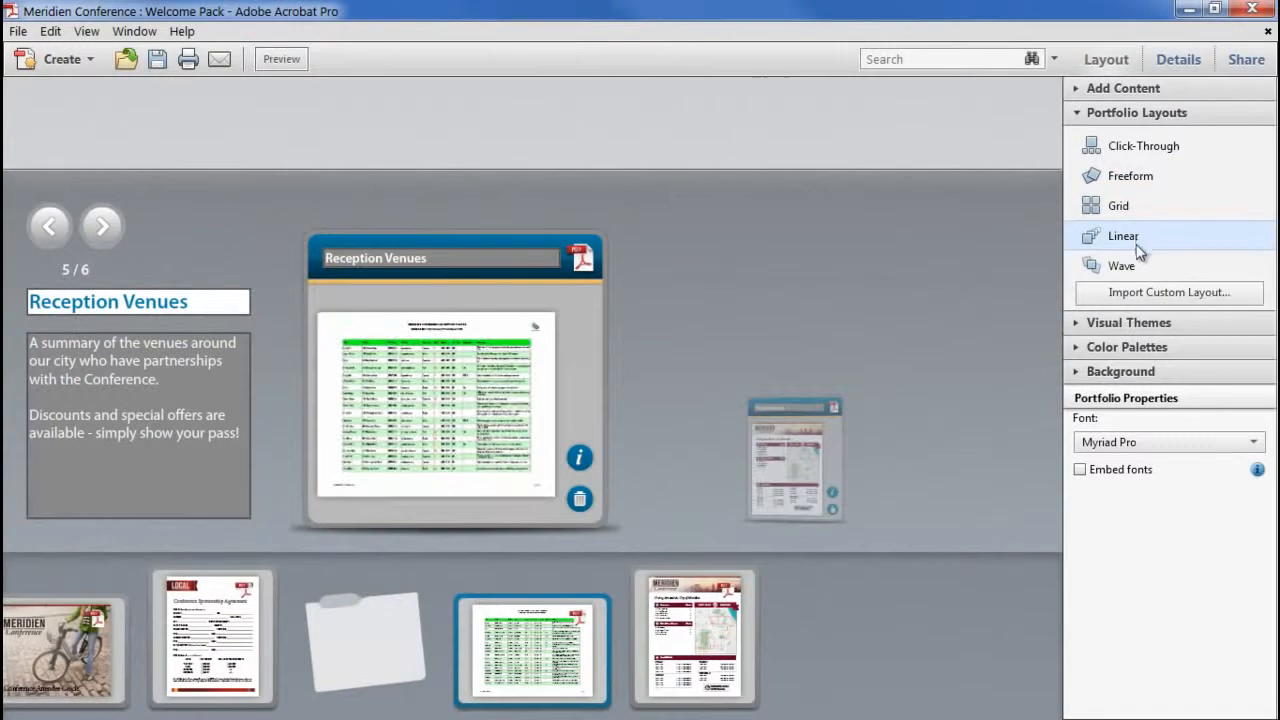
{"action": "left_click", "coordinate": [1133, 264]}
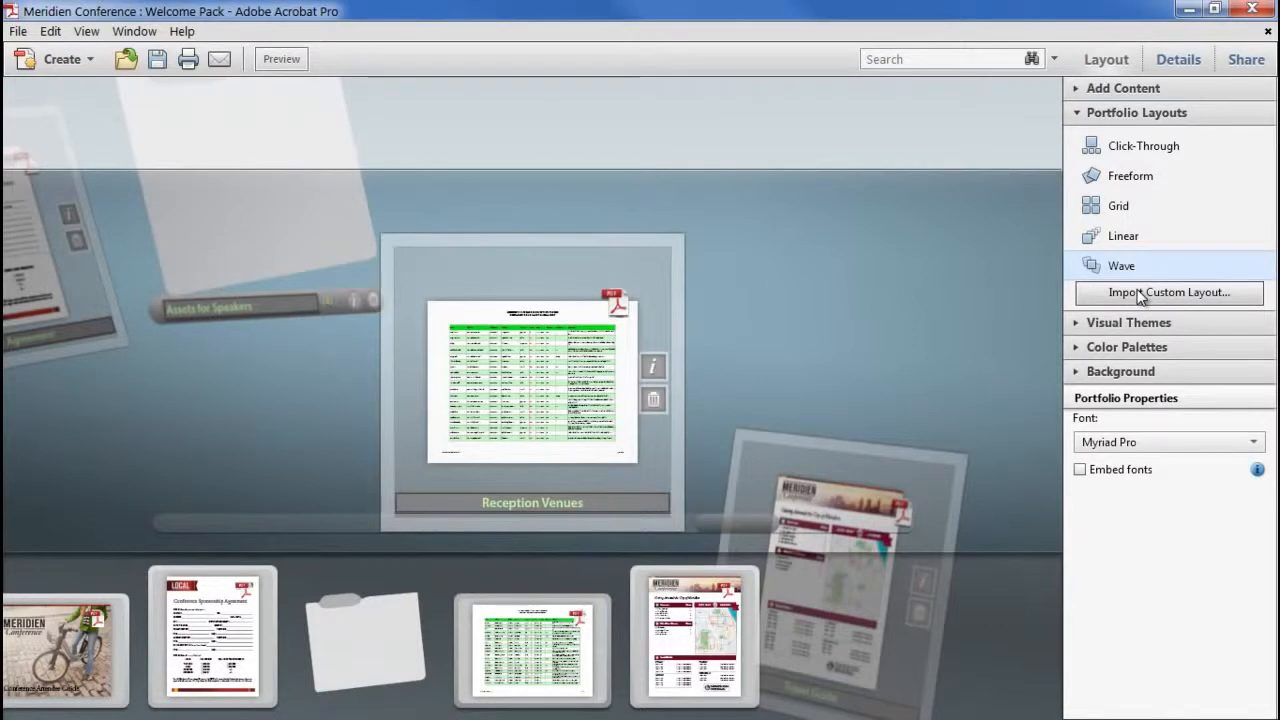
{"action": "left_click", "coordinate": [1138, 293]}
{"action": "left_click", "coordinate": [121, 476]}
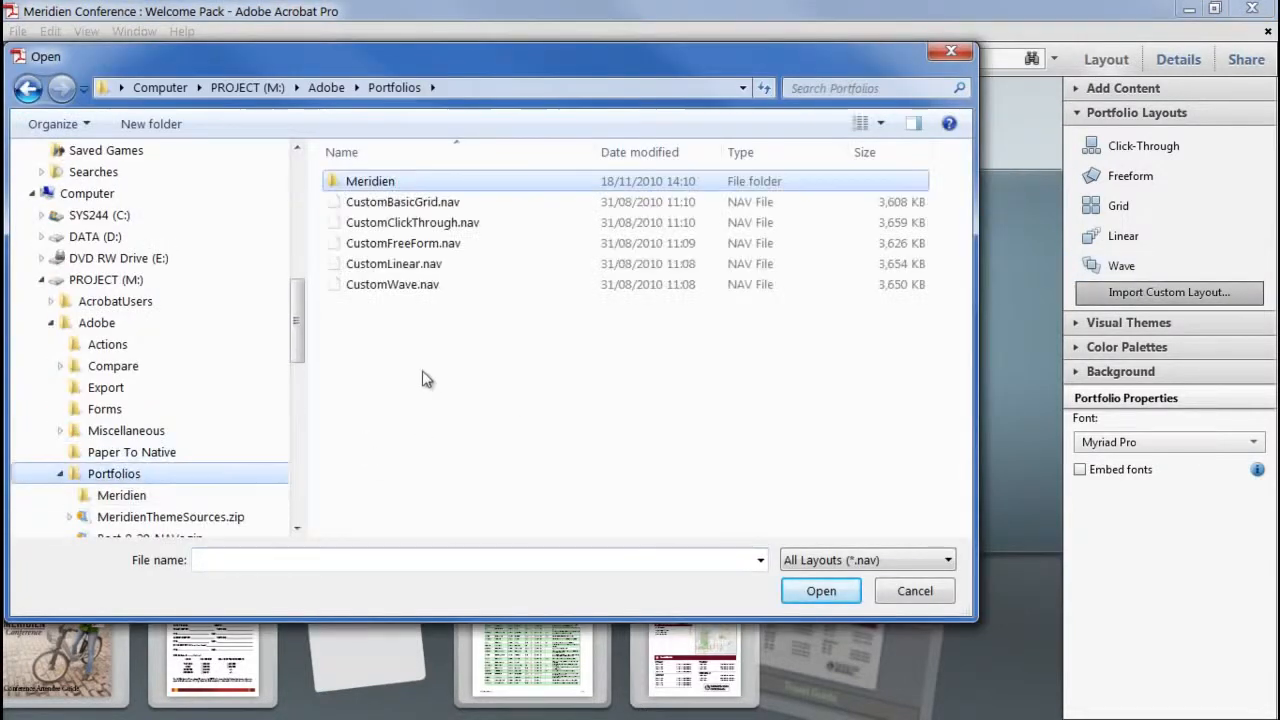
{"action": "left_click", "coordinate": [451, 246]}
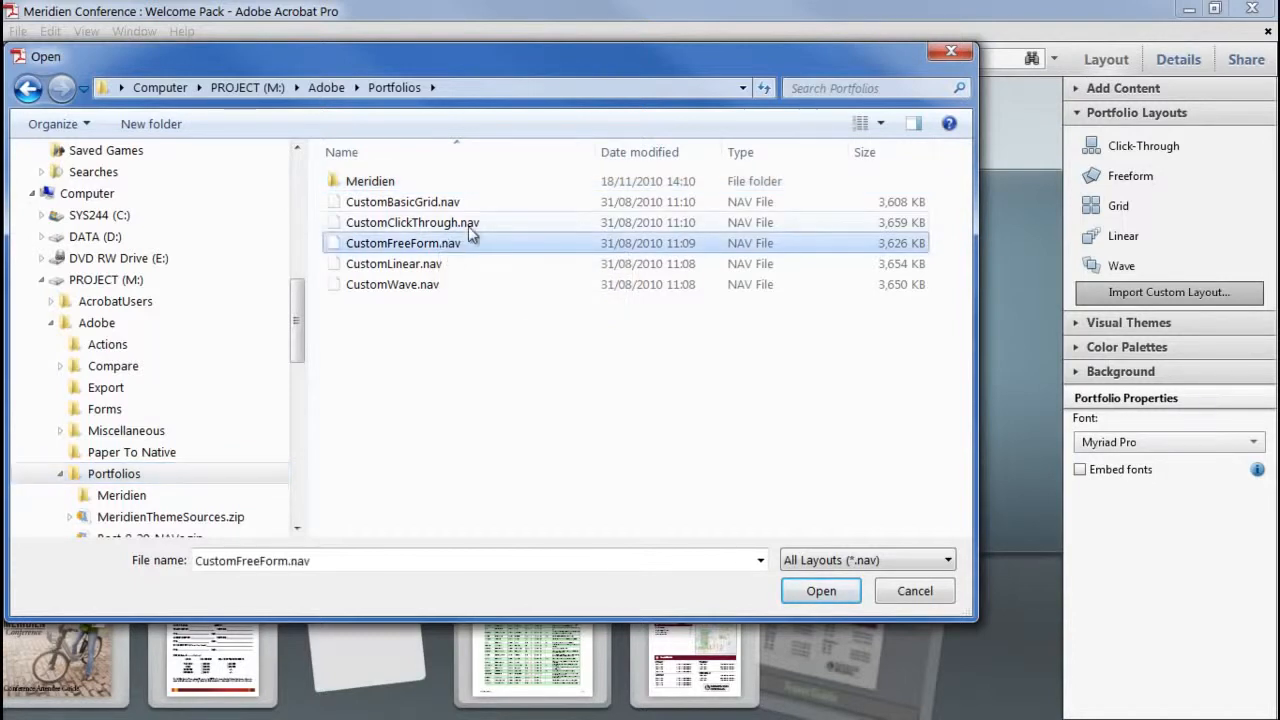
{"action": "left_click", "coordinate": [905, 594]}
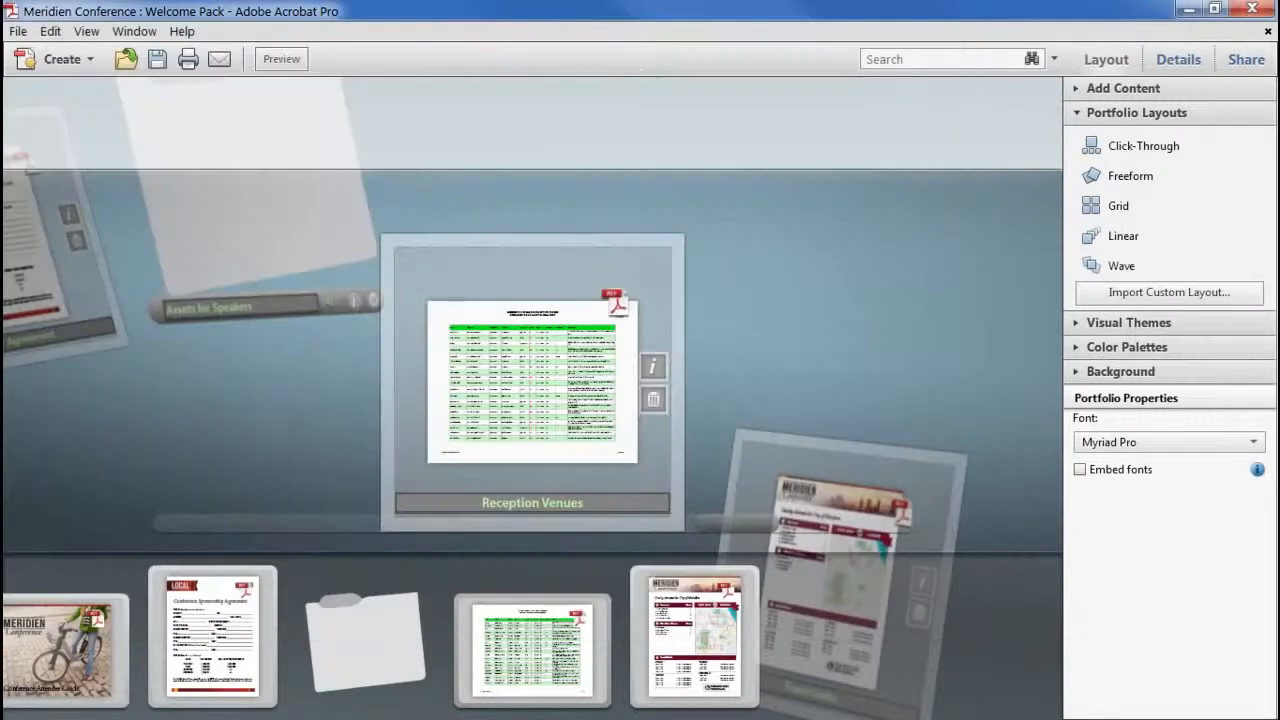
Set the portfolio layout to Linear and show the available visual themes
{"action": "left_click", "coordinate": [1128, 243]}
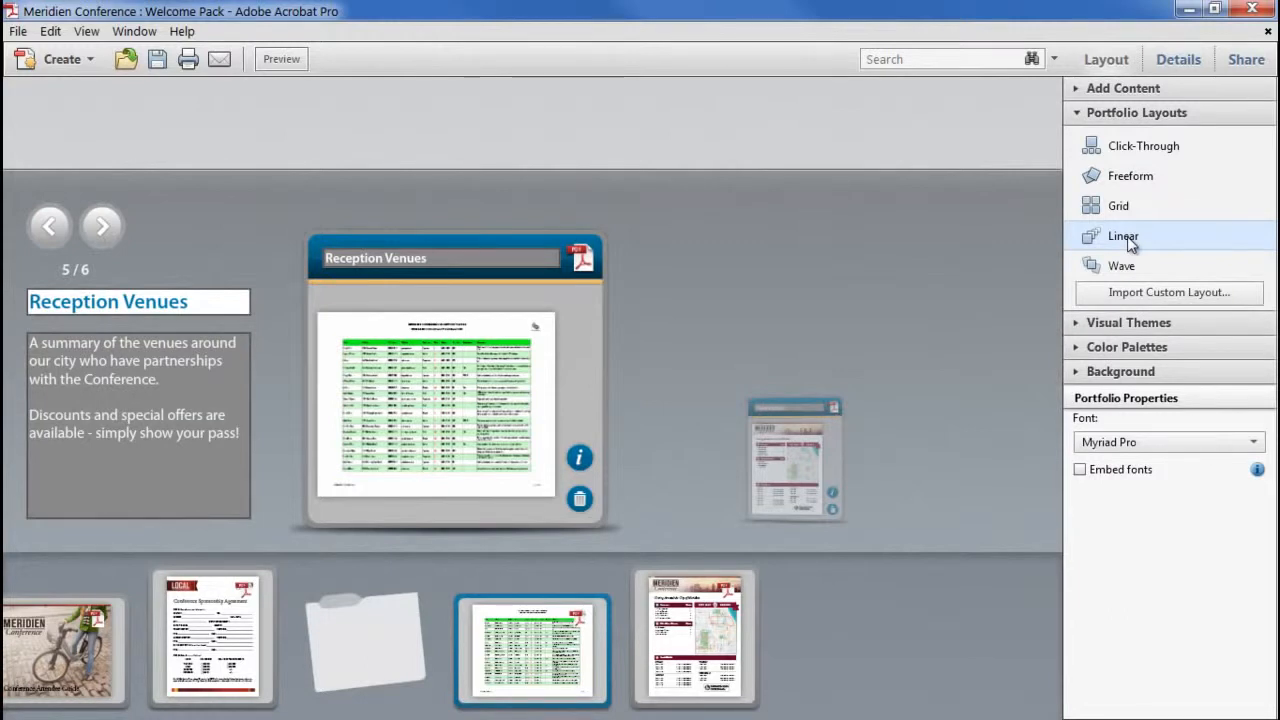
{"action": "left_click", "coordinate": [1130, 113]}
{"action": "left_click", "coordinate": [1128, 140]}
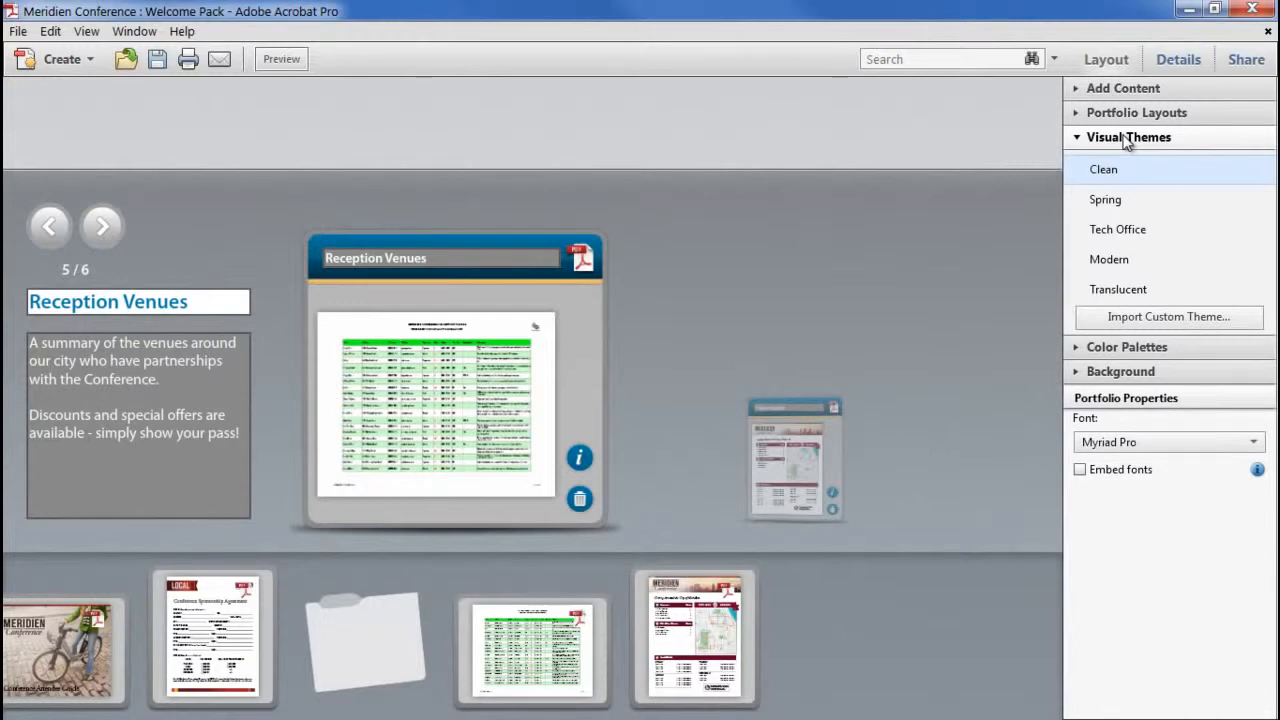
Try the Spring, Tech Office, Modern and Translucent visual themes on the portfolio in turn
{"action": "left_click", "coordinate": [1137, 201]}
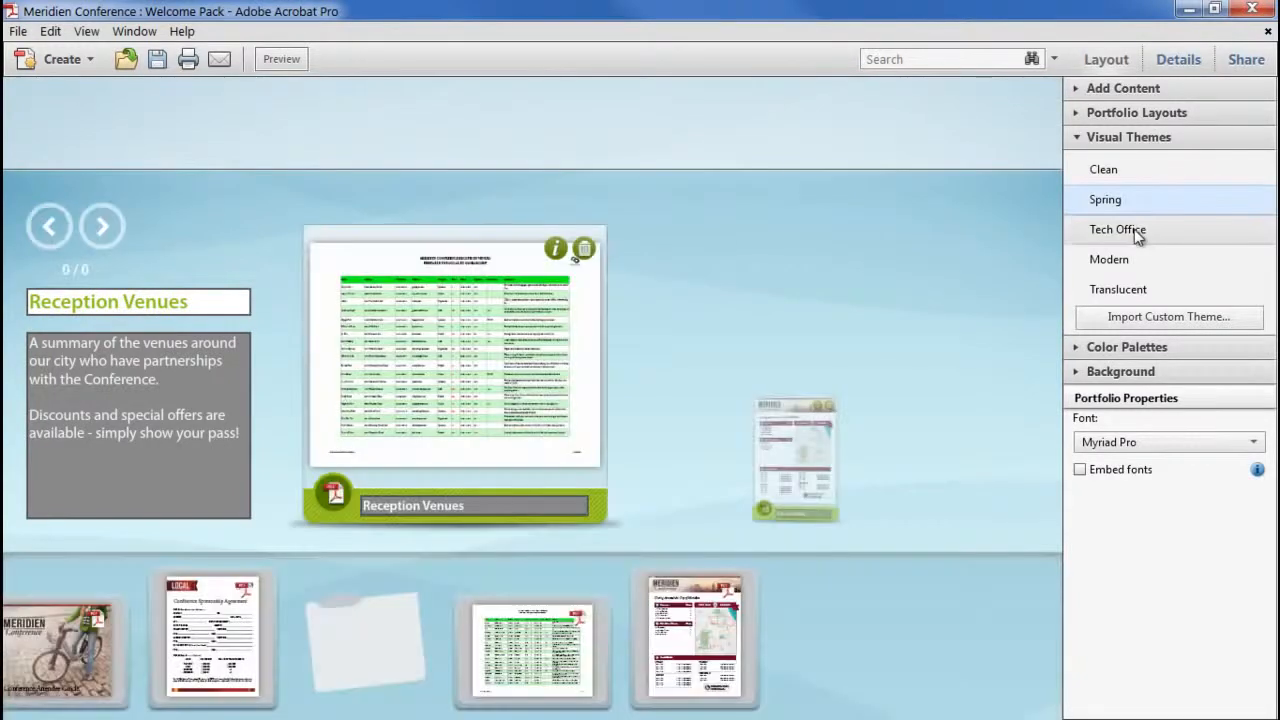
{"action": "left_click", "coordinate": [1137, 231]}
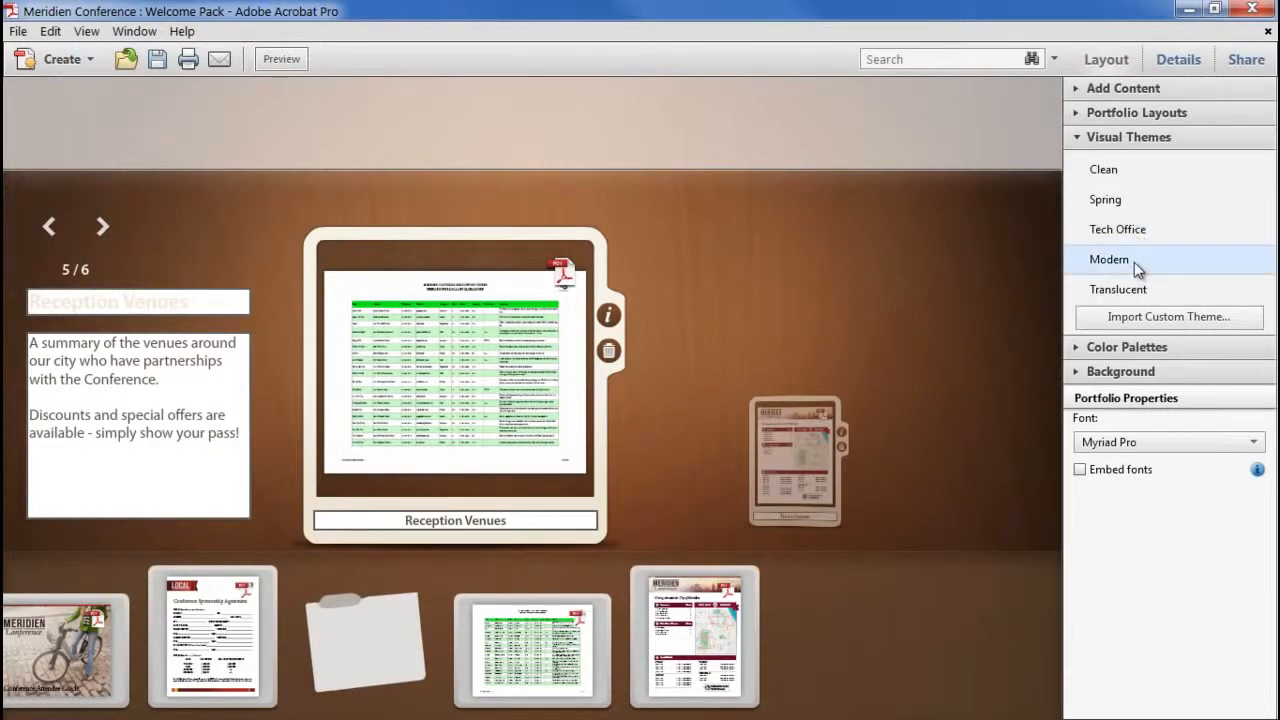
{"action": "left_click", "coordinate": [1134, 262]}
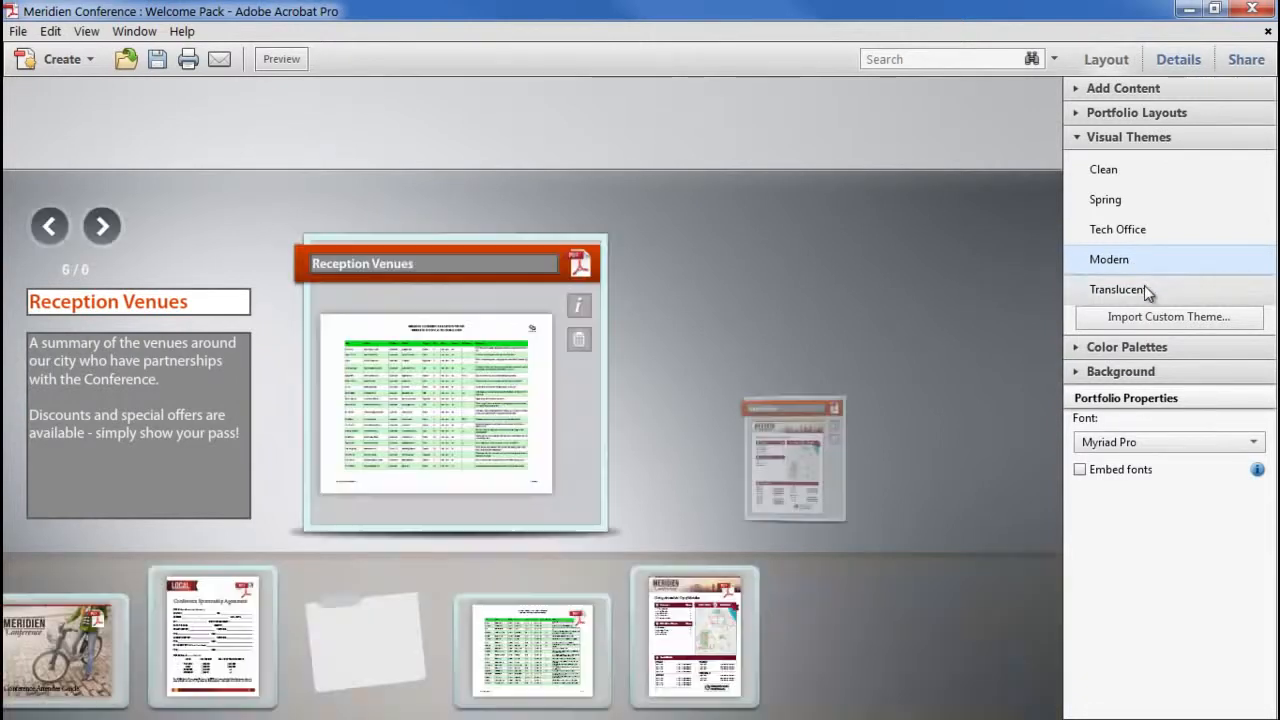
{"action": "left_click", "coordinate": [1144, 286]}
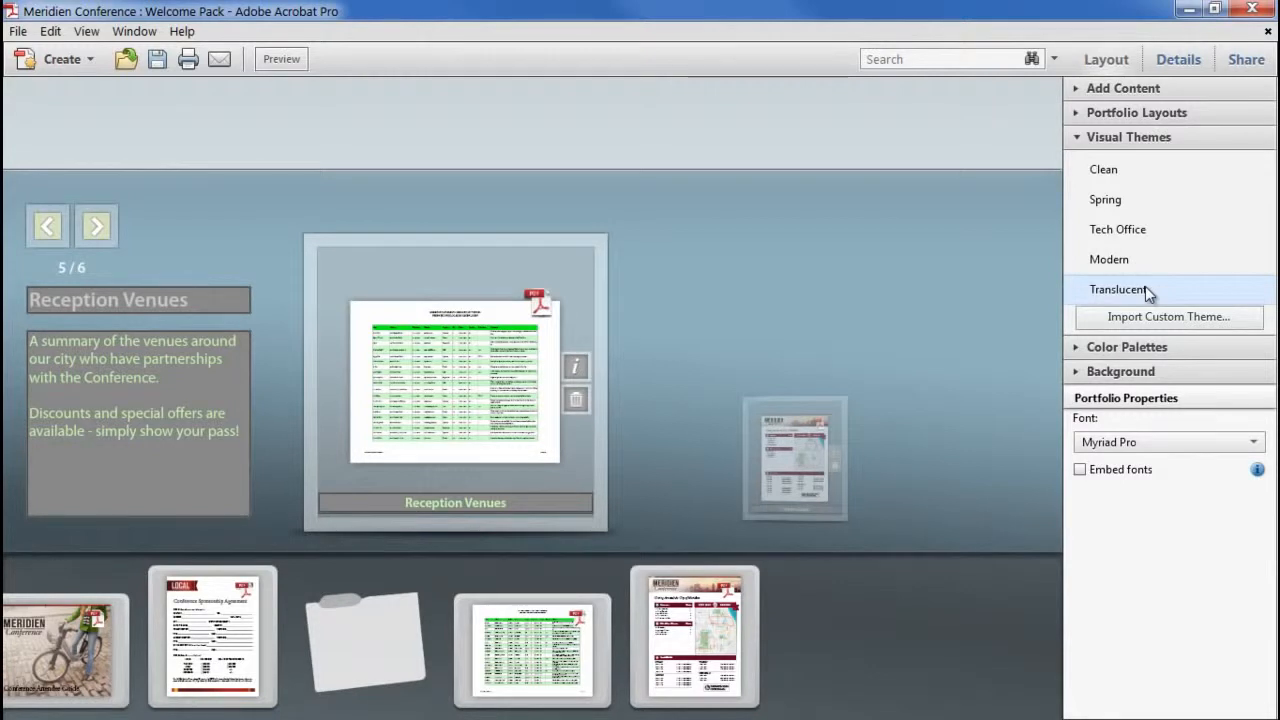
Import MeridienSkin.swf as a custom visual theme and view the Assets for Speakers folder and Reception Venues file in it
{"action": "left_click", "coordinate": [1143, 318]}
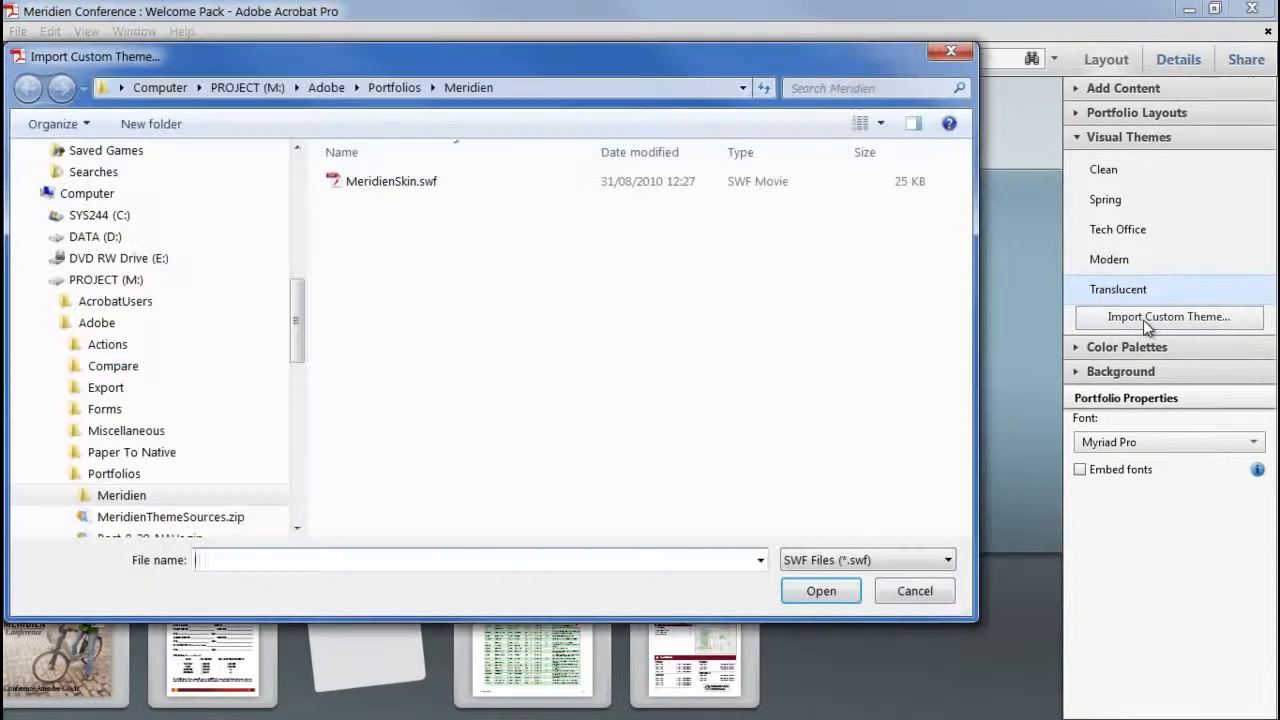
{"action": "left_click", "coordinate": [388, 190]}
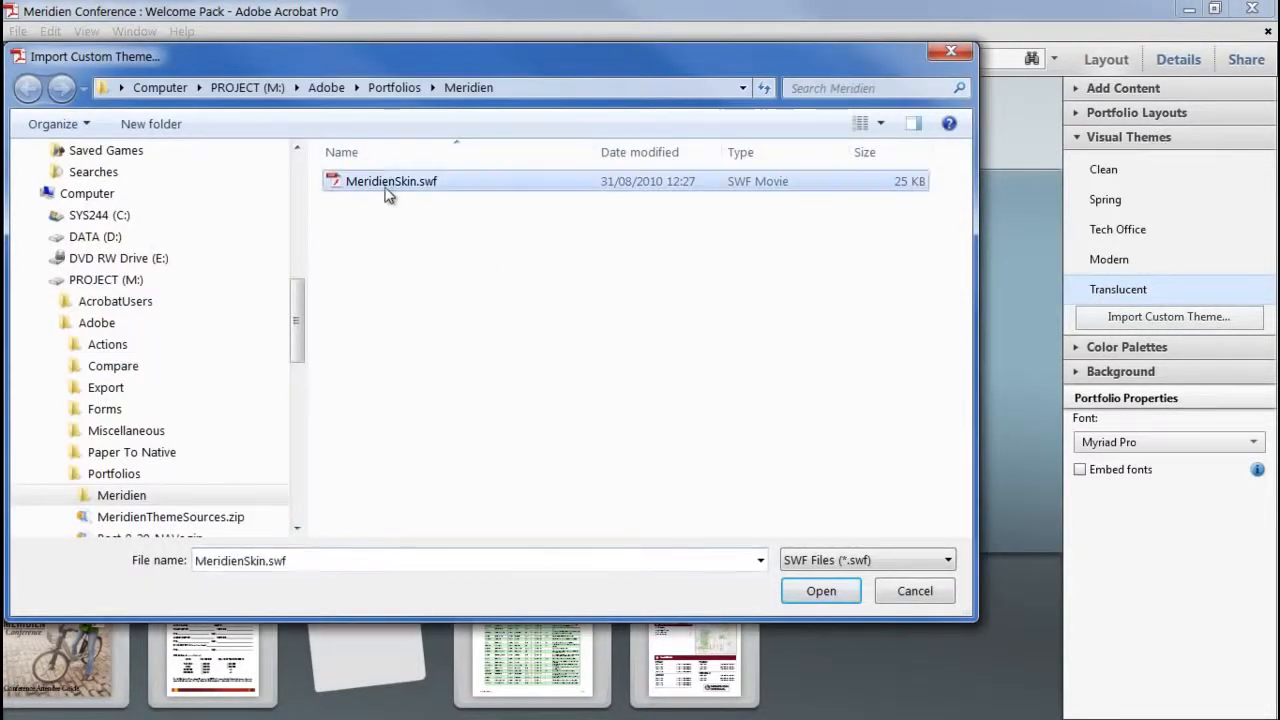
{"action": "left_click", "coordinate": [821, 591]}
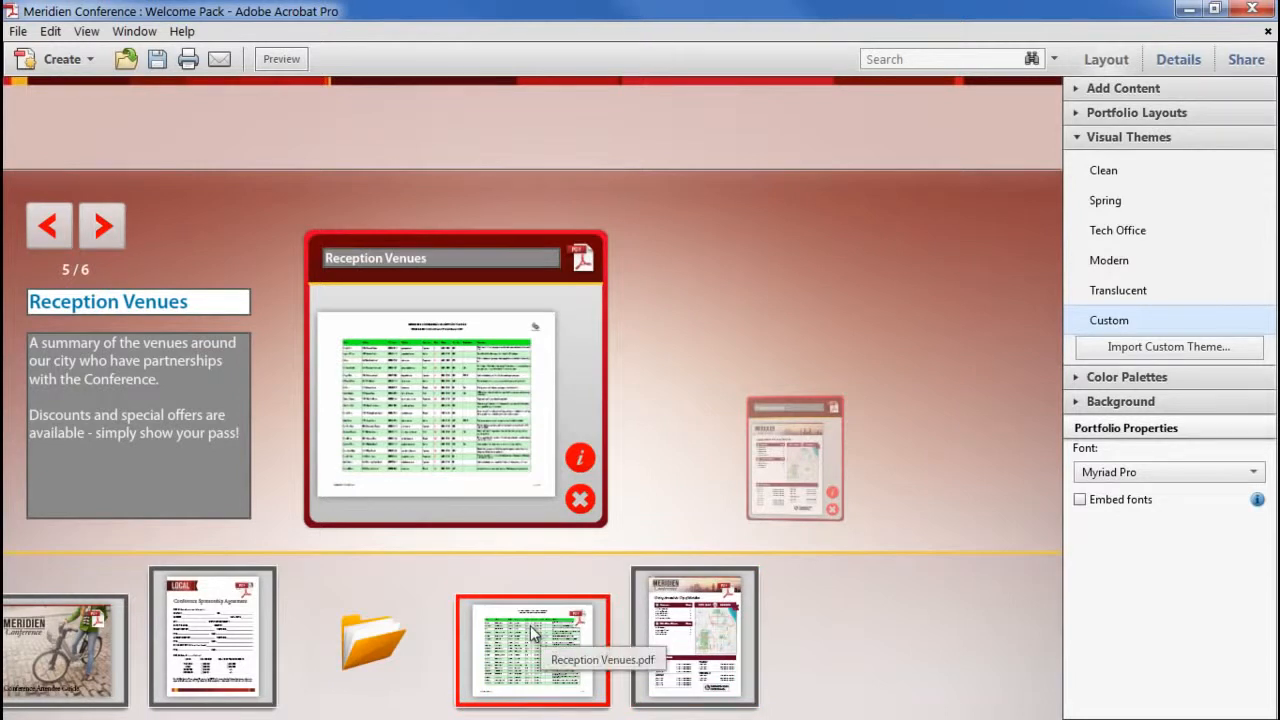
{"action": "left_click", "coordinate": [372, 655]}
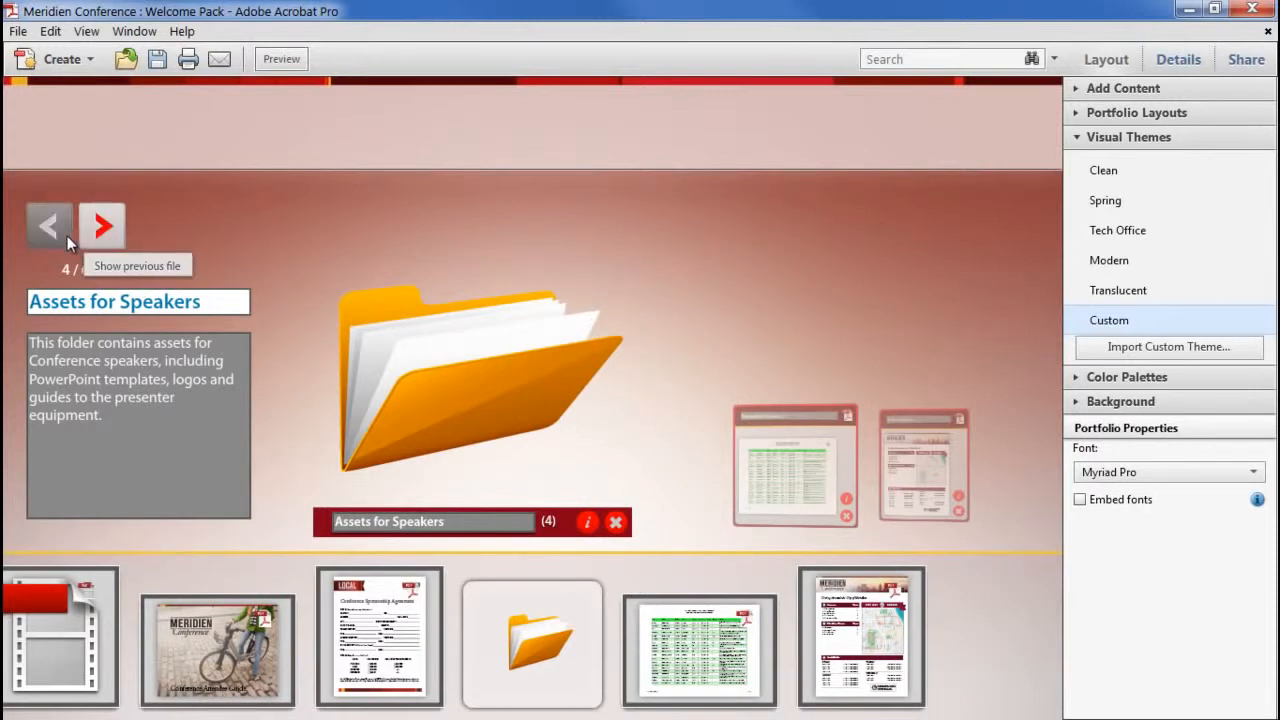
{"action": "left_click", "coordinate": [835, 464]}
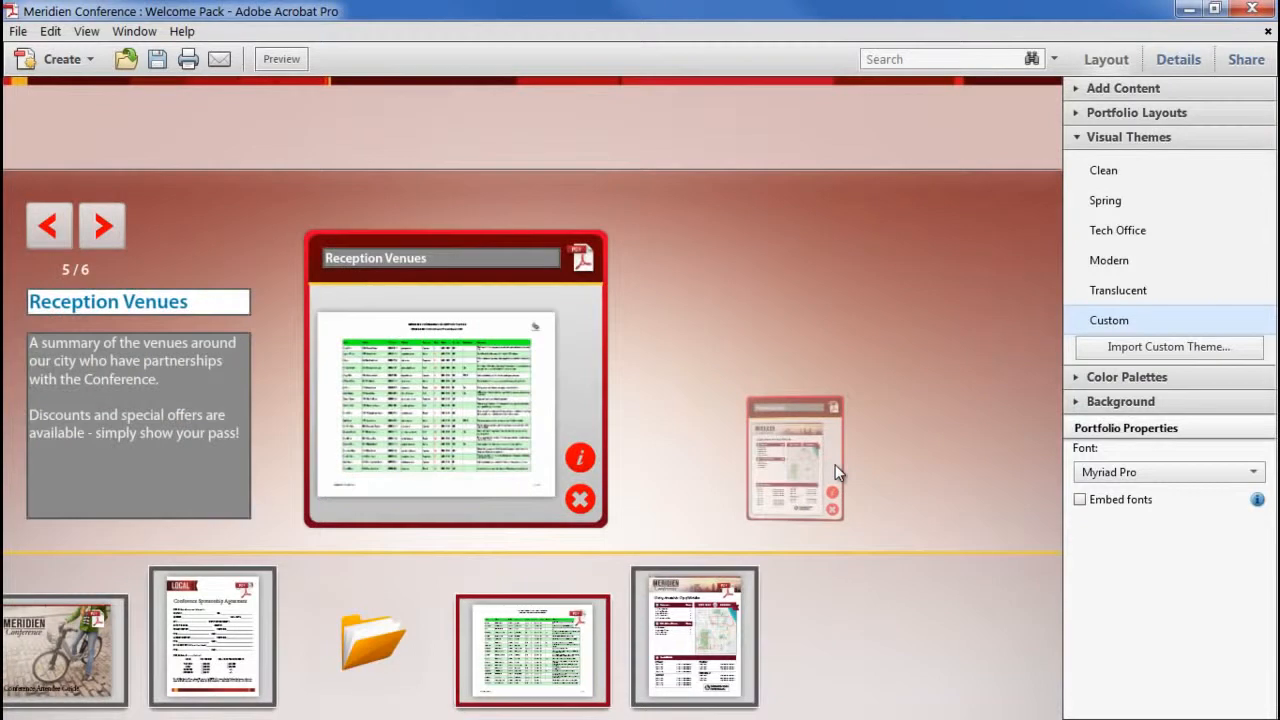
Apply the Spring visual theme and preview the portfolio with the Attendee Guide in front
{"action": "left_click", "coordinate": [1123, 204]}
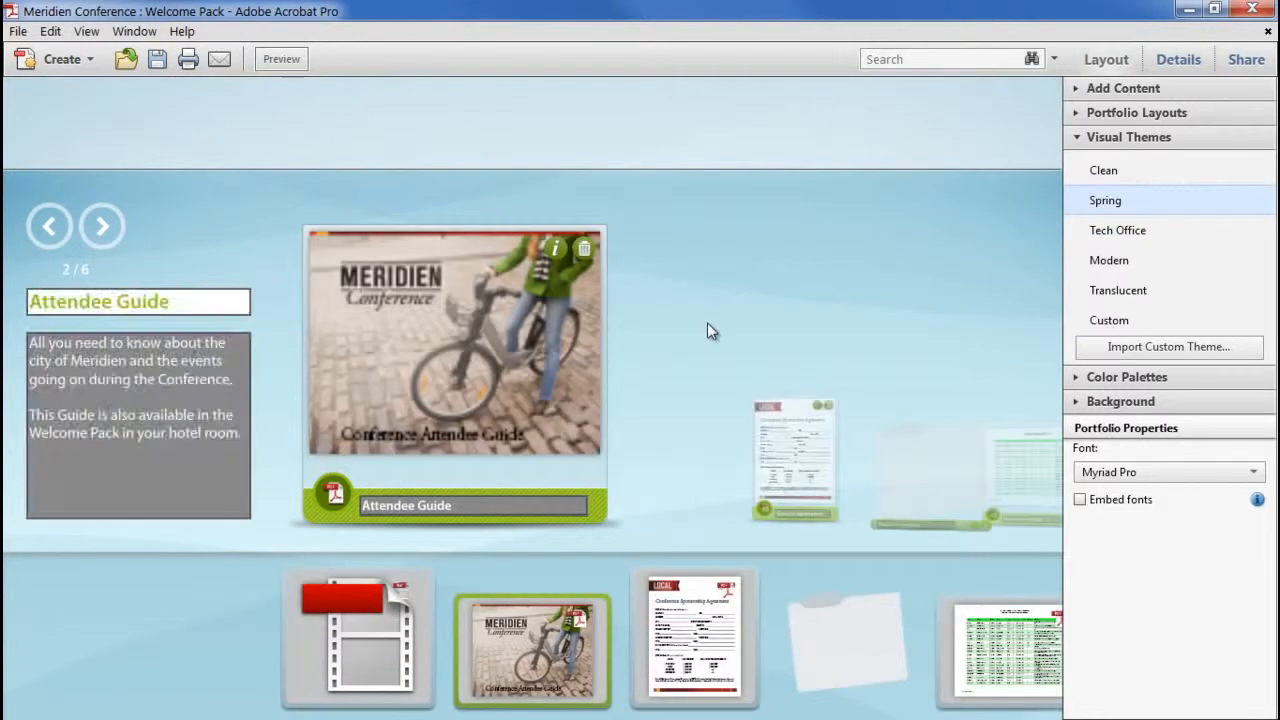
{"action": "left_click", "coordinate": [281, 59]}
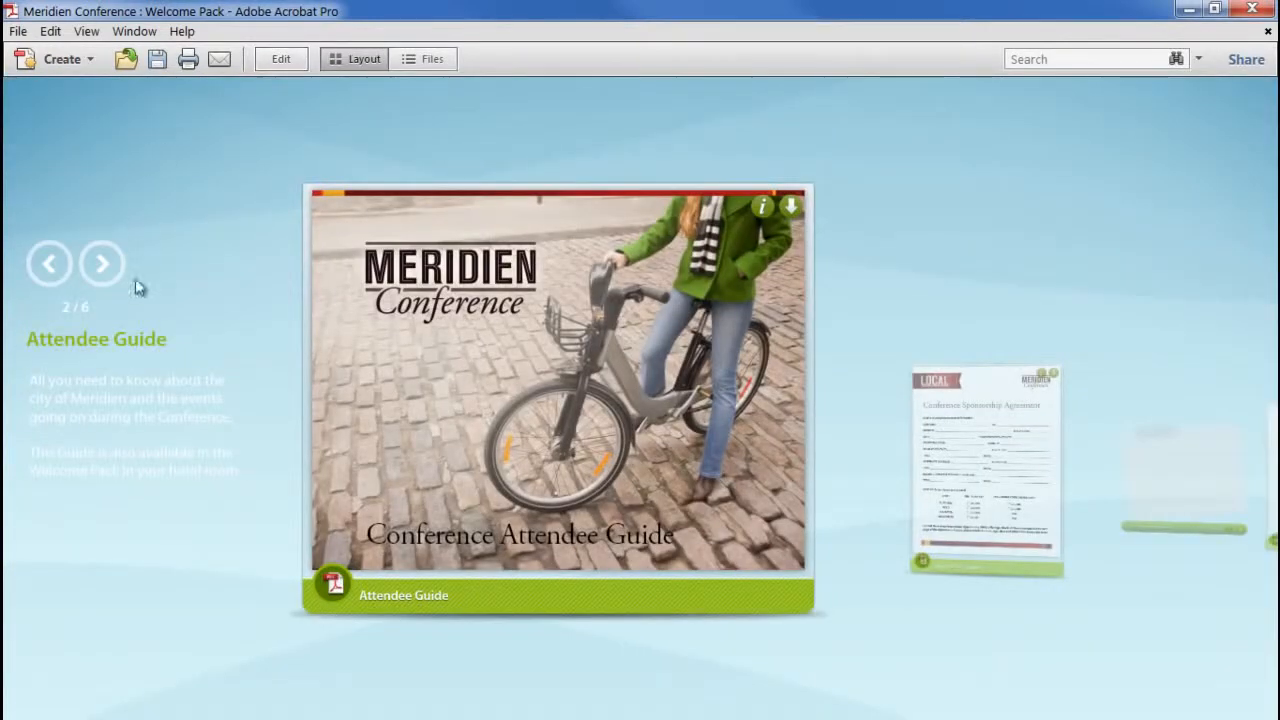
{"action": "mouse_move", "coordinate": [226, 495]}
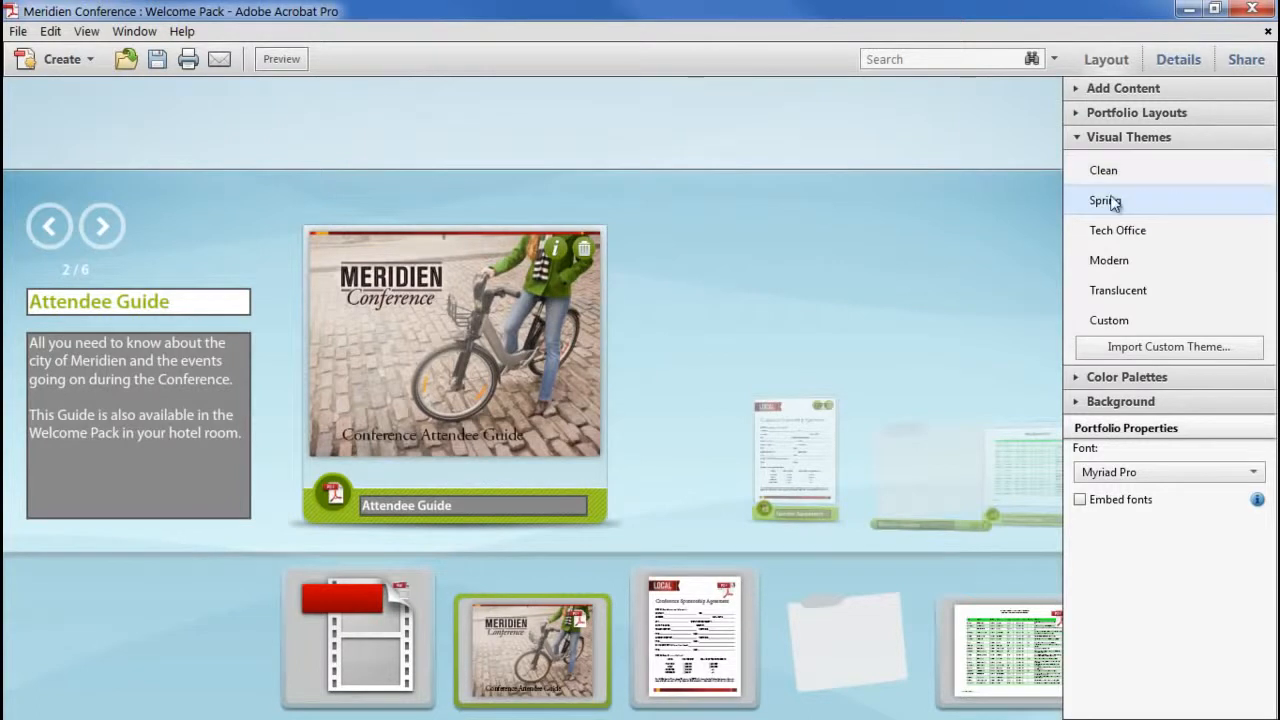
Try the built-in color palettes in turn and keep the last one, with blue-grey, white, grey, pale yellow and light green
{"action": "left_click", "coordinate": [1128, 141]}
{"action": "left_click", "coordinate": [1134, 163]}
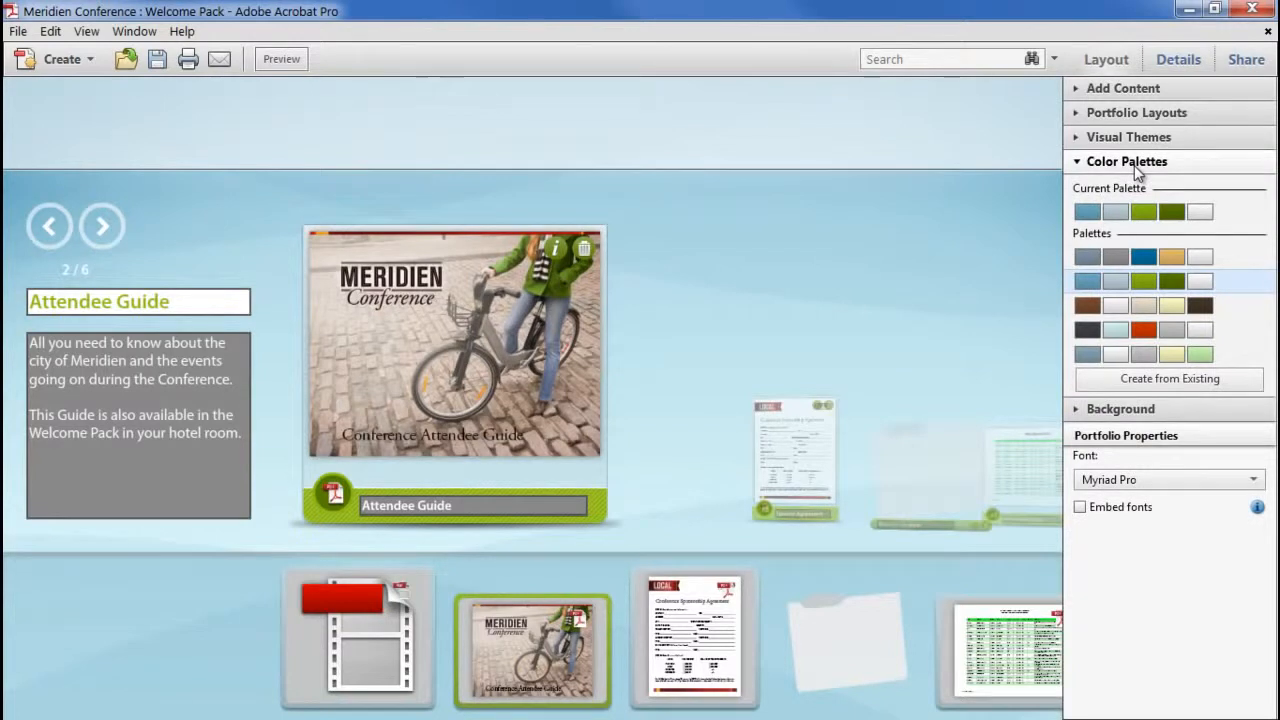
{"action": "left_click", "coordinate": [1176, 262]}
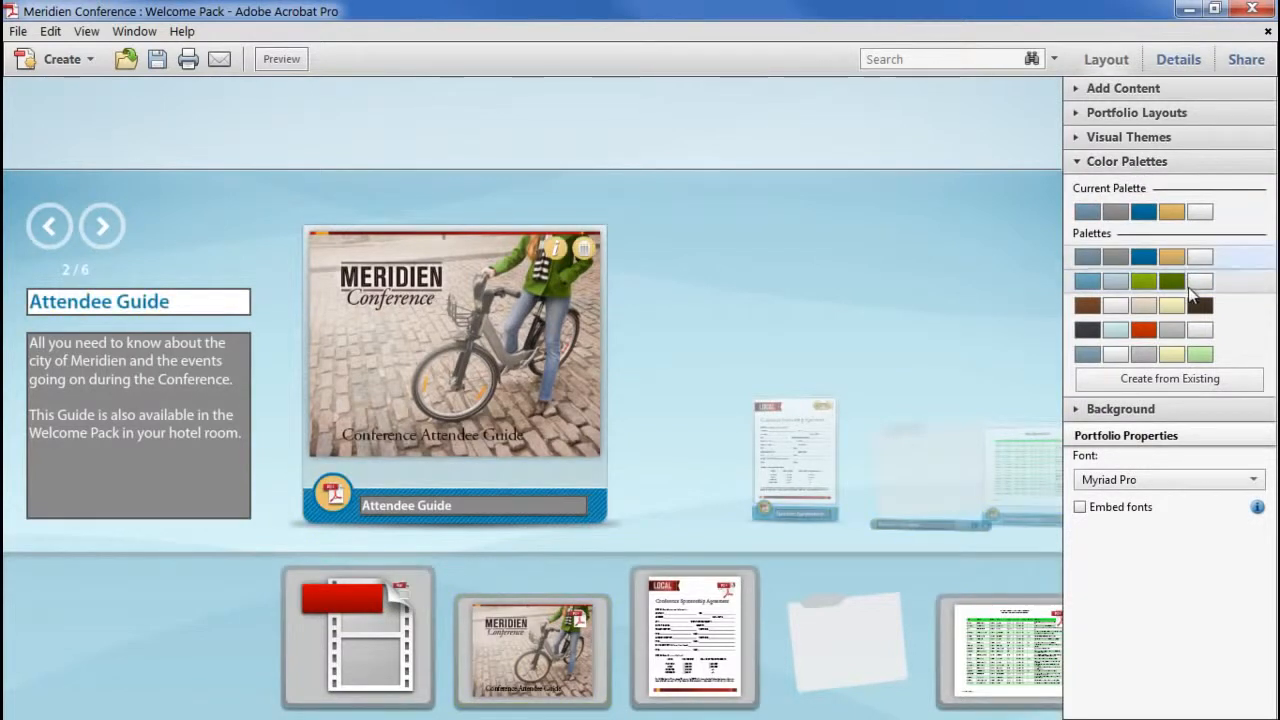
{"action": "left_click", "coordinate": [1197, 280]}
{"action": "left_click", "coordinate": [1202, 308]}
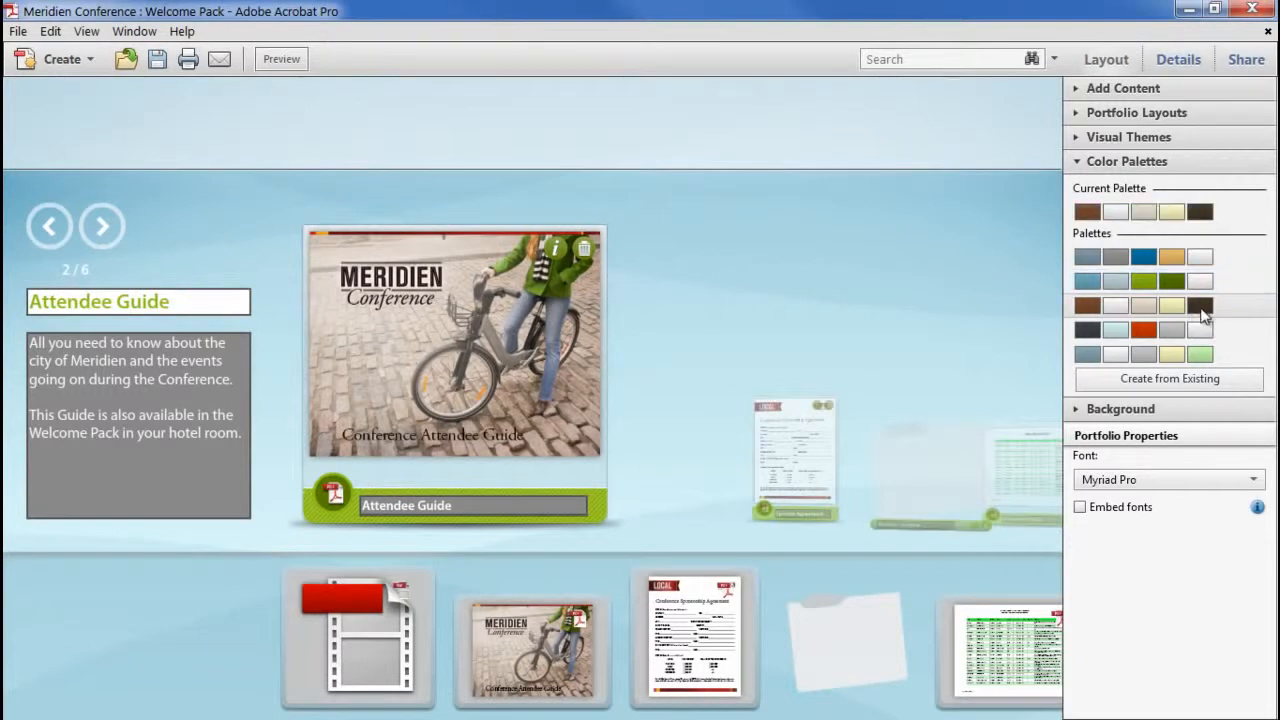
{"action": "left_click", "coordinate": [1203, 329]}
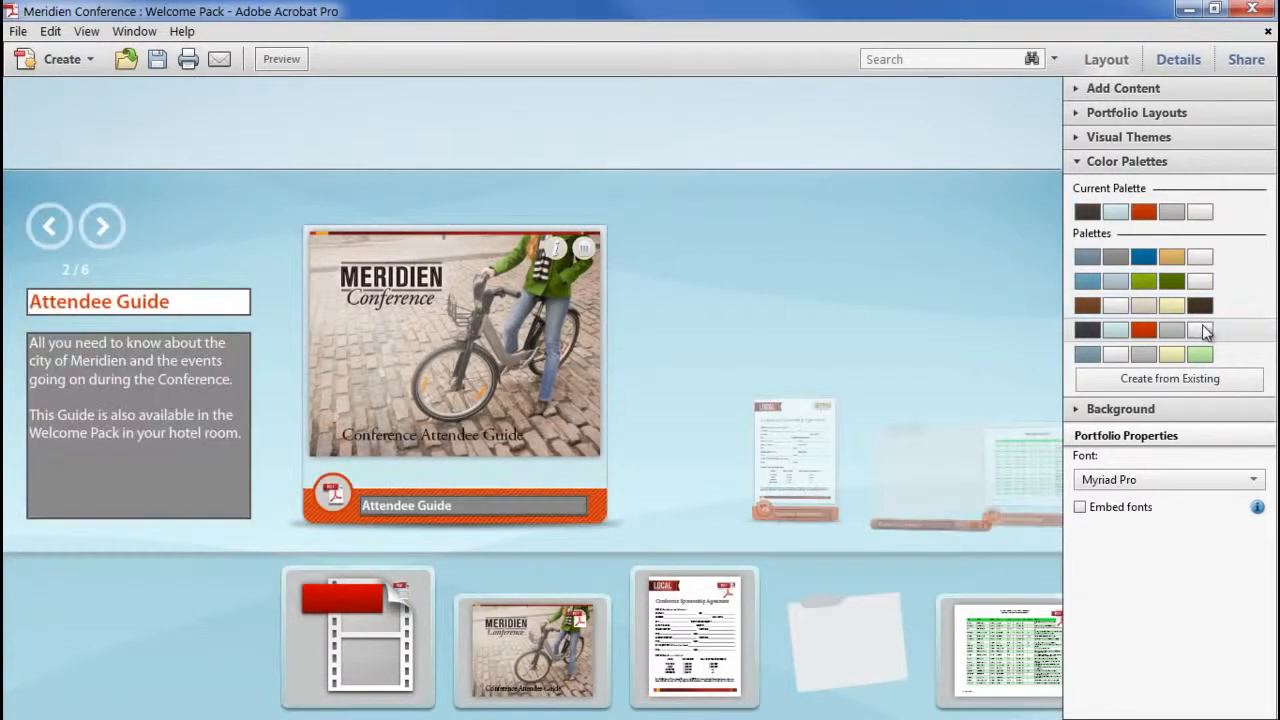
{"action": "left_click", "coordinate": [1205, 355]}
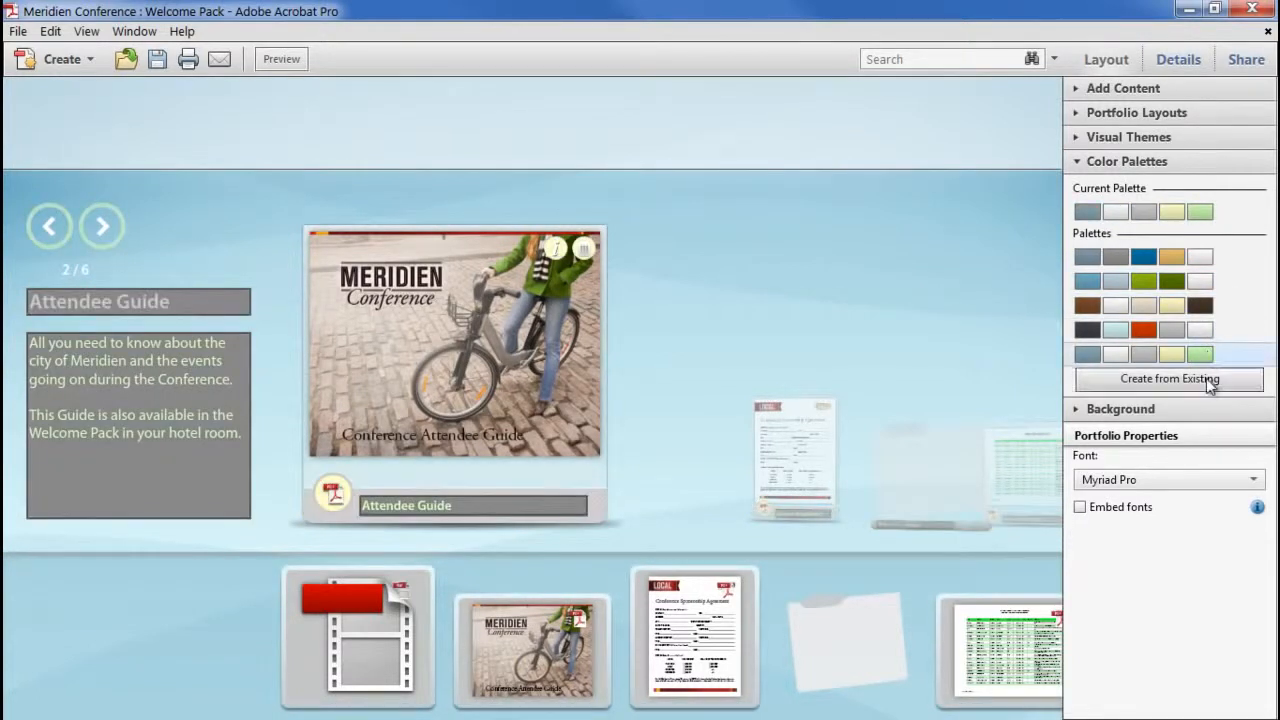
Create and save a custom color palette from the existing one with background 09A22C, text 0D0D0D and border 0B501B
{"action": "left_click", "coordinate": [1210, 384]}
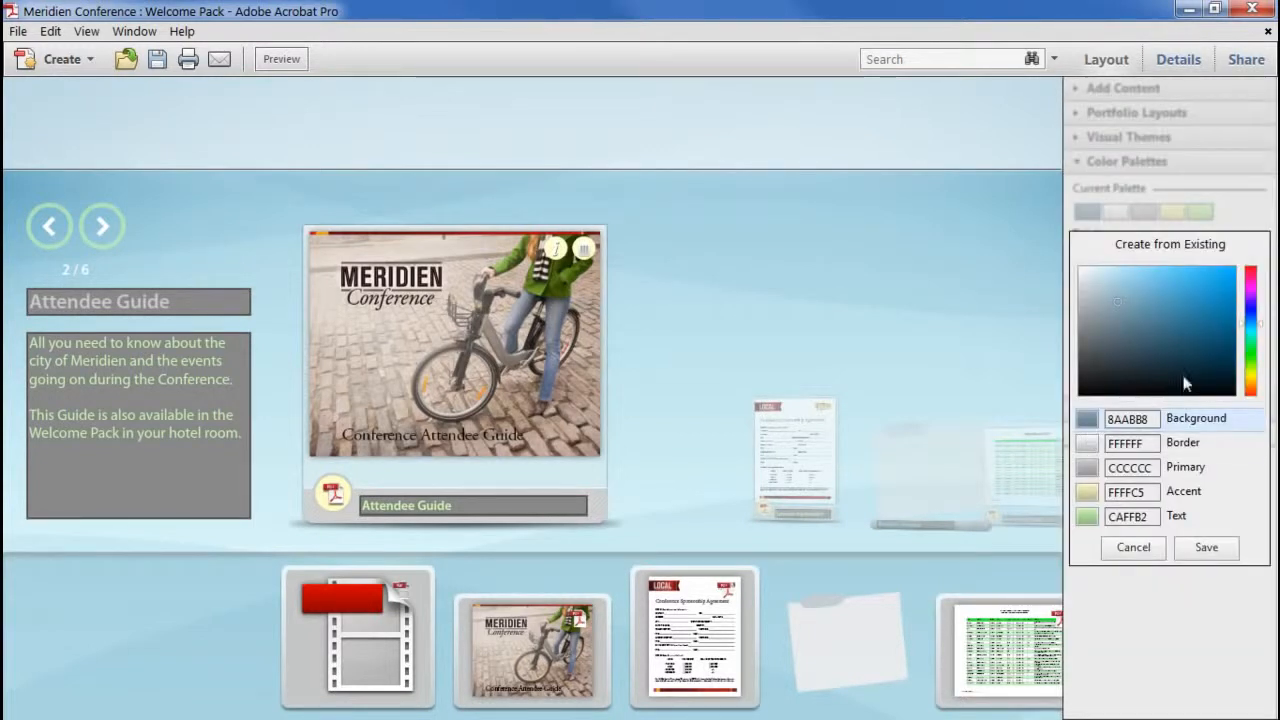
{"action": "left_click_drag", "start_coordinate": [1198, 323], "coordinate": [1228, 313]}
{"action": "left_click", "coordinate": [1253, 349]}
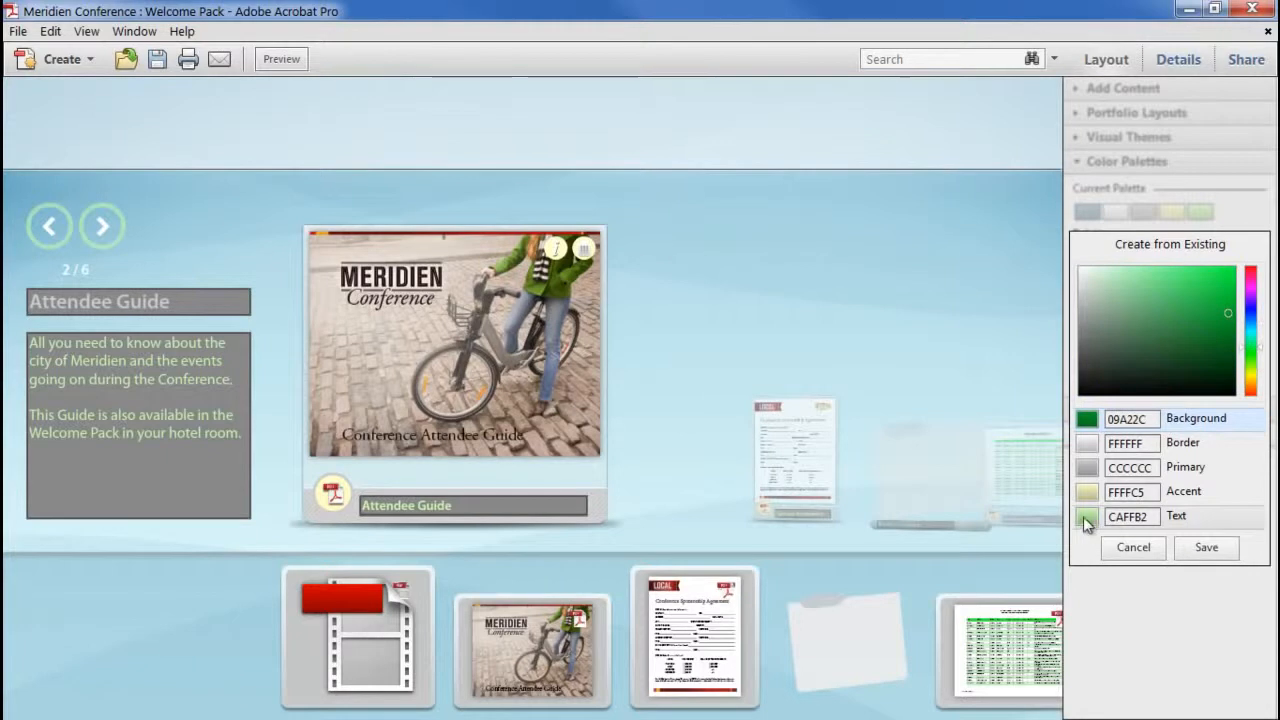
{"action": "left_click", "coordinate": [1084, 518]}
{"action": "left_click_drag", "start_coordinate": [1127, 270], "coordinate": [1080, 389]}
{"action": "left_click", "coordinate": [1088, 441]}
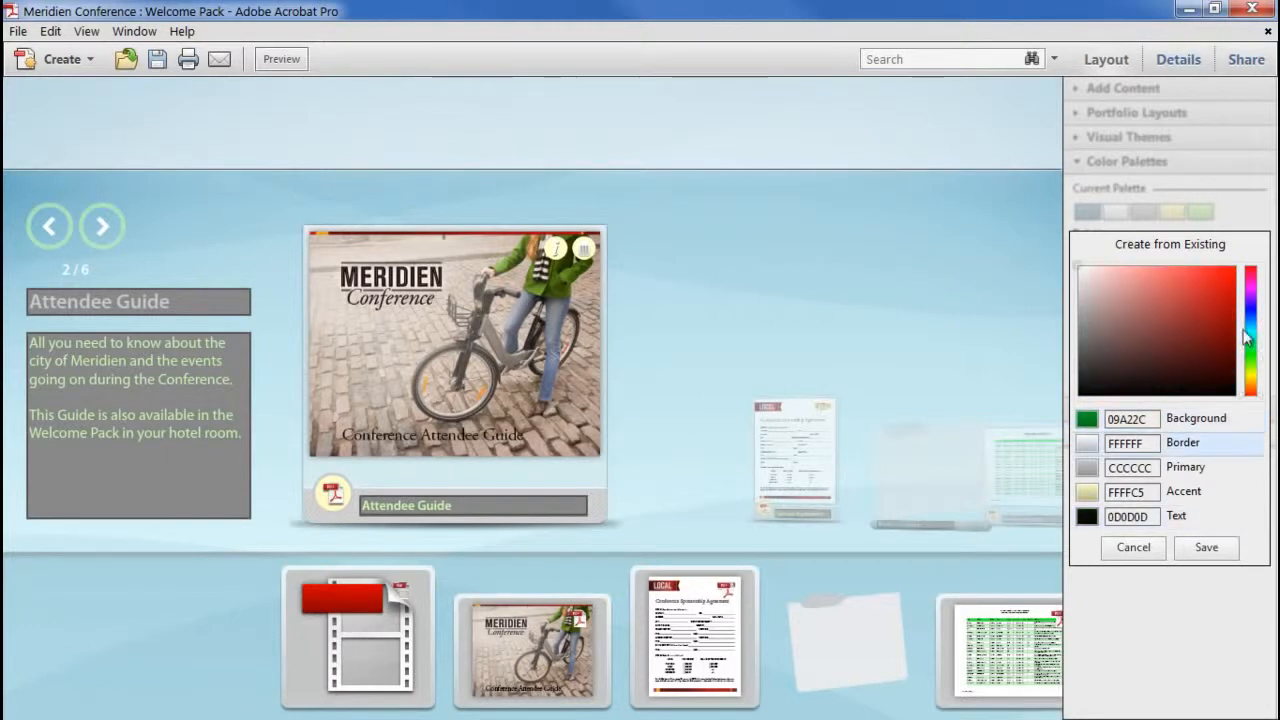
{"action": "left_click", "coordinate": [1251, 349]}
{"action": "left_click", "coordinate": [1215, 355]}
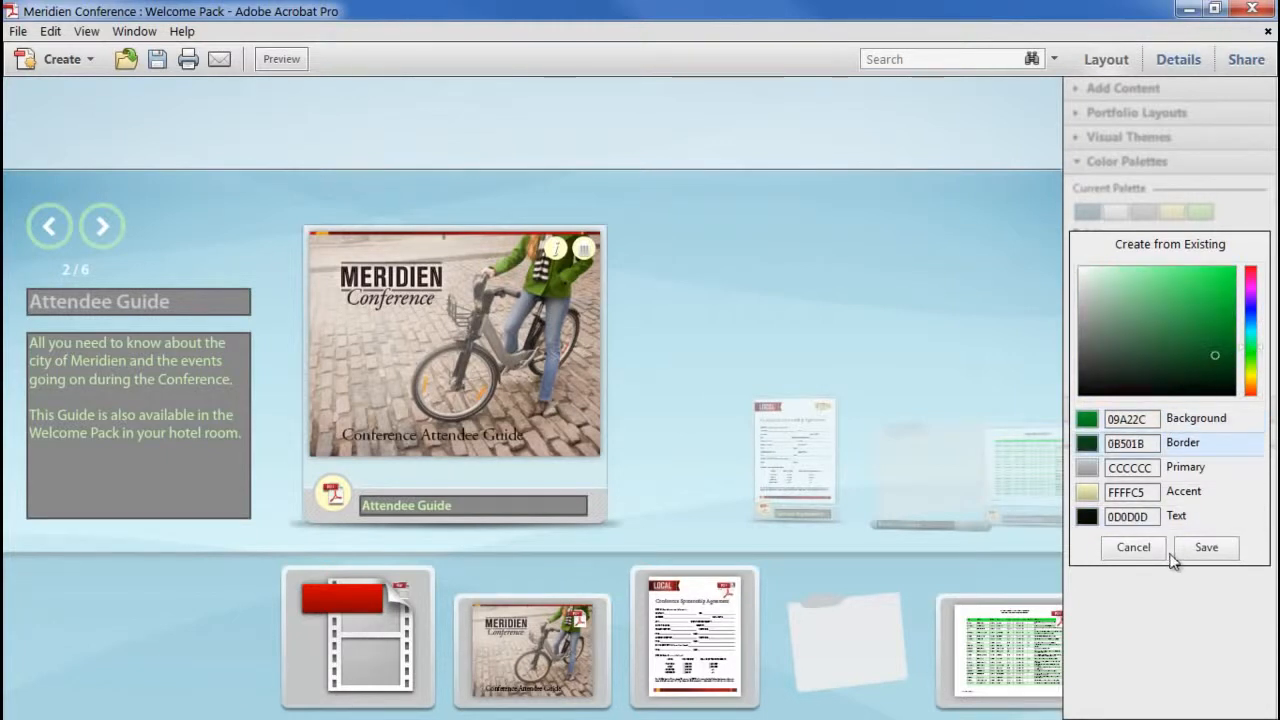
{"action": "left_click", "coordinate": [1207, 547]}
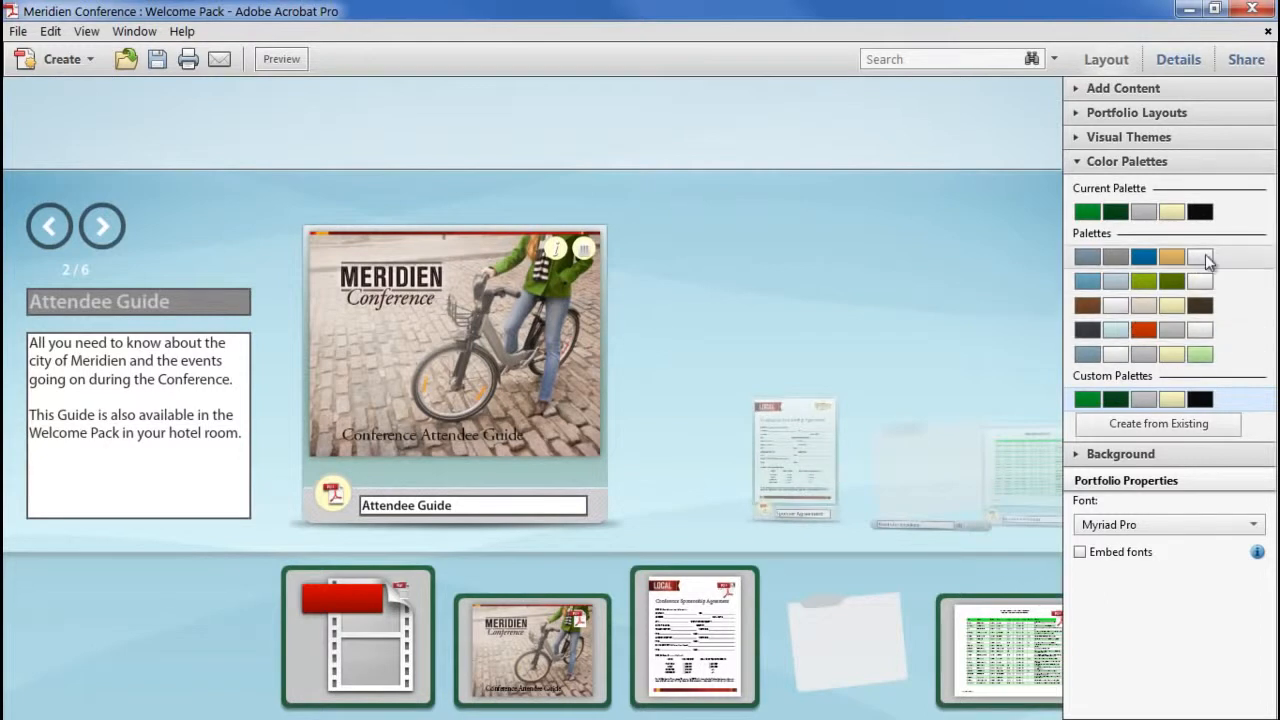
Apply the built-in palette with blue, pale blue-grey, two greens and white, and delete the green custom palette
{"action": "left_click", "coordinate": [1234, 256]}
{"action": "left_click", "coordinate": [1235, 289]}
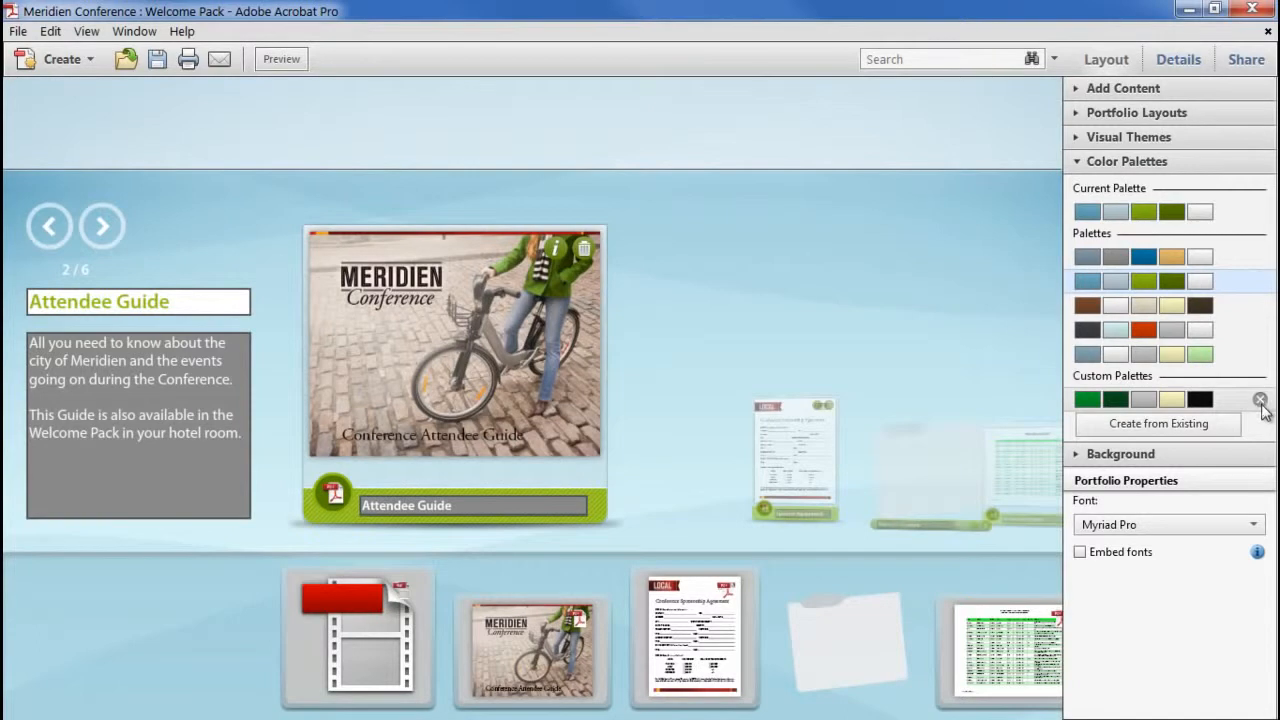
{"action": "left_click", "coordinate": [1260, 401]}
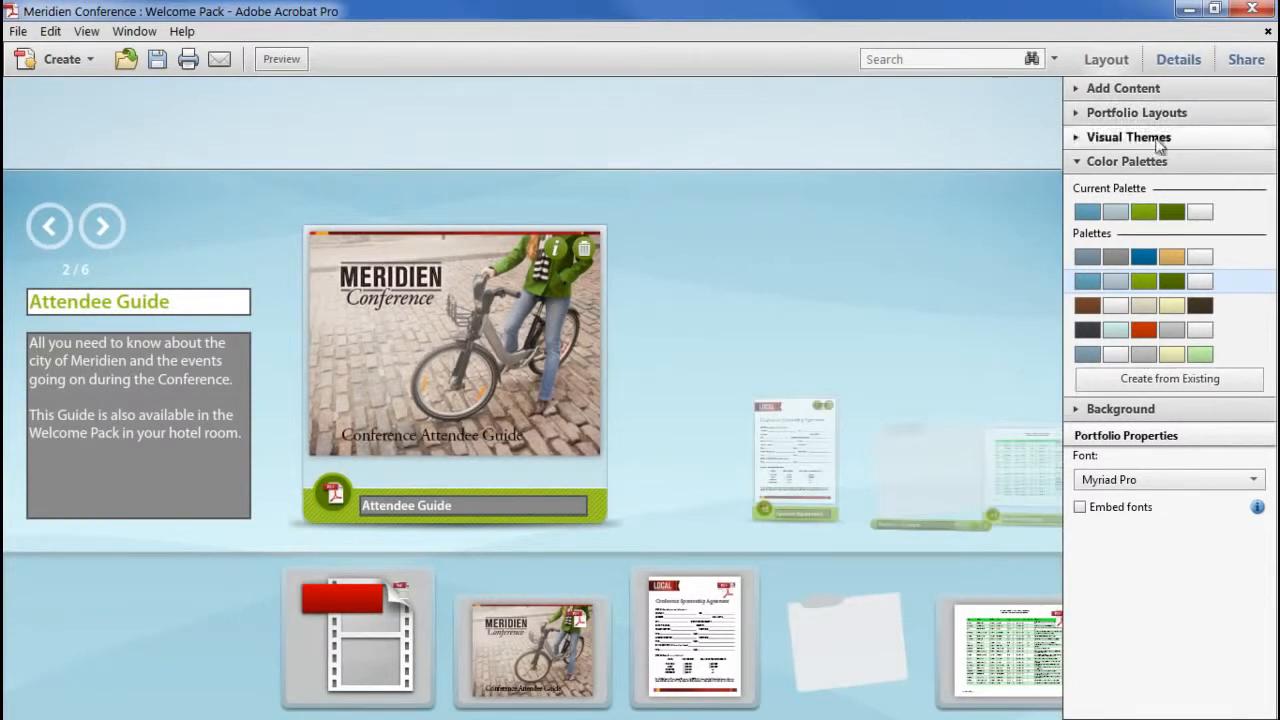
{"action": "left_click", "coordinate": [1152, 167]}
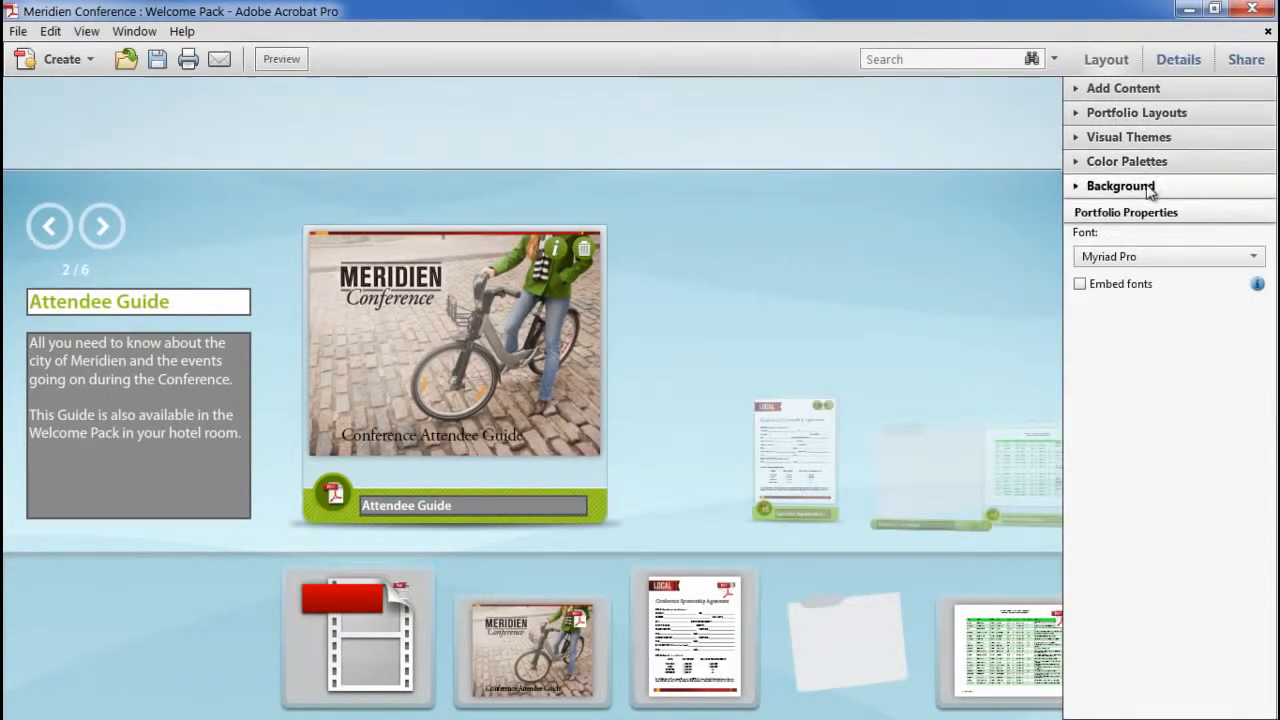
Remove the portfolio's background image and set the background color to dark grey 666666
{"action": "left_click", "coordinate": [1150, 190]}
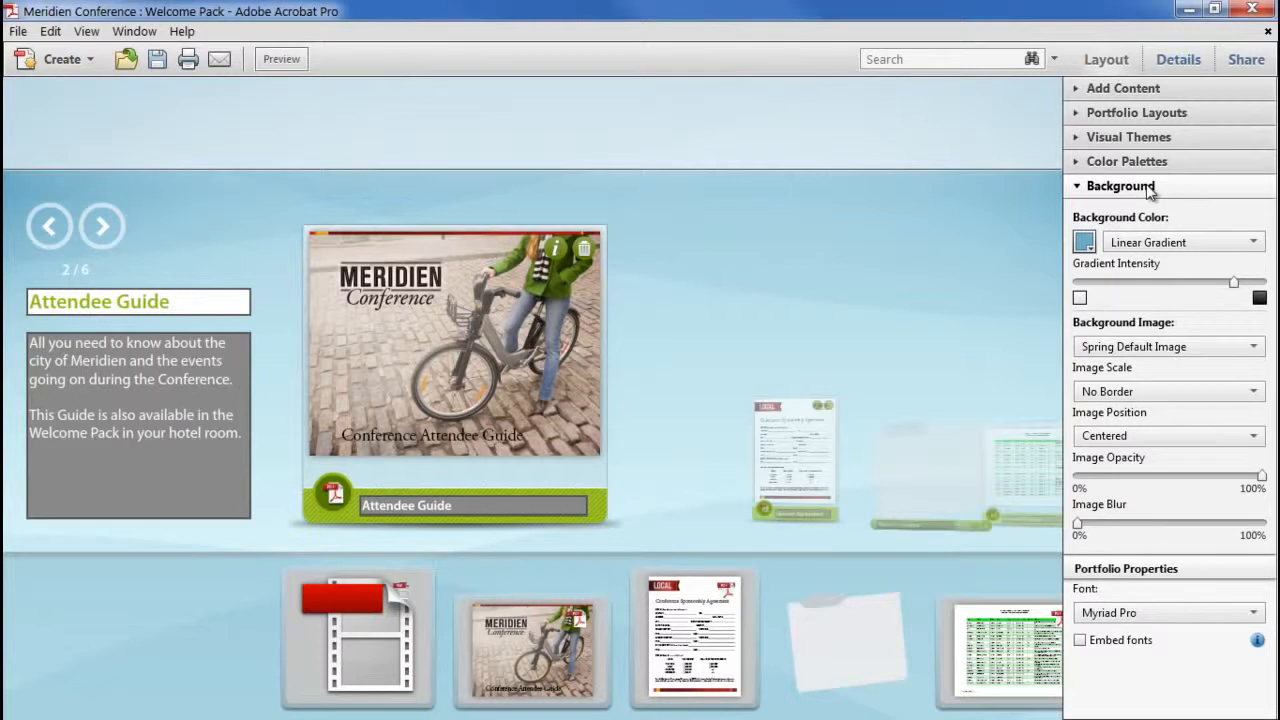
{"action": "left_click", "coordinate": [1225, 357]}
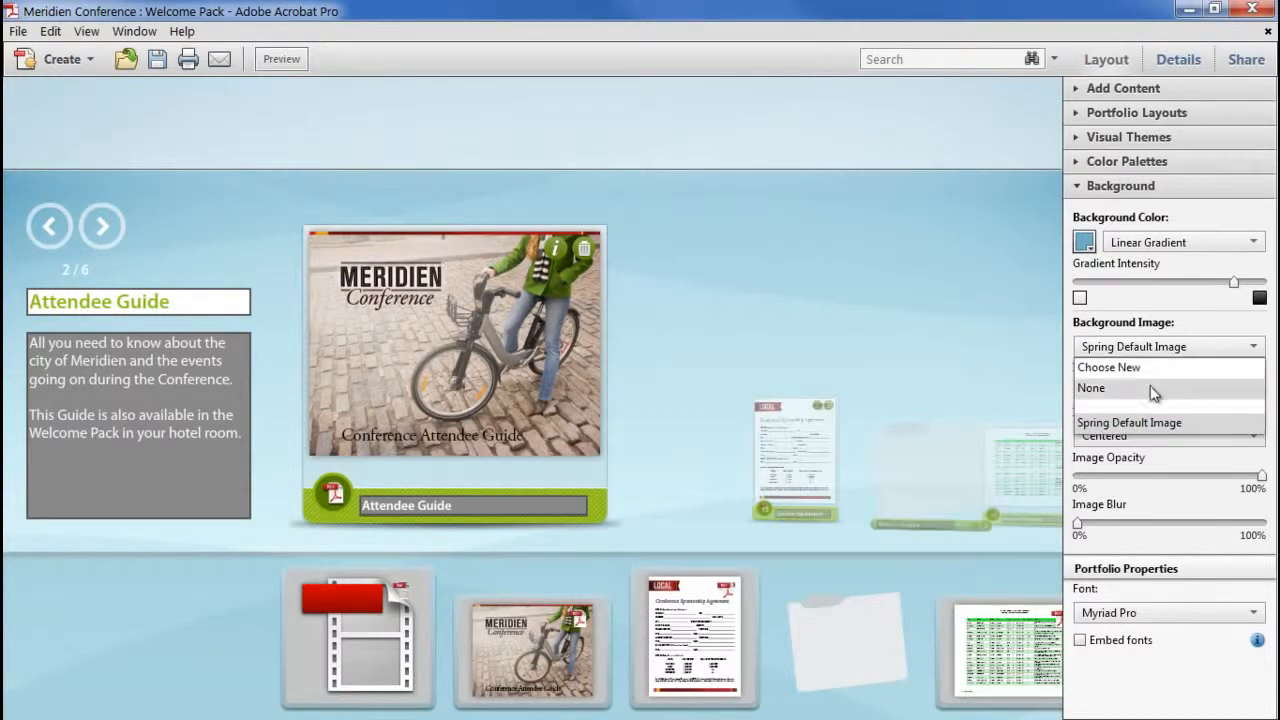
{"action": "left_click", "coordinate": [1100, 388]}
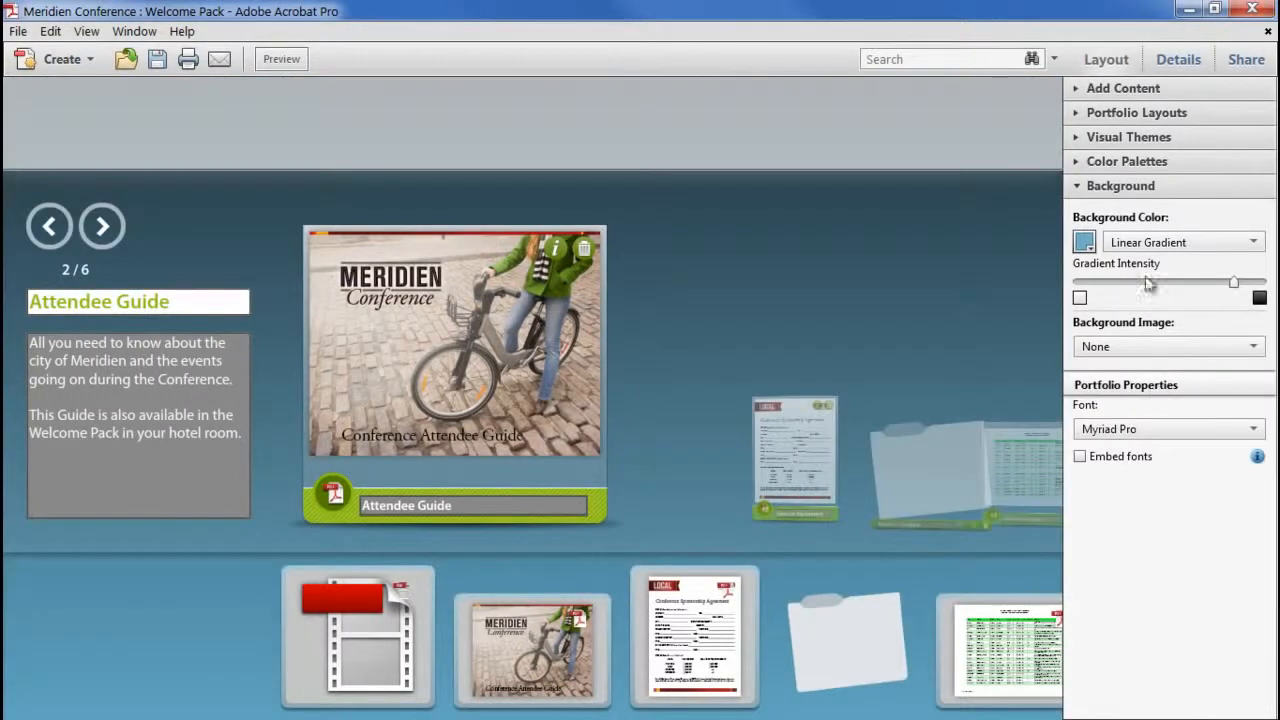
{"action": "left_click", "coordinate": [1083, 243]}
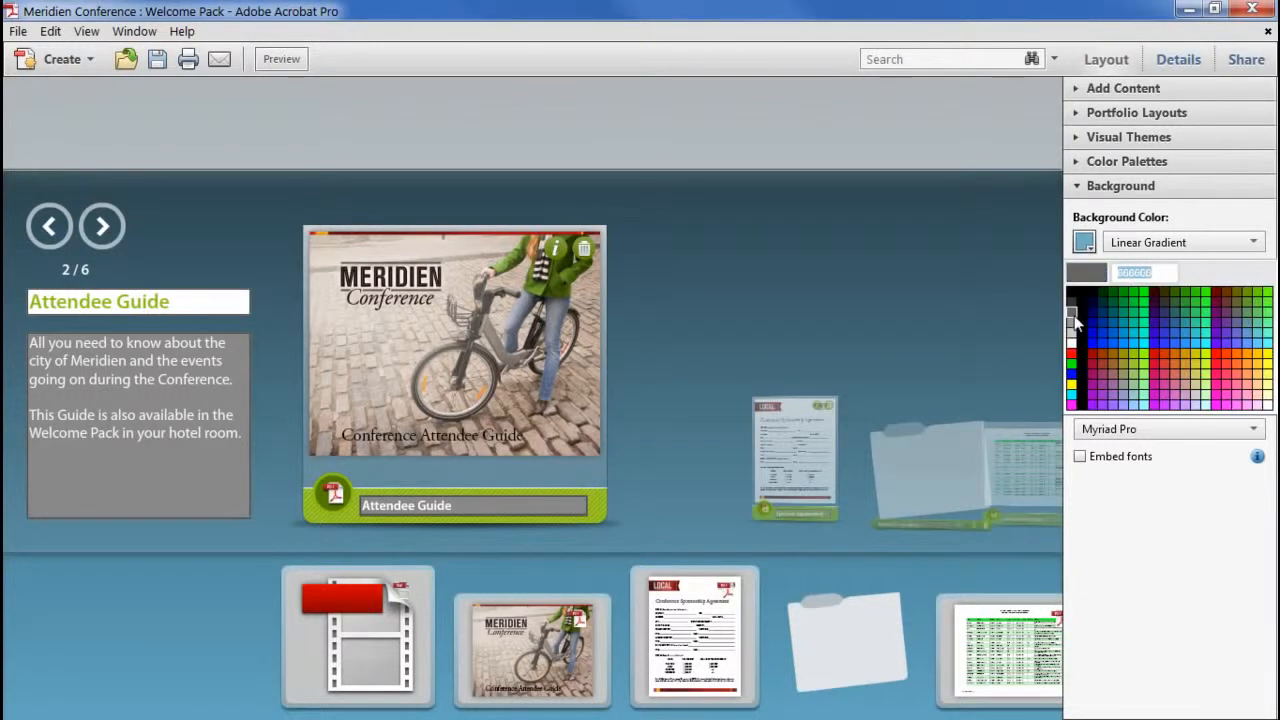
{"action": "left_click", "coordinate": [1073, 320]}
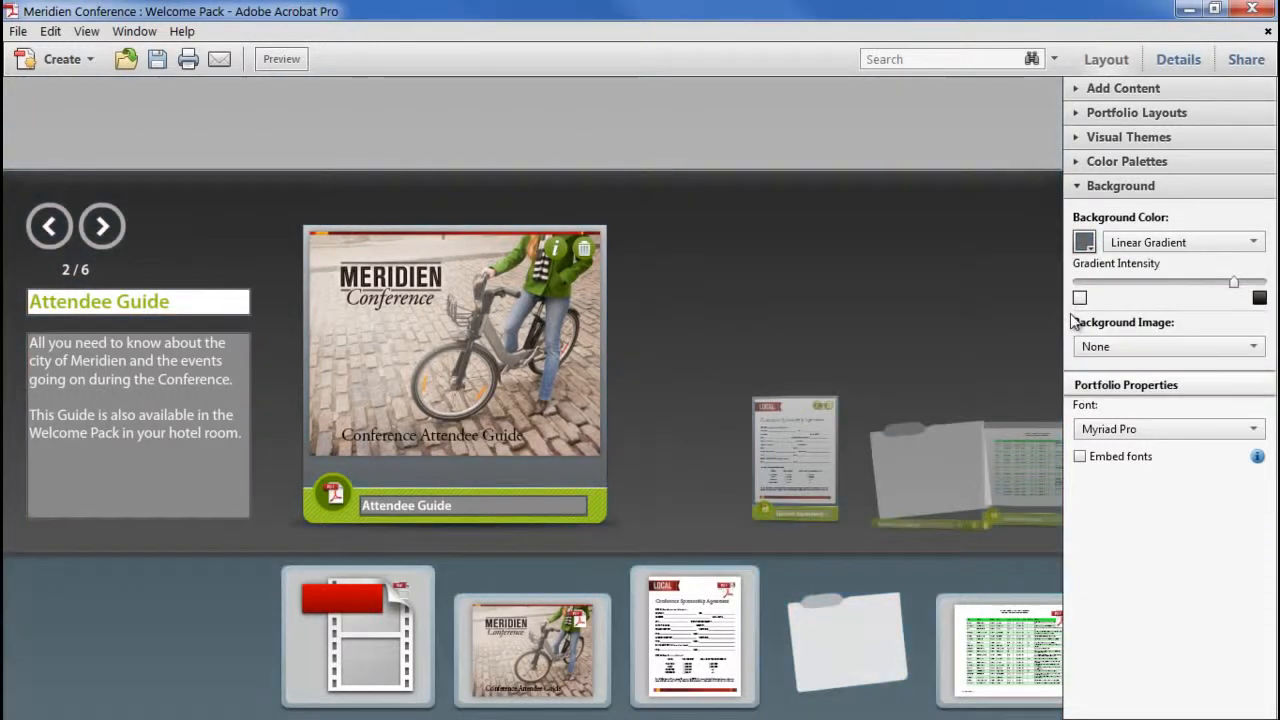
Try Solid Fill for the background, settle on Radial Gradient and lower the gradient intensity to its minimum
{"action": "left_click", "coordinate": [1180, 248]}
{"action": "left_click", "coordinate": [1164, 262]}
{"action": "left_click", "coordinate": [1161, 244]}
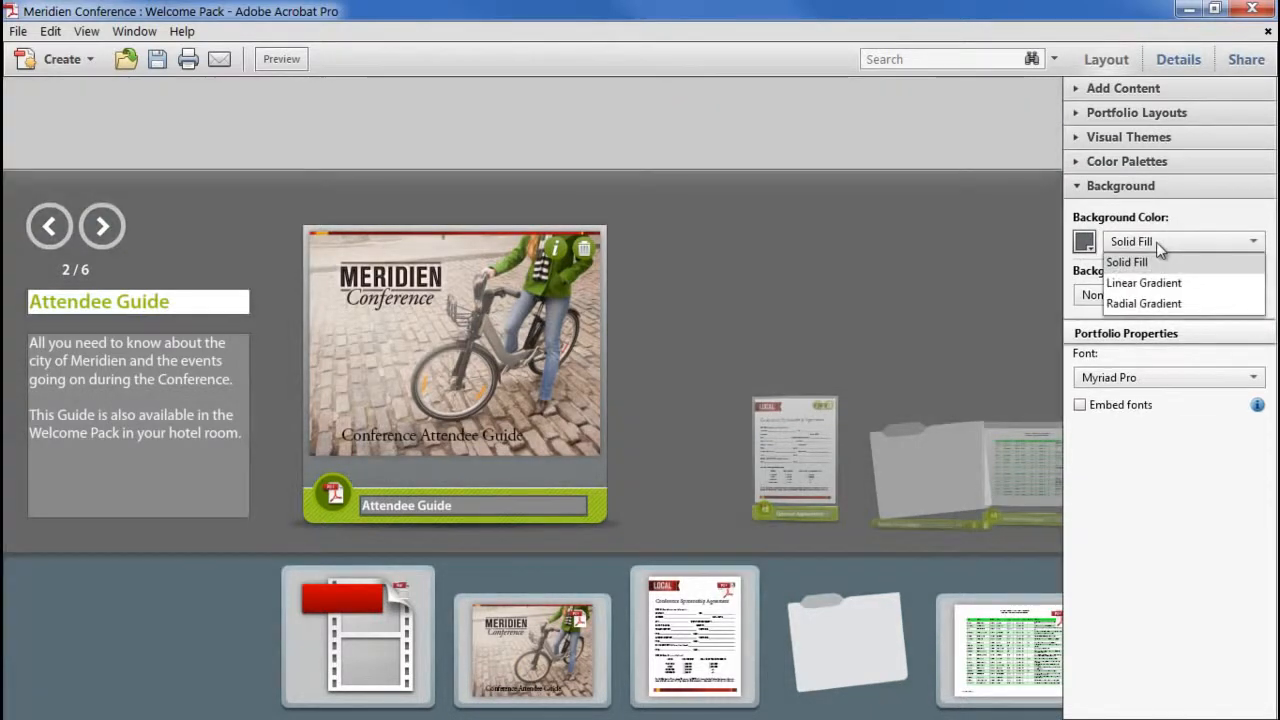
{"action": "left_click", "coordinate": [1144, 304]}
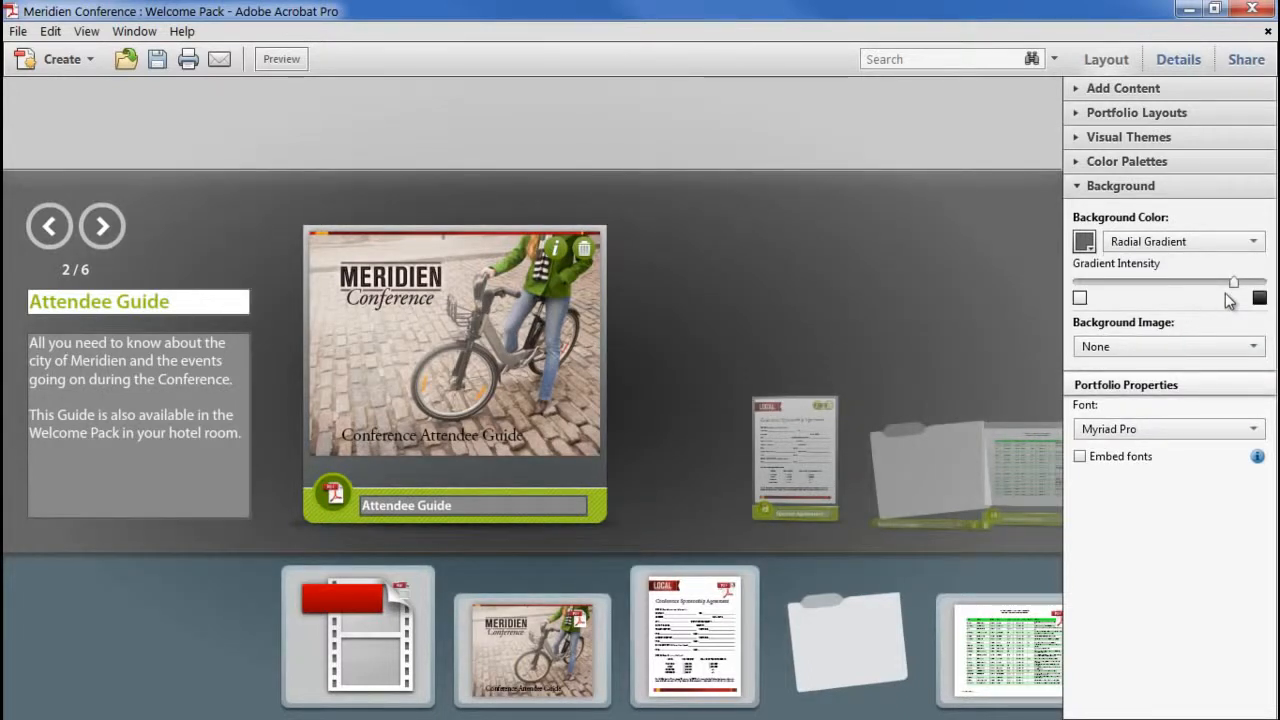
{"action": "left_click_drag", "start_coordinate": [1235, 285], "coordinate": [1057, 289]}
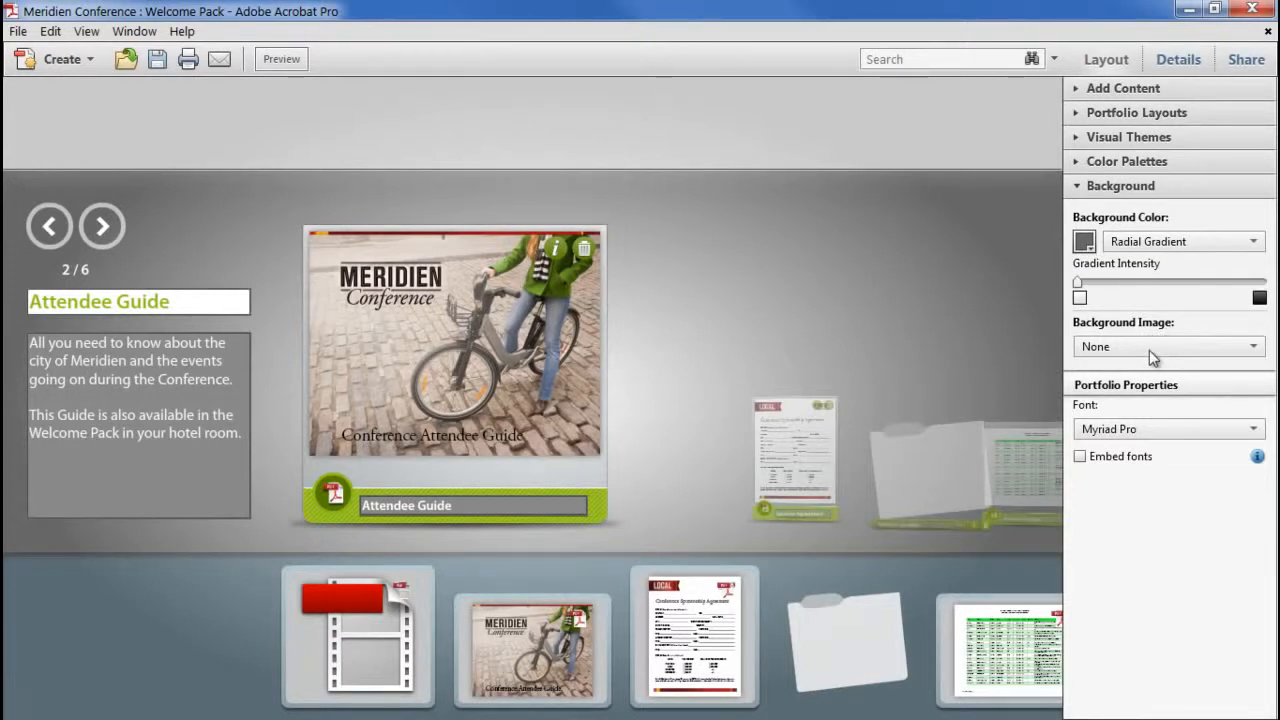
Choose city_background.jpg from the Portfolios folder as the new background image
{"action": "left_click", "coordinate": [1150, 356]}
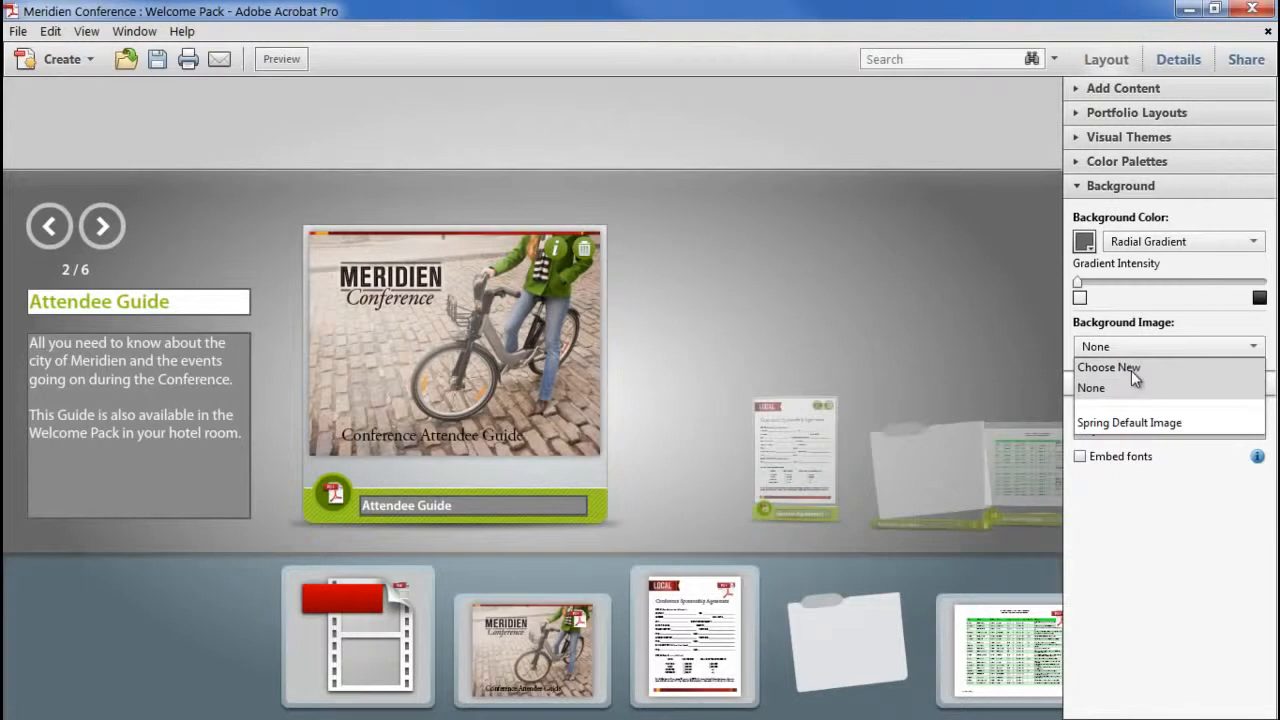
{"action": "left_click", "coordinate": [1131, 368]}
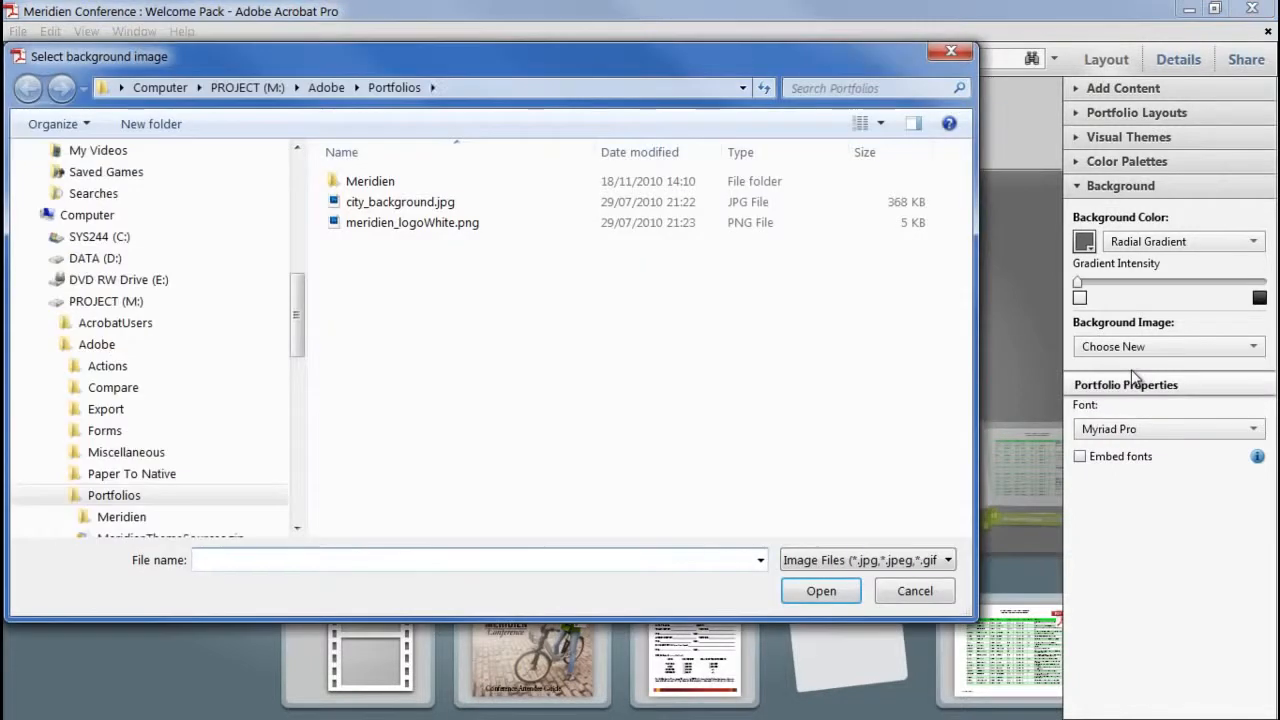
{"action": "left_click", "coordinate": [402, 204]}
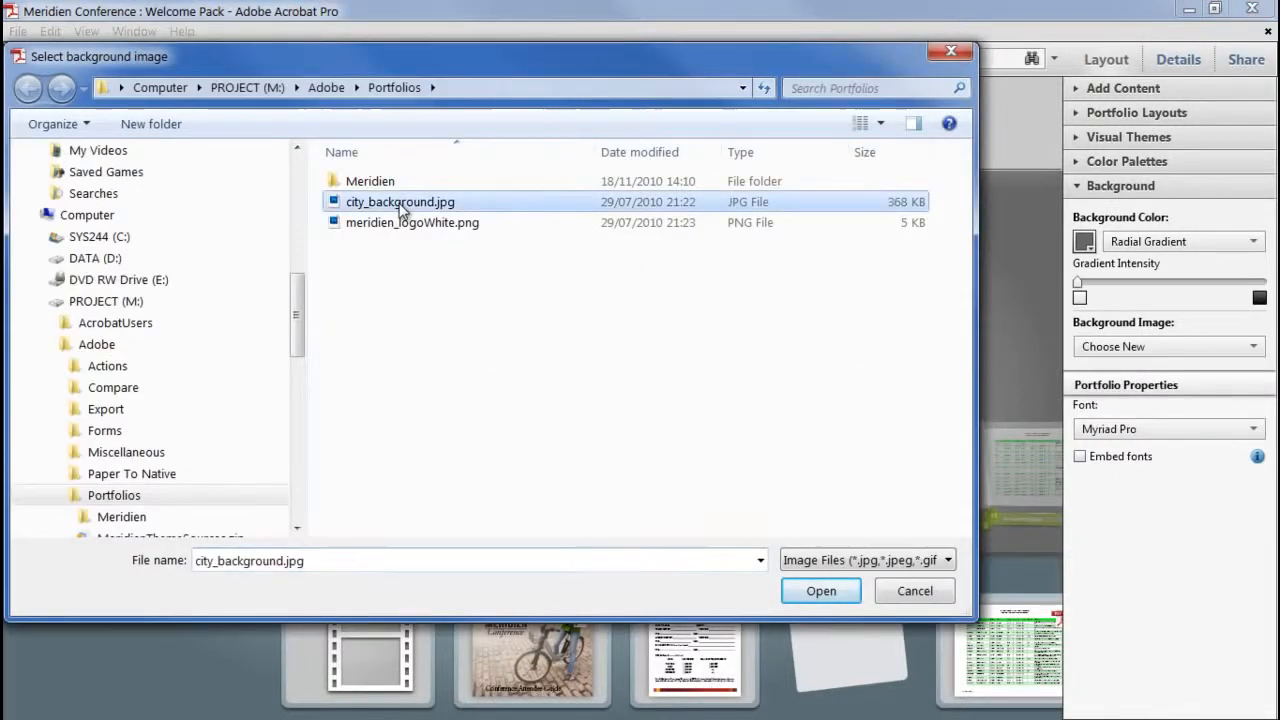
{"action": "left_click", "coordinate": [821, 591]}
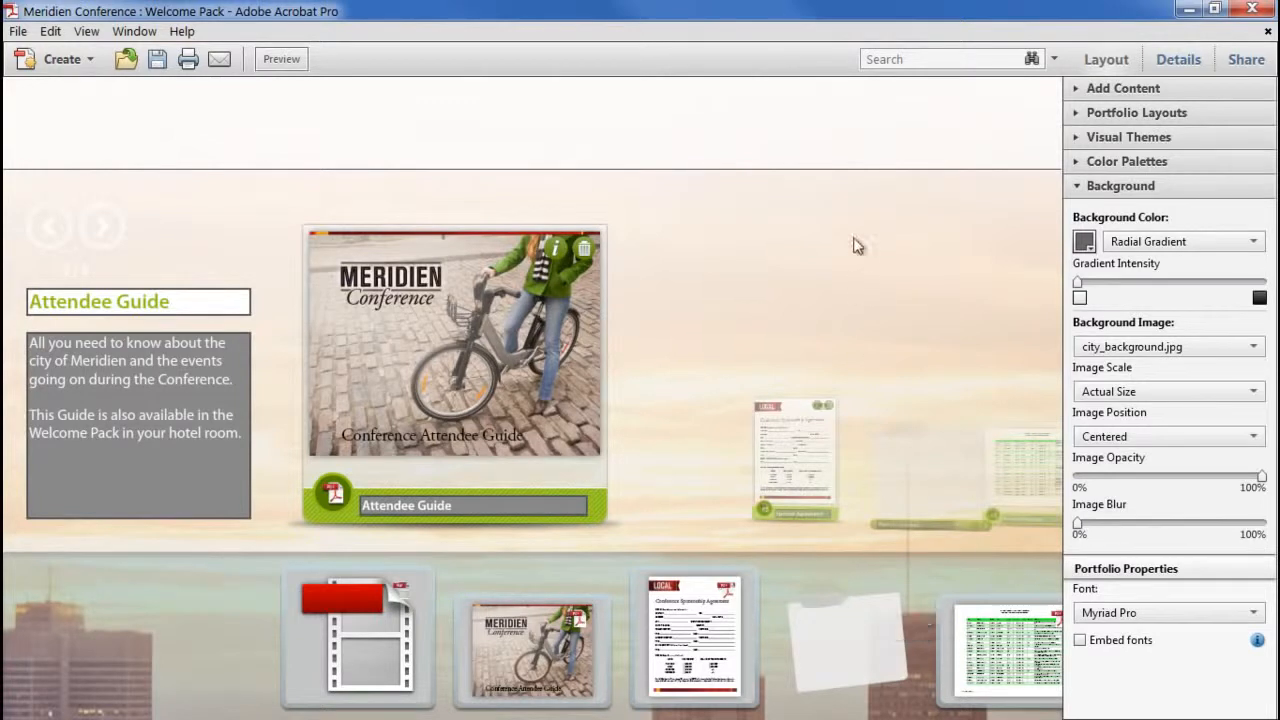
Set the city background's image scale to No Border and its image position to Bottom
{"action": "left_click", "coordinate": [1131, 393]}
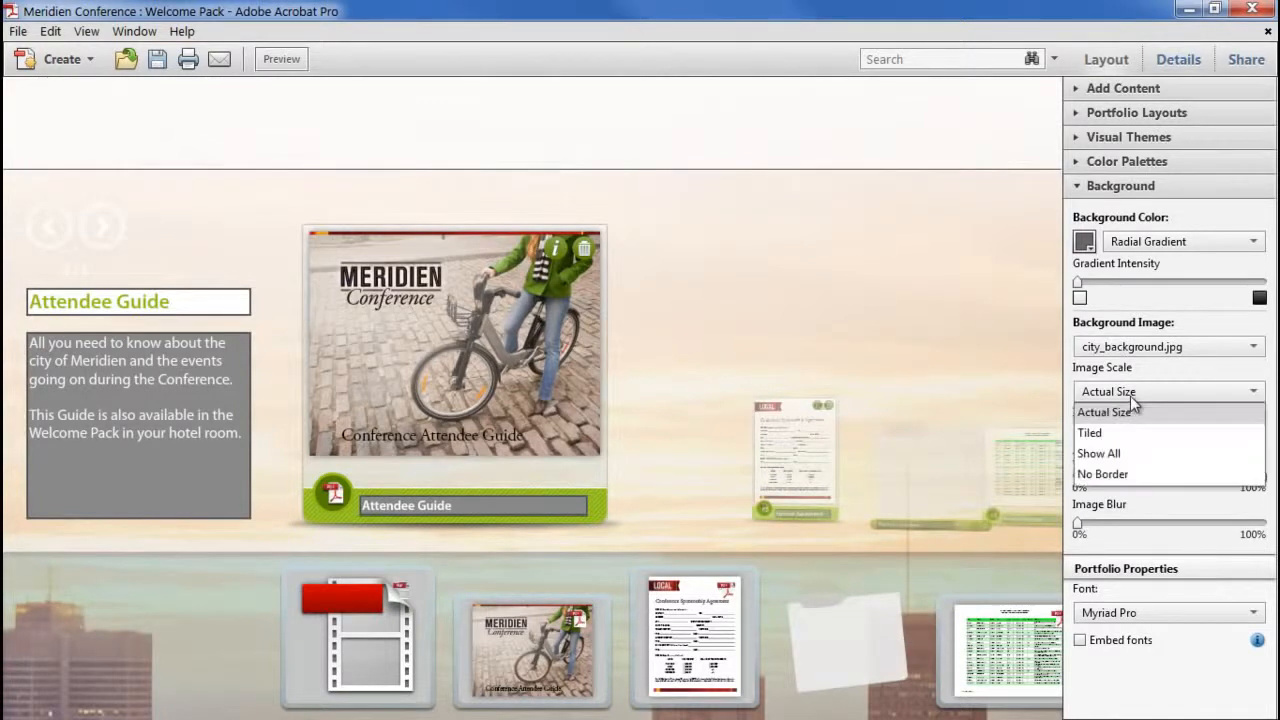
{"action": "left_click", "coordinate": [1127, 483]}
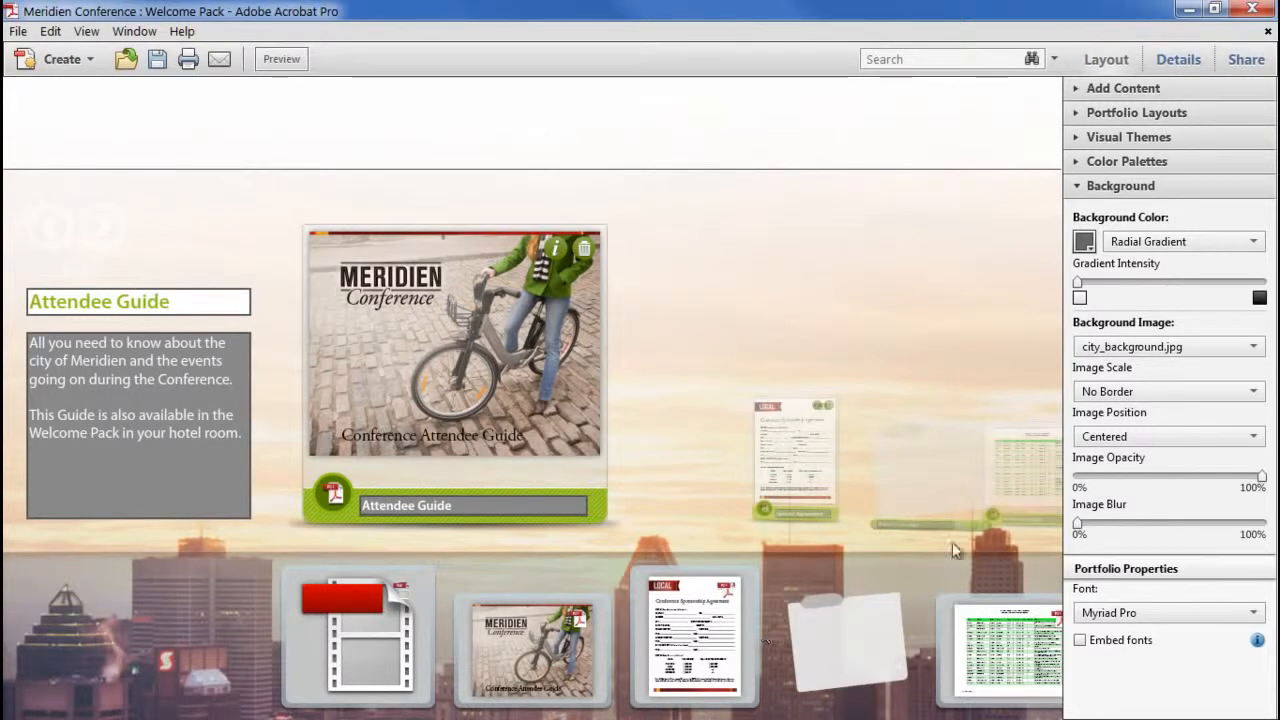
{"action": "left_click", "coordinate": [1137, 435]}
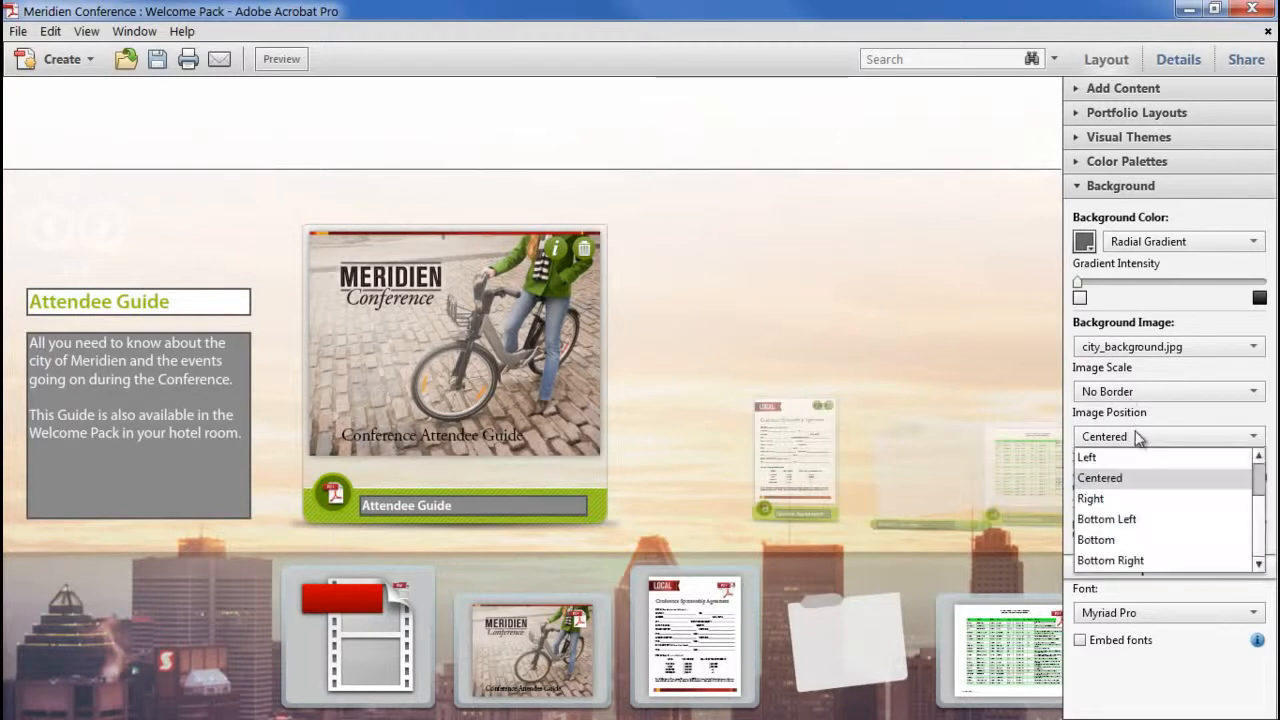
{"action": "left_click", "coordinate": [1145, 540]}
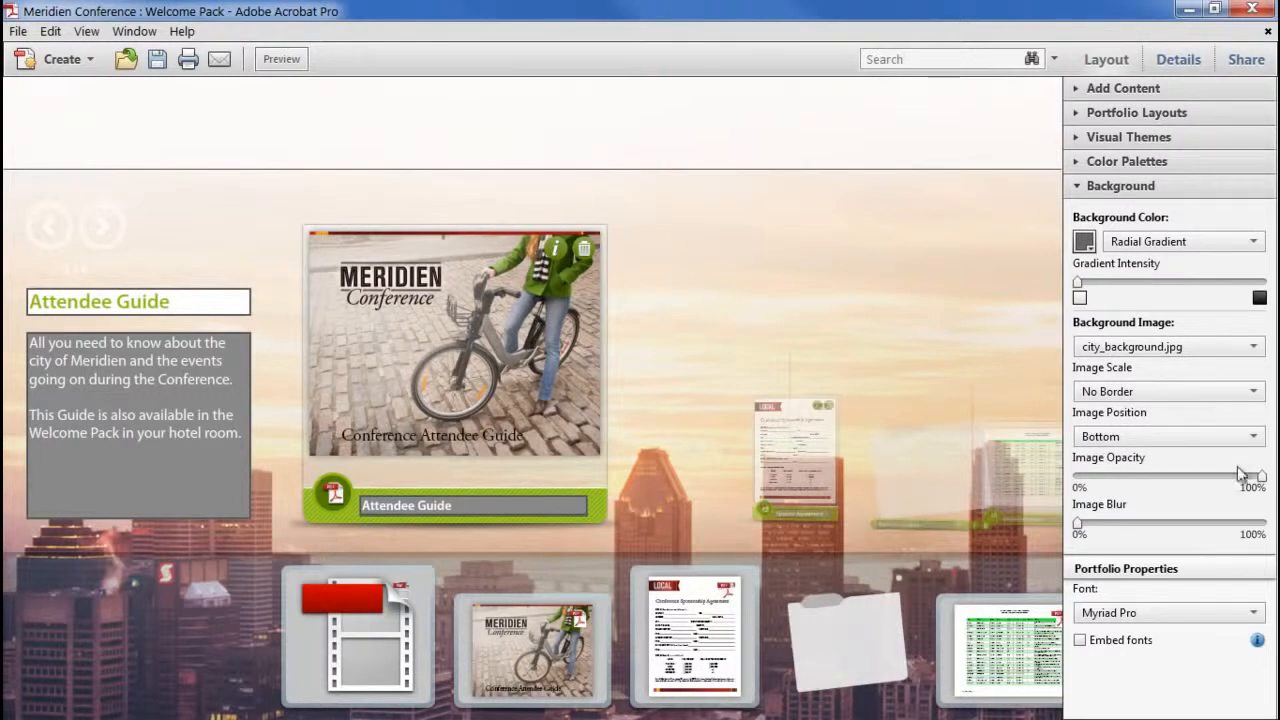
Lower the background image's opacity to slightly under half, add a light blur, and preview the portfolio
{"action": "left_click_drag", "start_coordinate": [1263, 487], "coordinate": [1165, 492]}
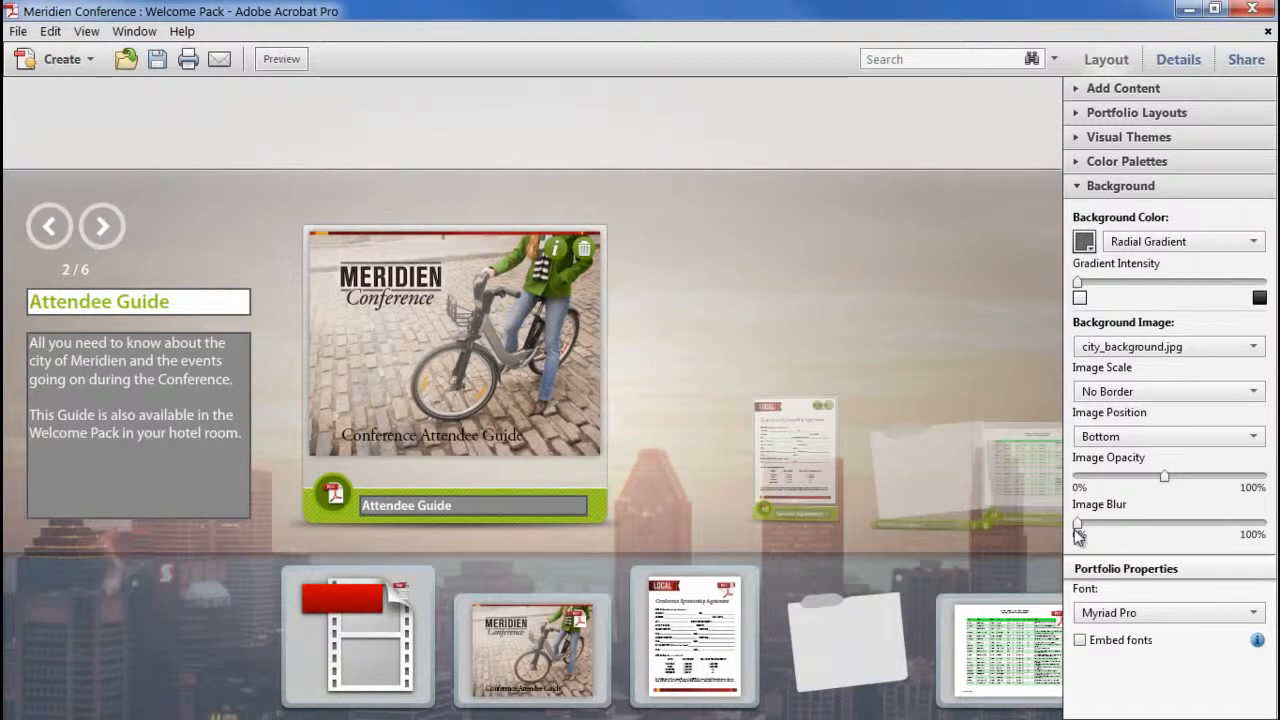
{"action": "left_click_drag", "start_coordinate": [1078, 525], "coordinate": [1110, 530]}
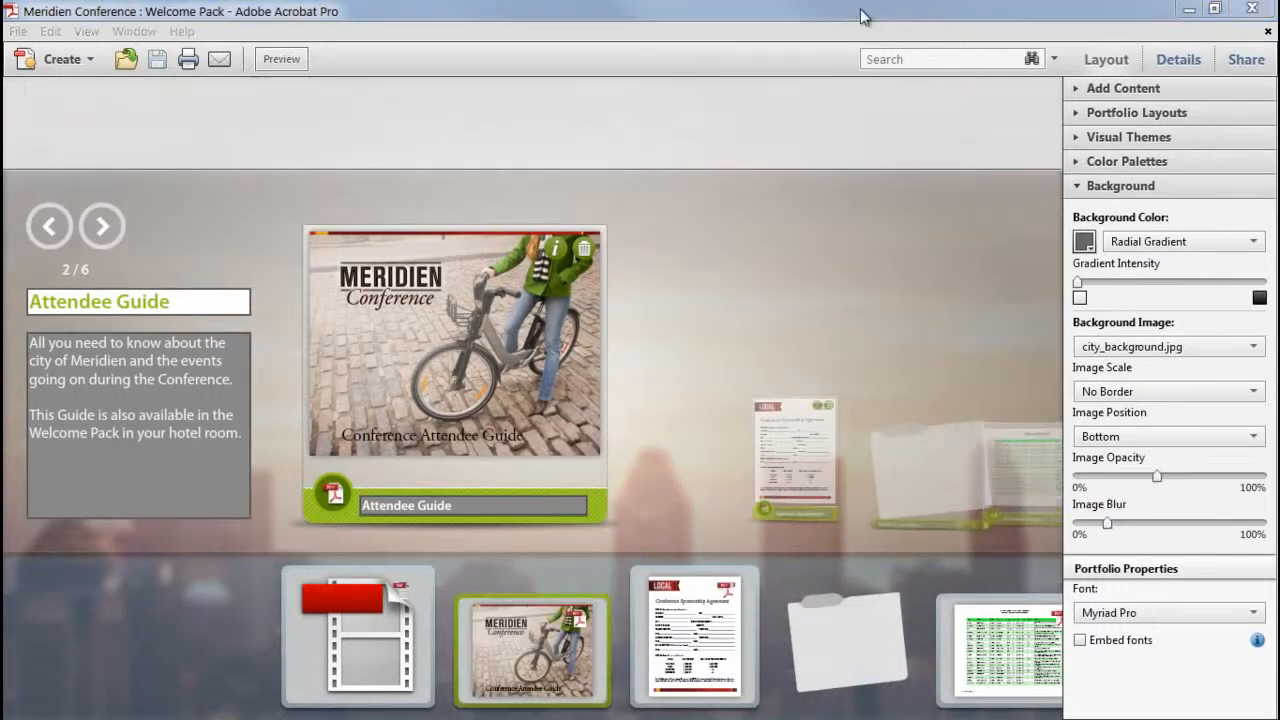
{"action": "left_click", "coordinate": [280, 63]}
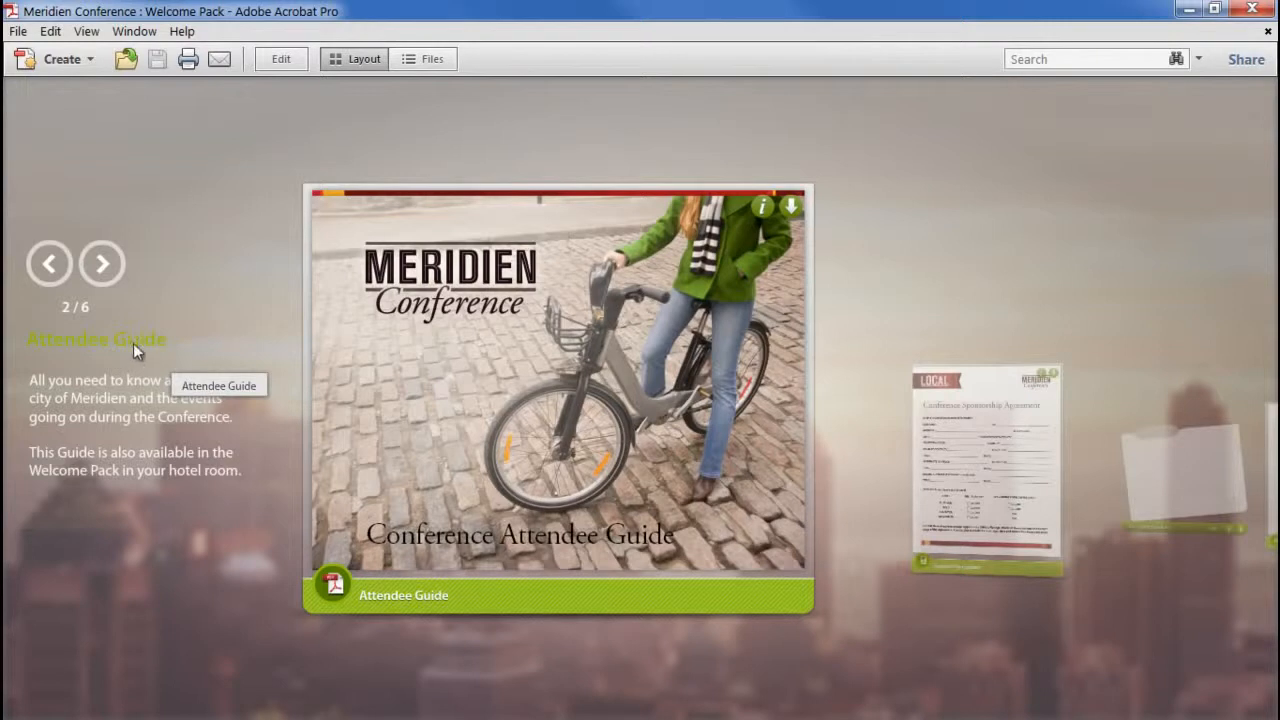
{"action": "left_click", "coordinate": [281, 60]}
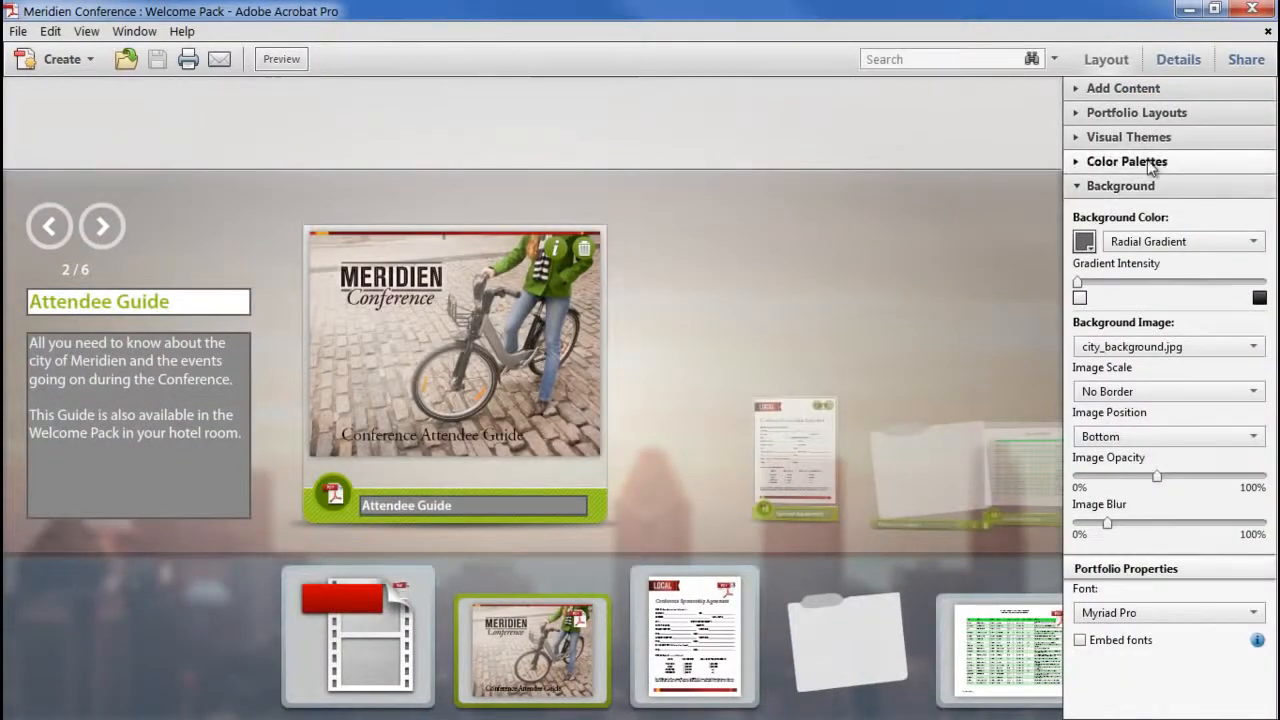
Create and save a custom color palette from the existing one with primary 537303 and accent 95C529
{"action": "left_click", "coordinate": [1151, 165]}
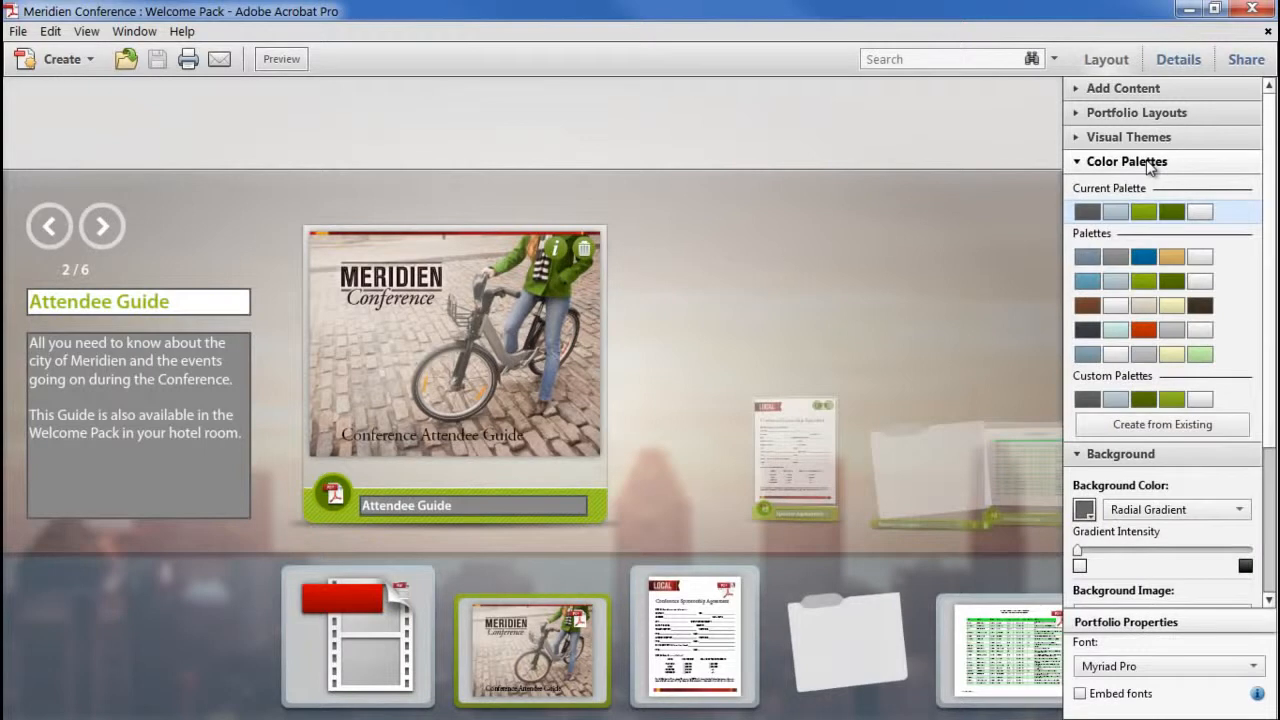
{"action": "left_click", "coordinate": [1146, 426]}
{"action": "left_click", "coordinate": [1090, 470]}
{"action": "mouse_move", "coordinate": [1222, 297]}
{"action": "left_mouse_down"}
{"action": "mouse_move", "coordinate": [1231, 337]}
{"action": "mouse_move", "coordinate": [1204, 295]}
{"action": "left_mouse_up"}
{"action": "left_click", "coordinate": [1094, 500]}
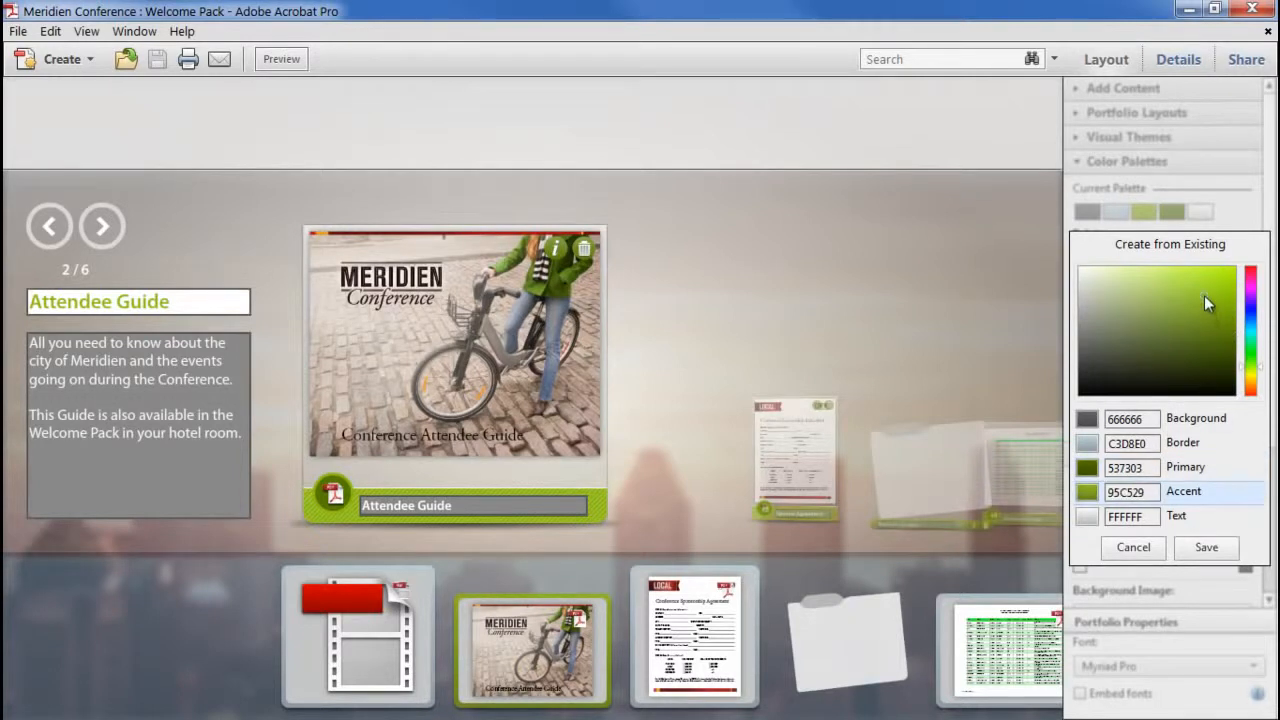
{"action": "left_click", "coordinate": [1207, 548]}
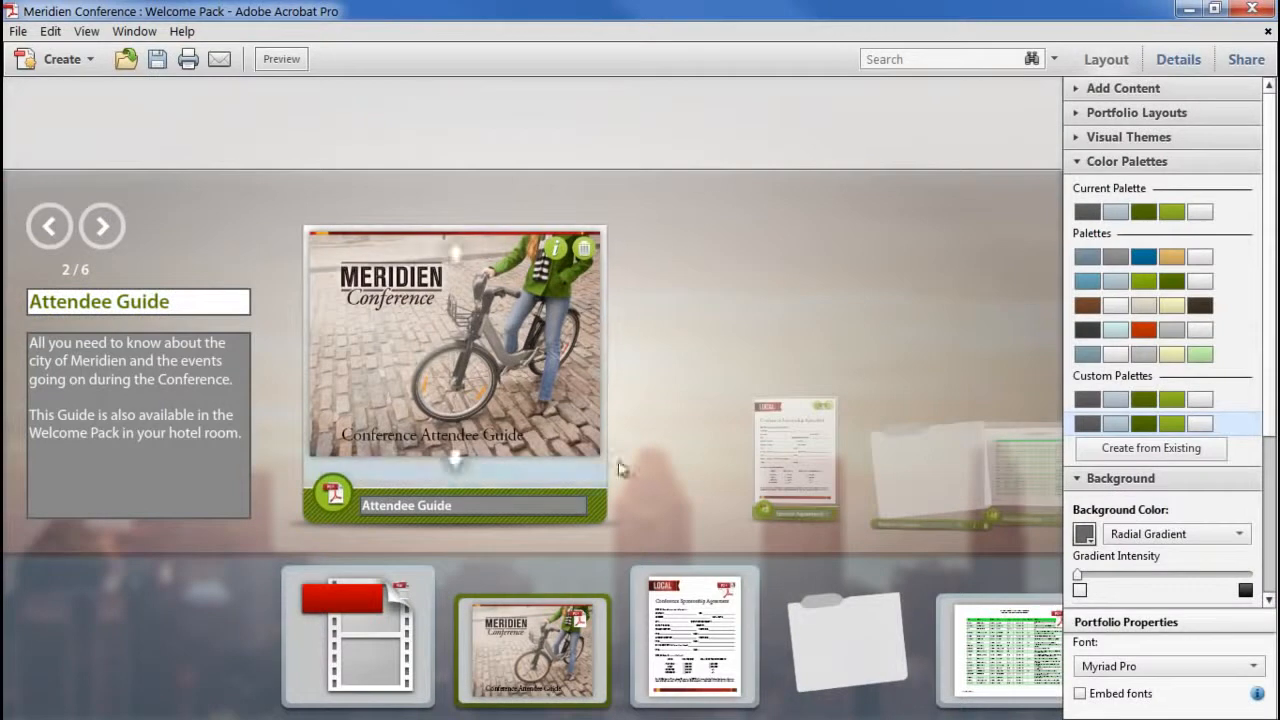
{"action": "left_click", "coordinate": [1078, 161]}
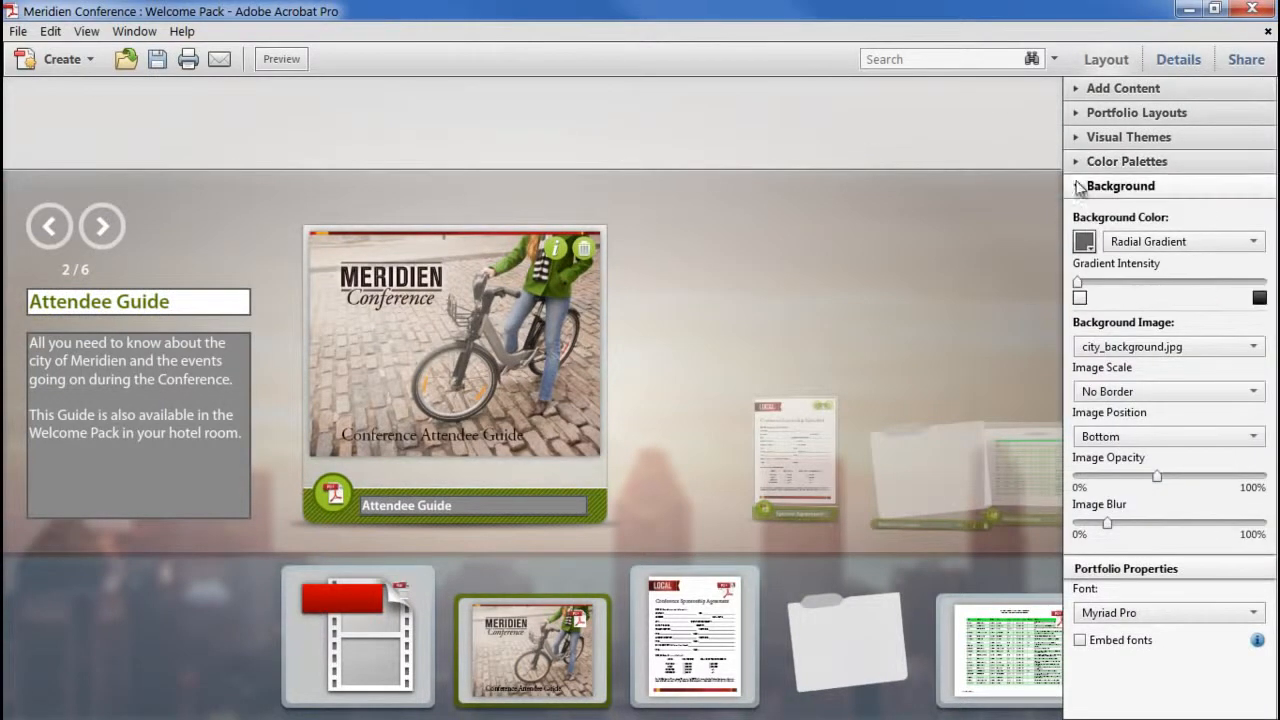
{"action": "left_click", "coordinate": [1078, 188]}
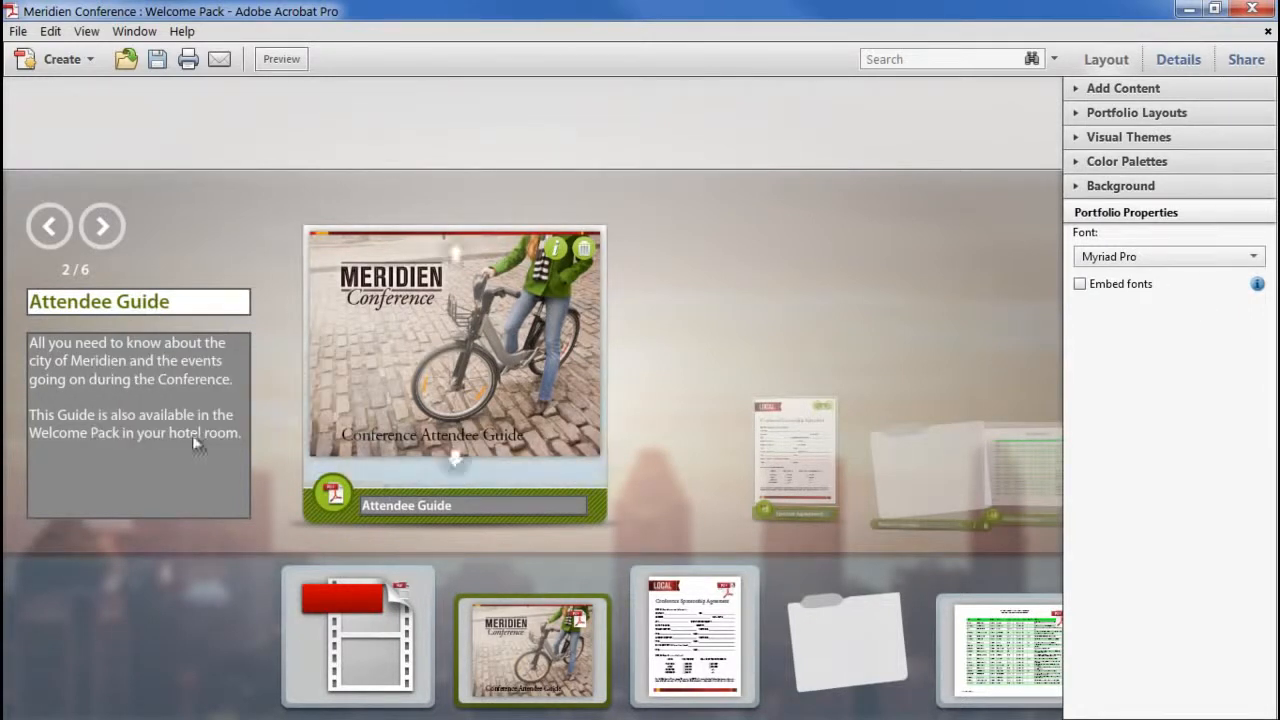
Examine the Attendee Guide's file details and the fonts available for the portfolio
{"action": "left_click", "coordinate": [556, 248]}
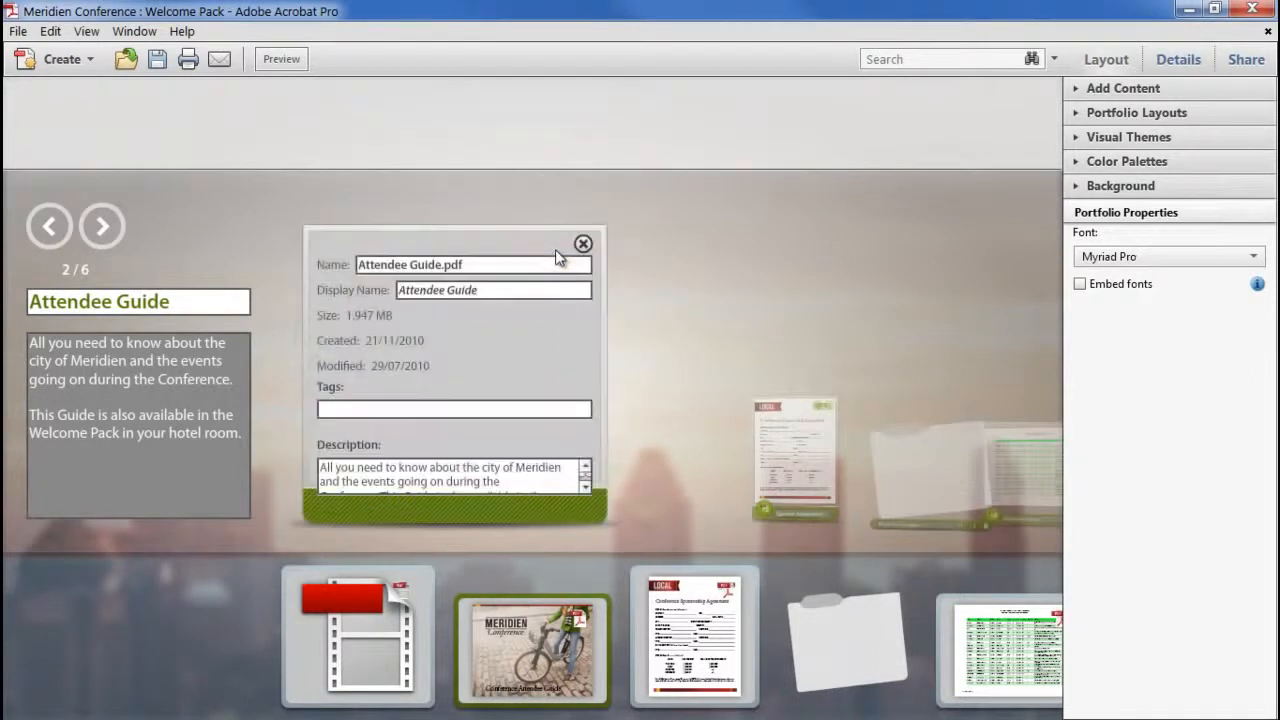
{"action": "left_click", "coordinate": [583, 245]}
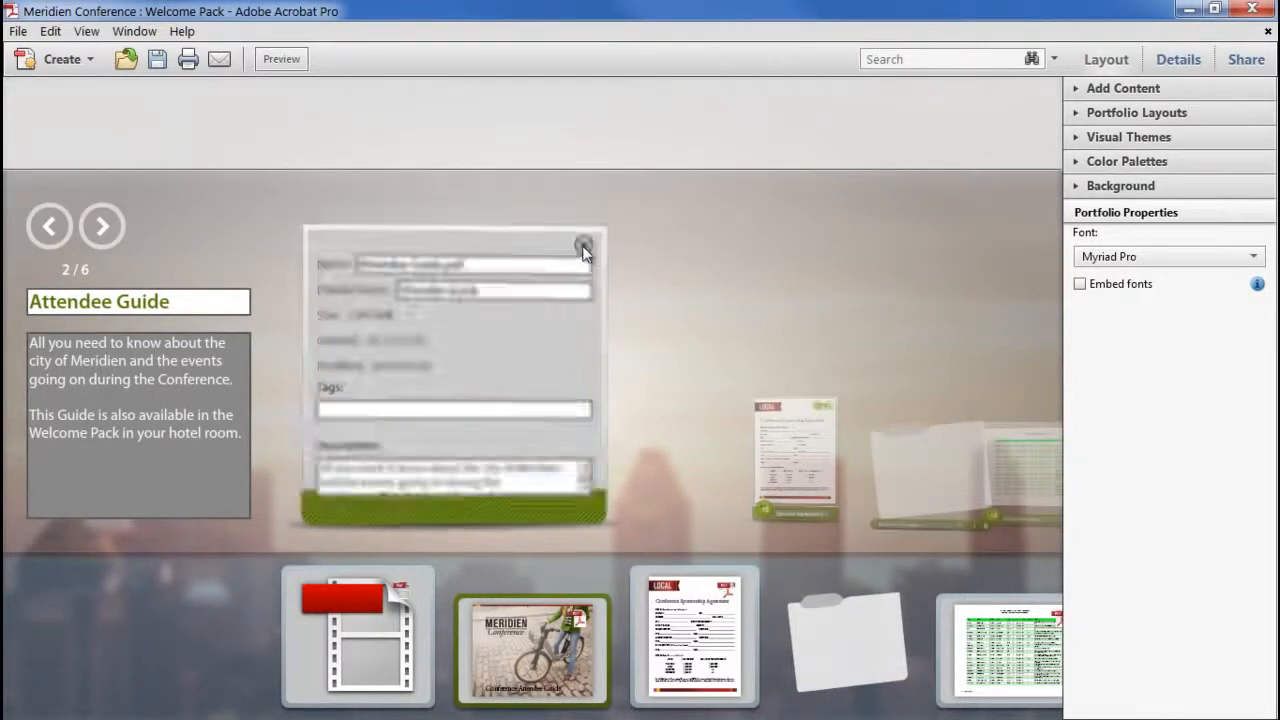
{"action": "left_click", "coordinate": [1126, 257]}
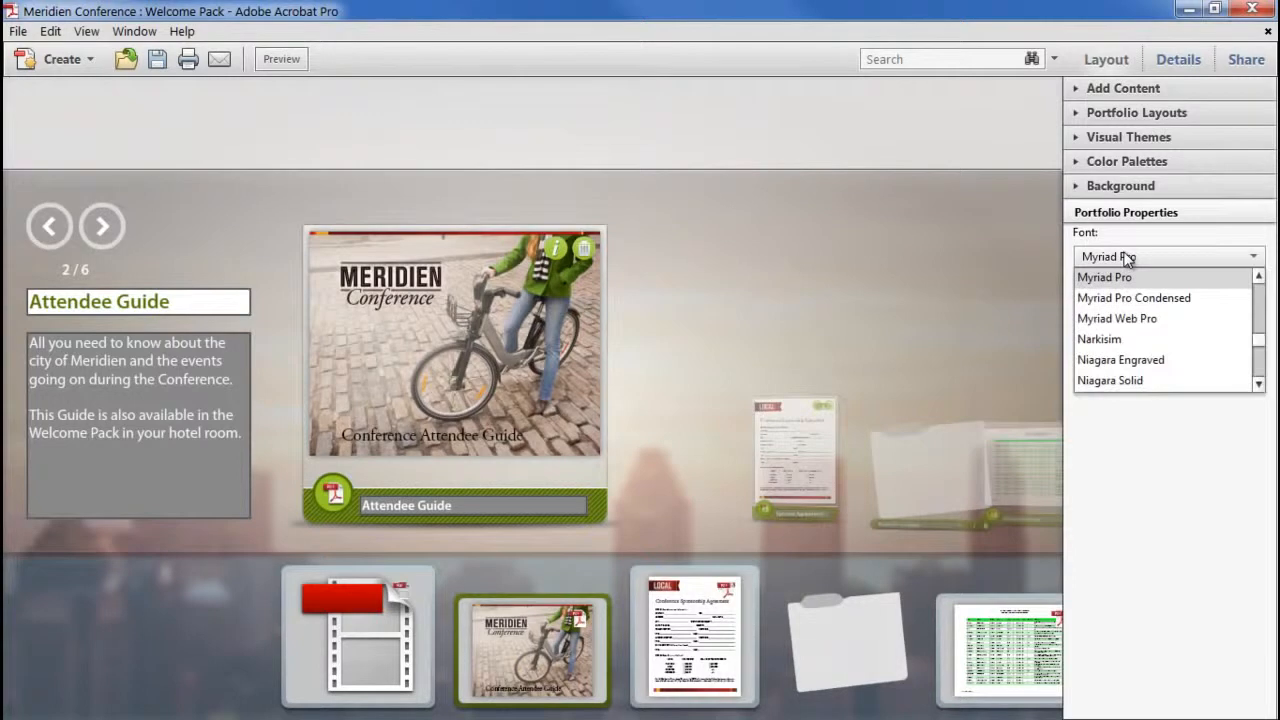
{"action": "left_click", "coordinate": [1146, 413]}
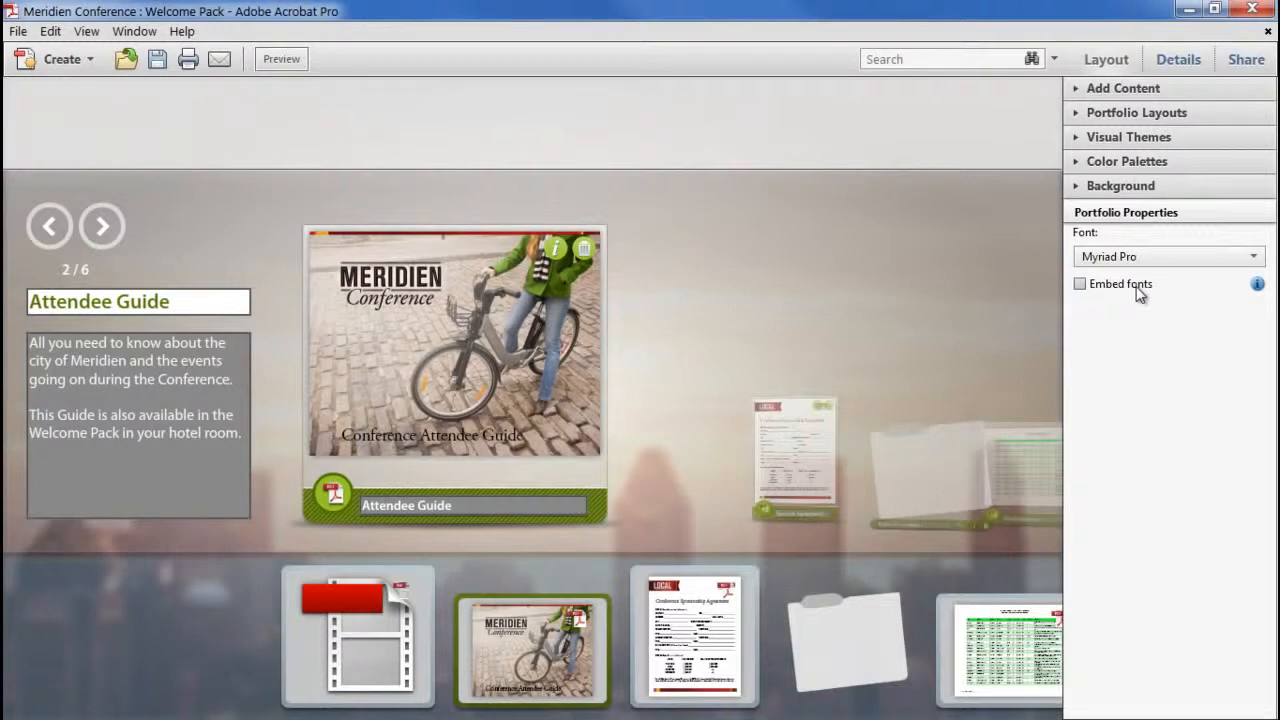
Preview the portfolio with the new palette and return to editing
{"action": "left_click", "coordinate": [281, 59]}
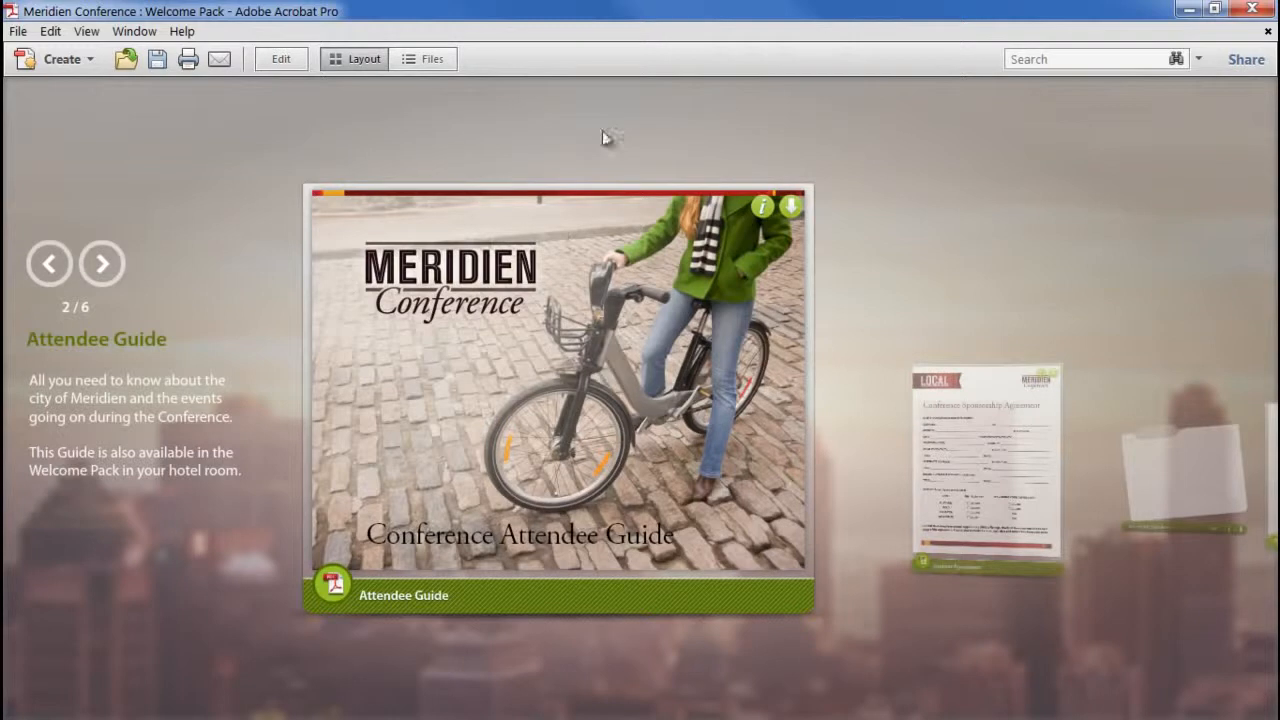
{"action": "left_click", "coordinate": [281, 59]}
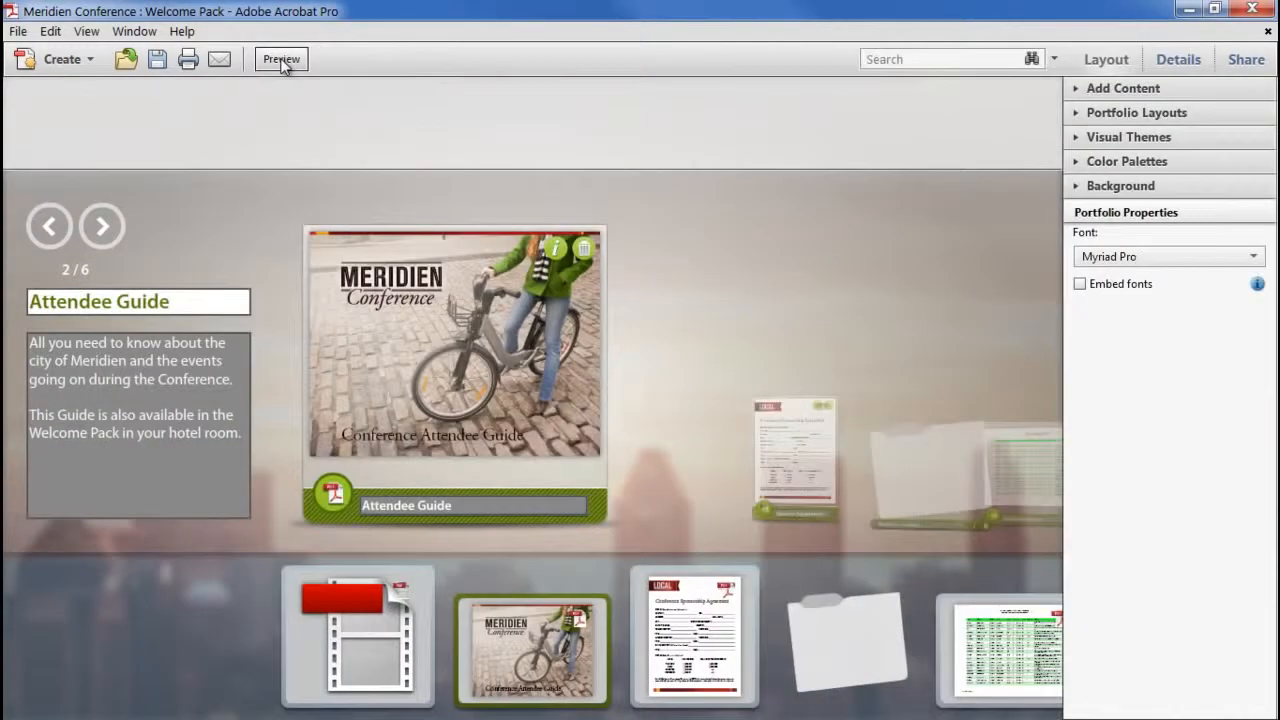
Give the portfolio header a linear gradient background in dark gray
{"action": "left_click", "coordinate": [681, 119]}
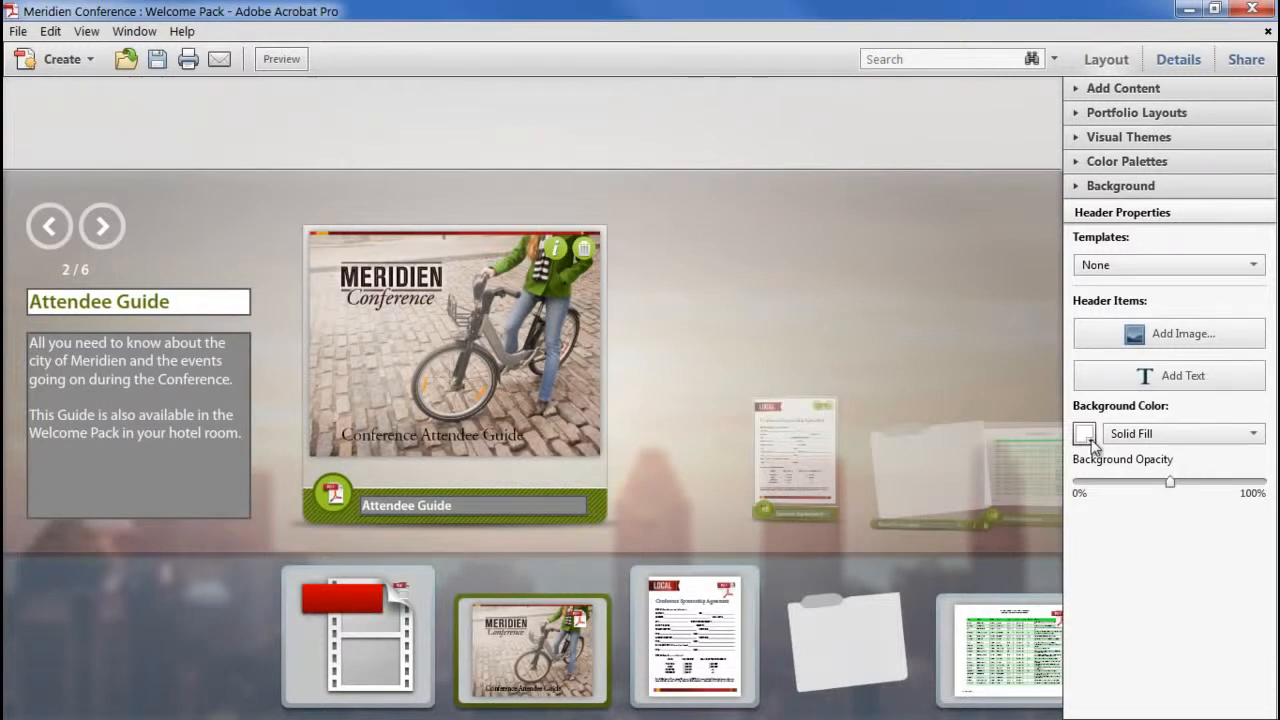
{"action": "left_click", "coordinate": [1155, 437]}
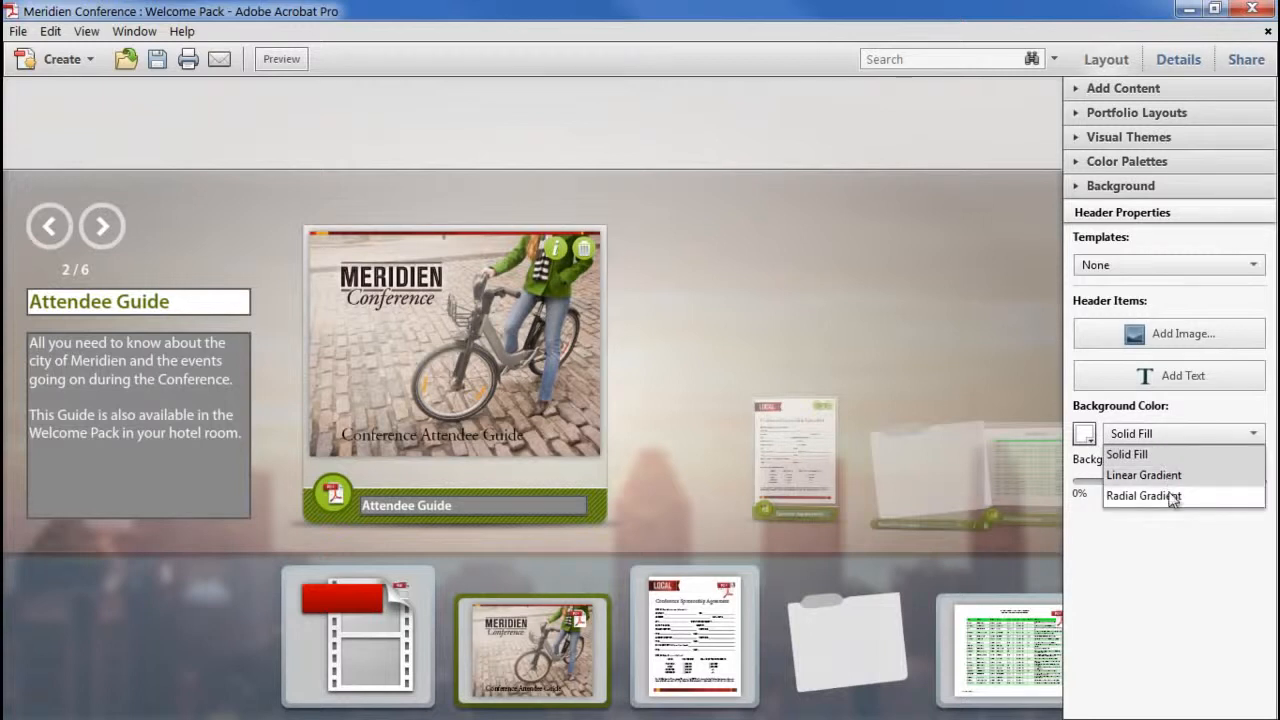
{"action": "left_click", "coordinate": [1168, 478]}
{"action": "left_click", "coordinate": [1085, 437]}
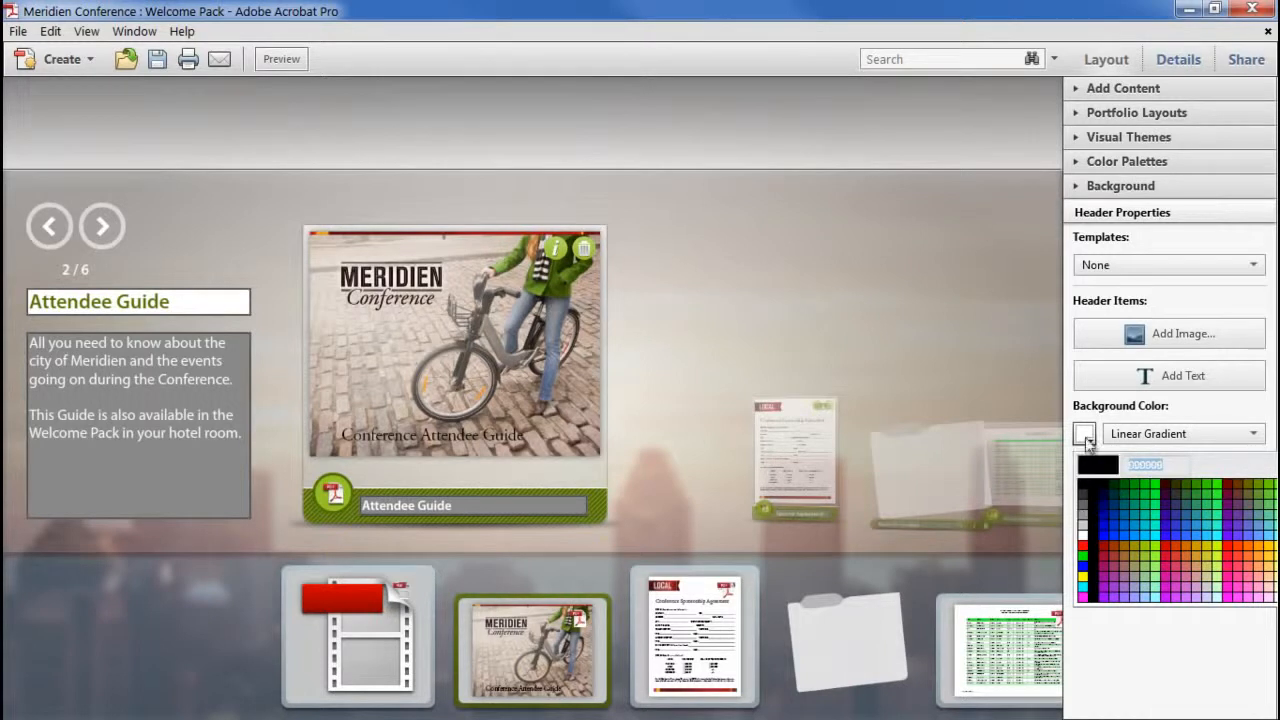
{"action": "left_click", "coordinate": [1082, 504]}
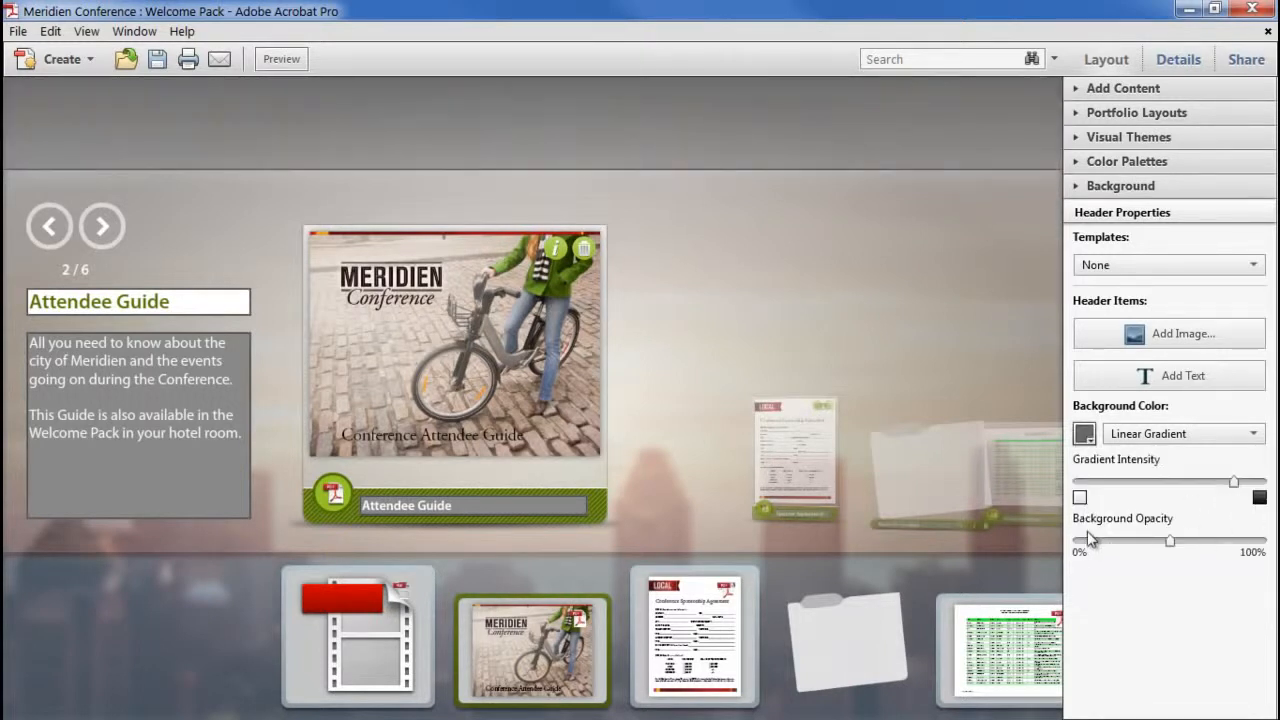
Try the Simple Text and the Text and Image header templates, and set the template back to None
{"action": "left_click", "coordinate": [1148, 272]}
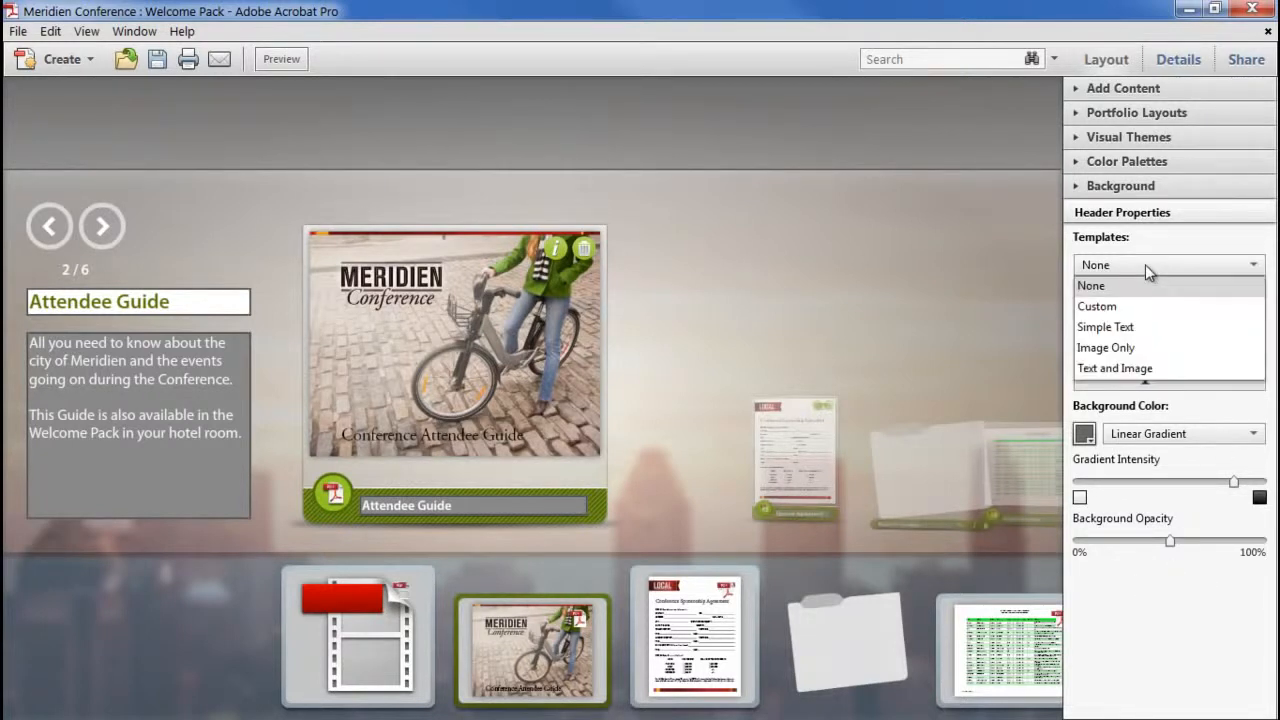
{"action": "left_click", "coordinate": [1143, 326]}
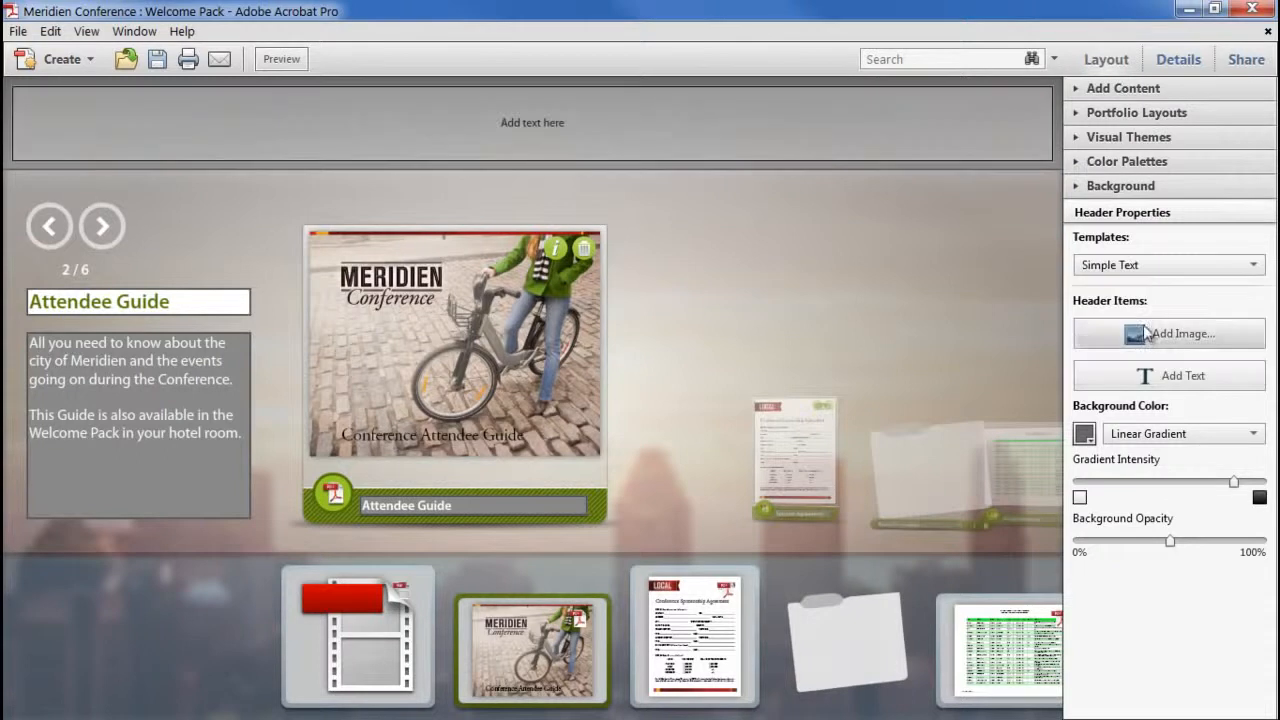
{"action": "left_click", "coordinate": [1148, 268]}
{"action": "left_click", "coordinate": [1153, 369]}
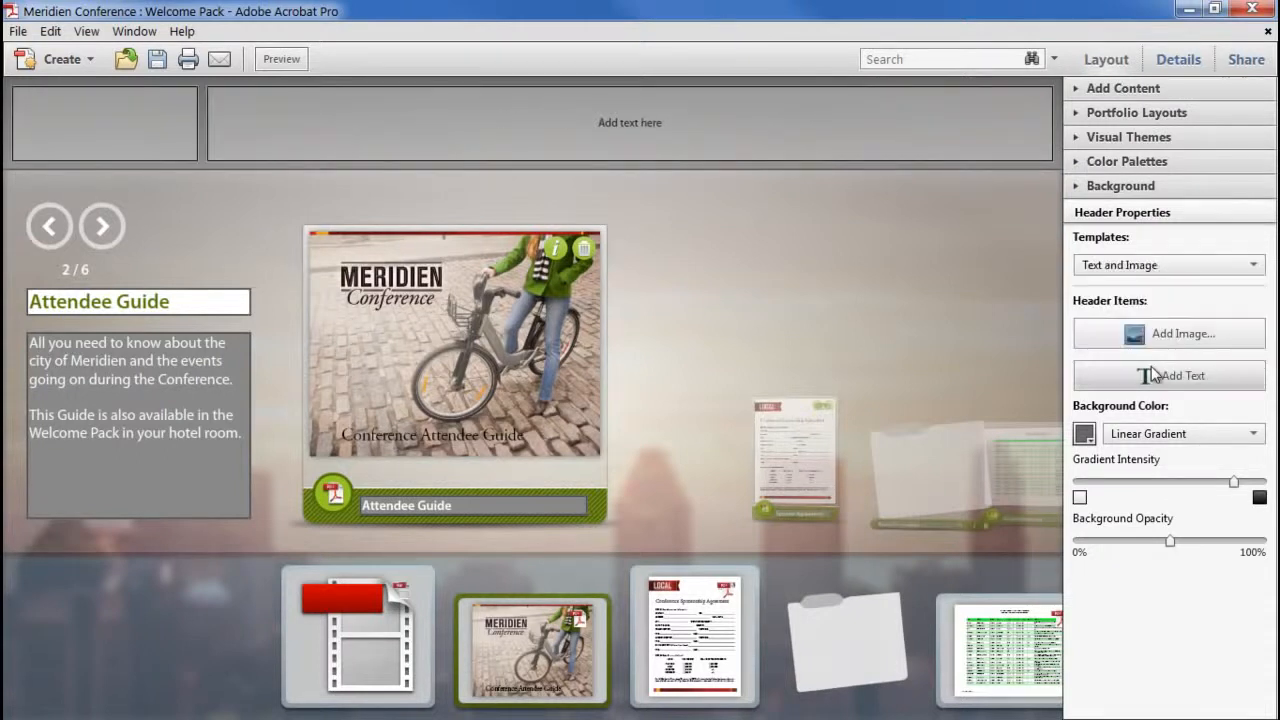
{"action": "left_click", "coordinate": [1130, 266]}
{"action": "left_click", "coordinate": [1117, 289]}
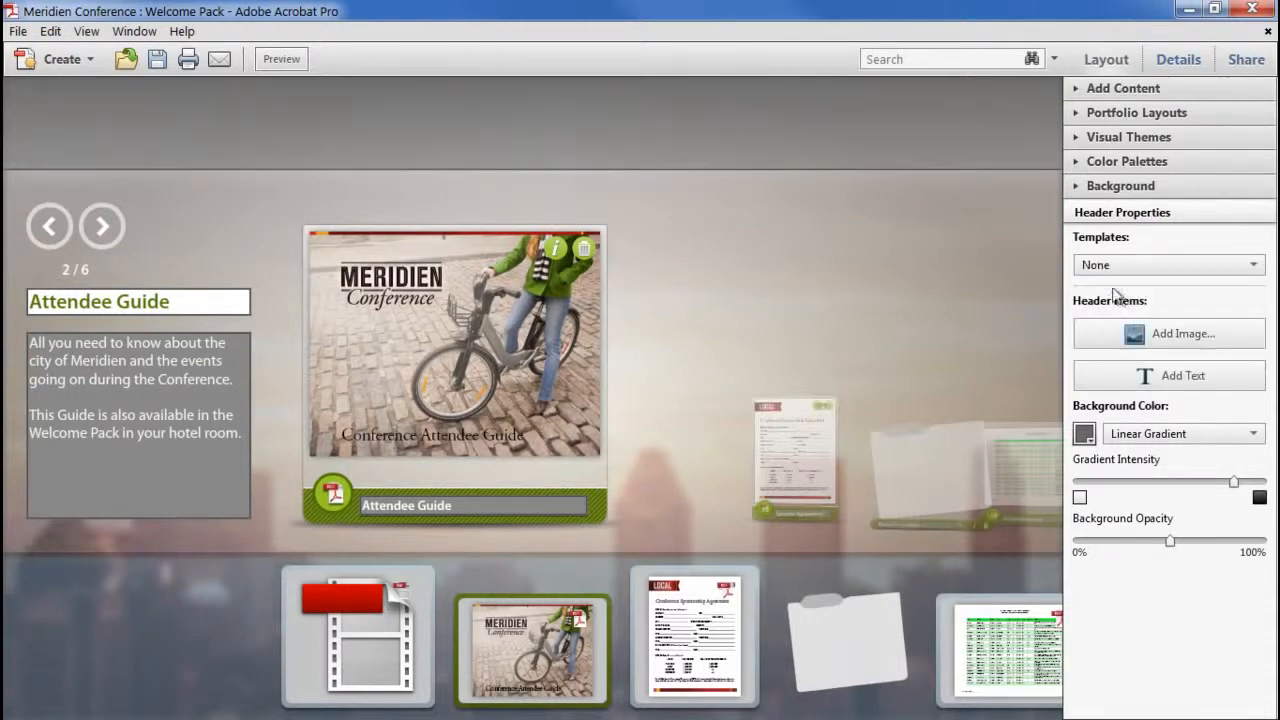
Add meridien_logoWhite.png to the header and place it at the header's left end, keeping its Left anchor
{"action": "left_click", "coordinate": [1205, 336]}
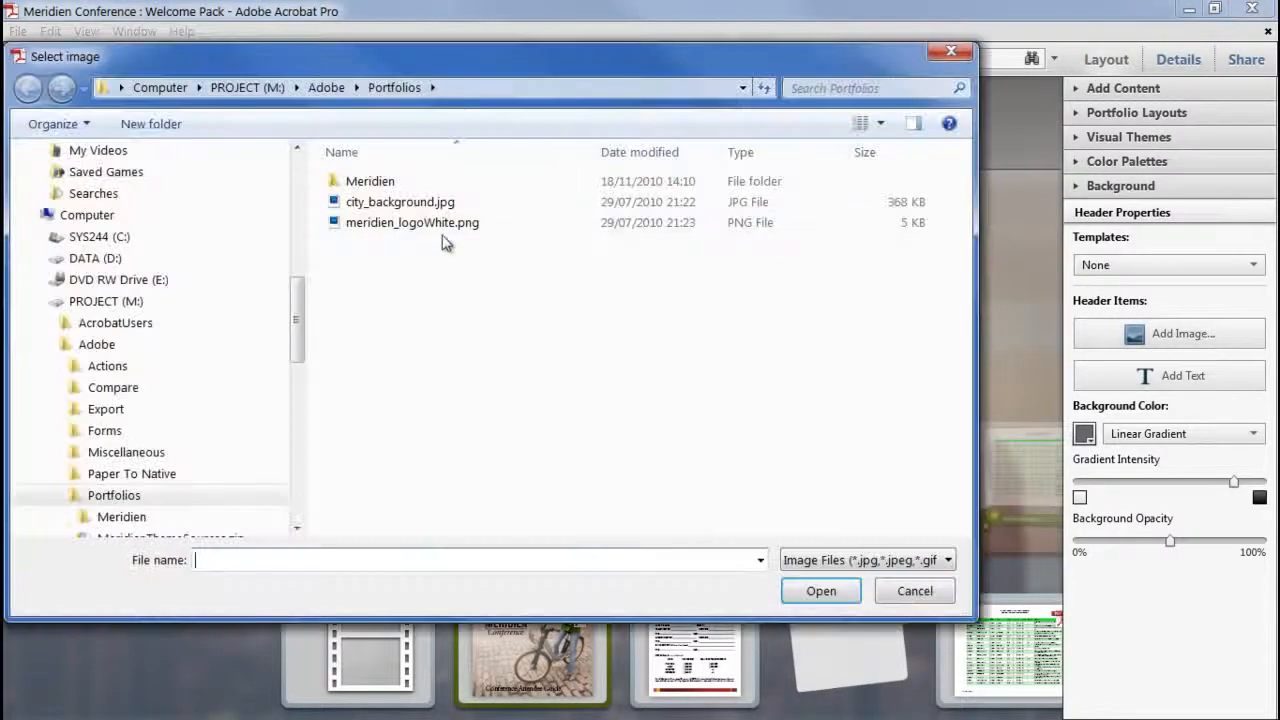
{"action": "left_click", "coordinate": [438, 229]}
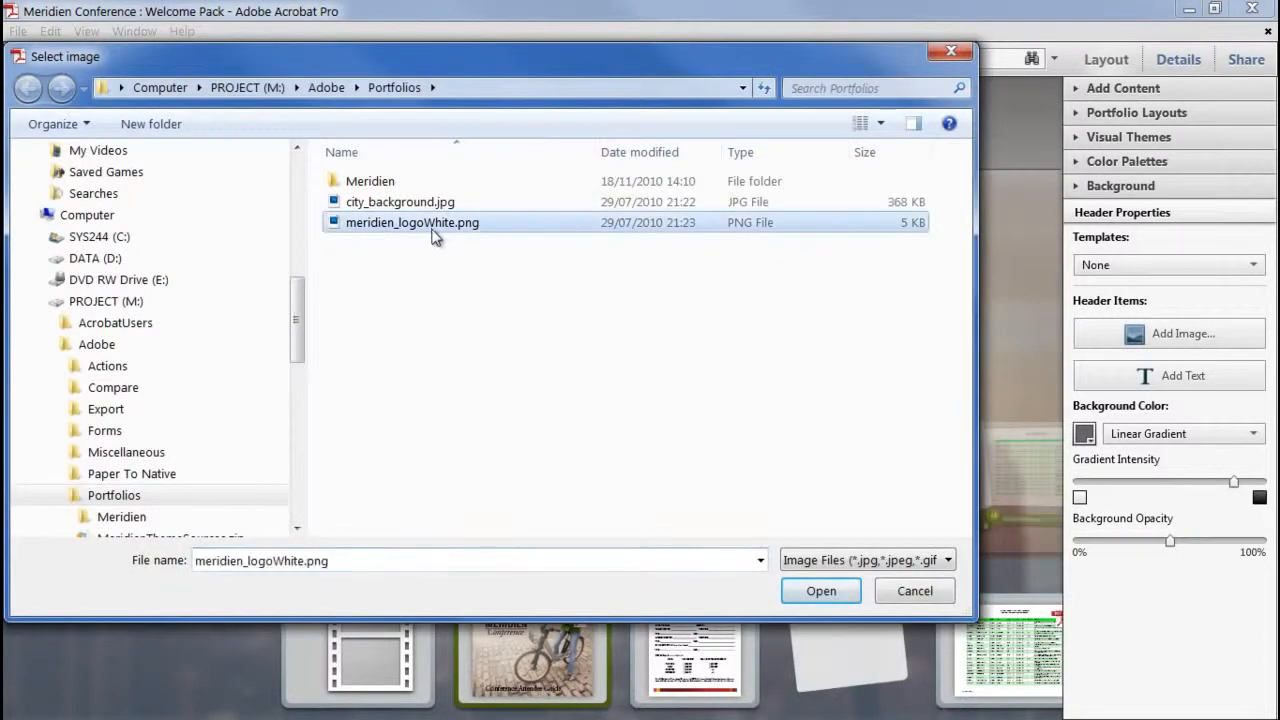
{"action": "left_click", "coordinate": [818, 591]}
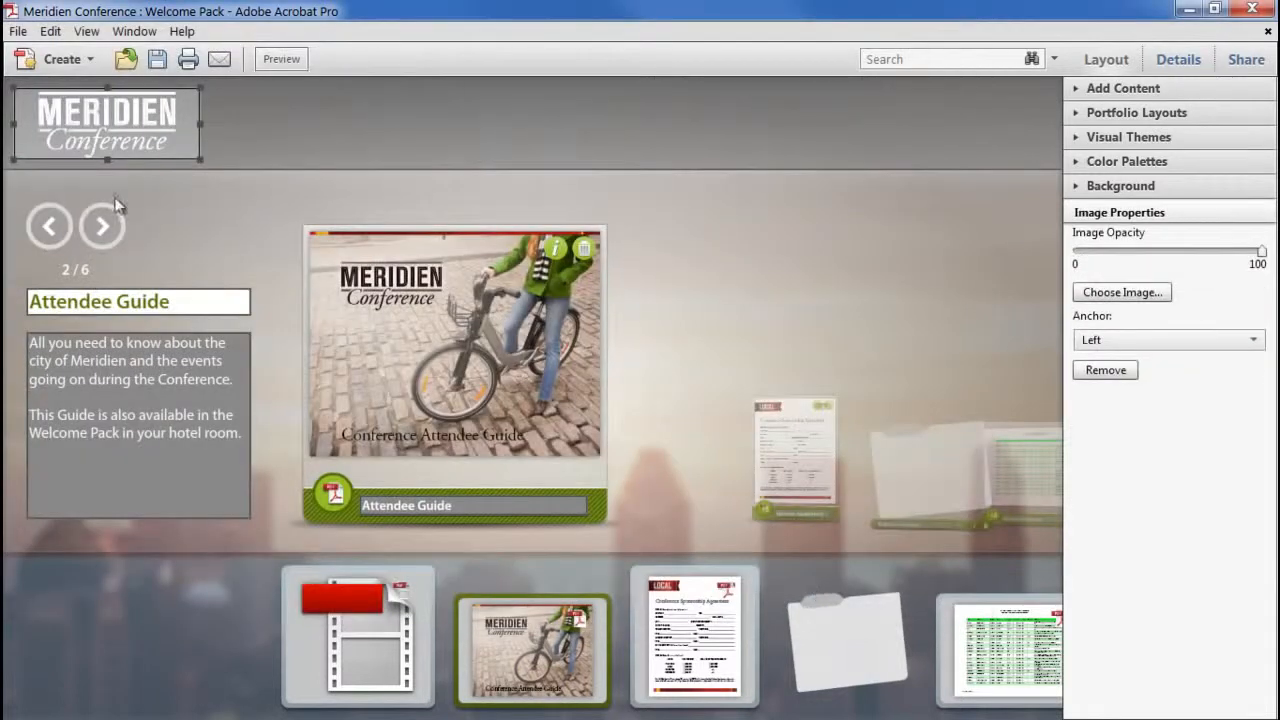
{"action": "mouse_move", "coordinate": [139, 112]}
{"action": "left_mouse_down"}
{"action": "mouse_move", "coordinate": [276, 114]}
{"action": "mouse_move", "coordinate": [138, 104]}
{"action": "mouse_move", "coordinate": [141, 119]}
{"action": "left_mouse_up"}
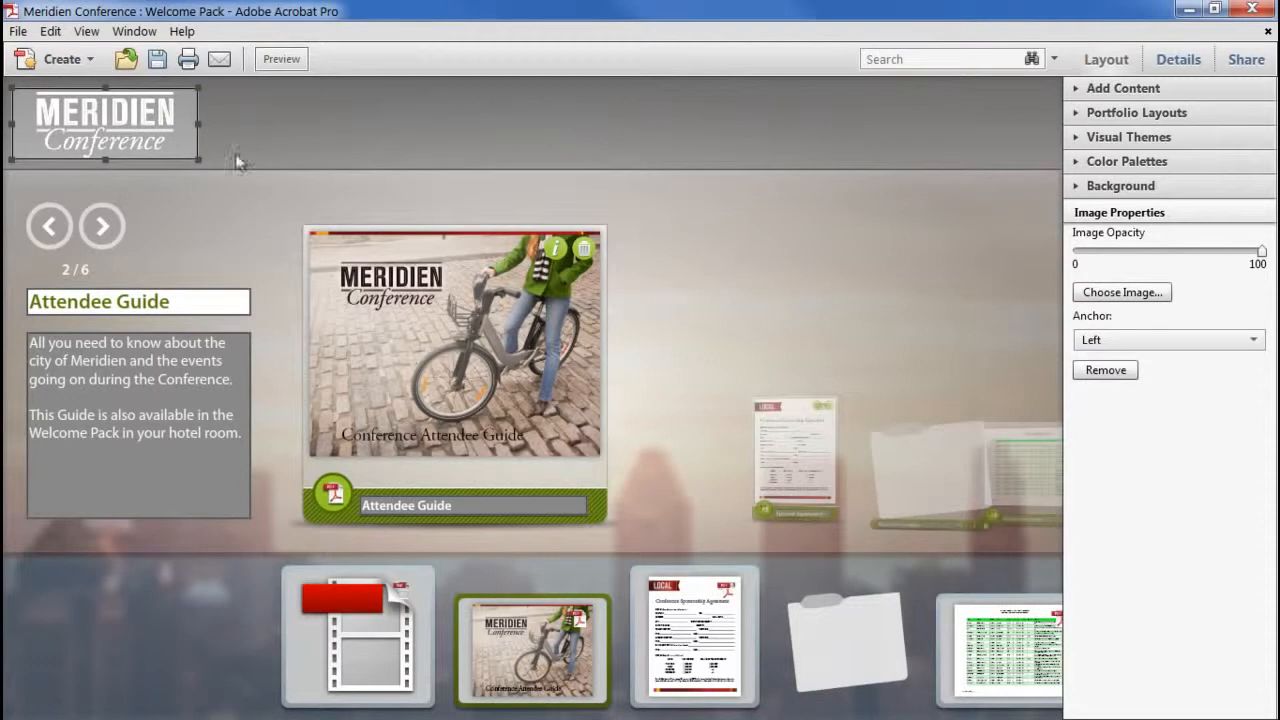
{"action": "left_click", "coordinate": [1193, 341]}
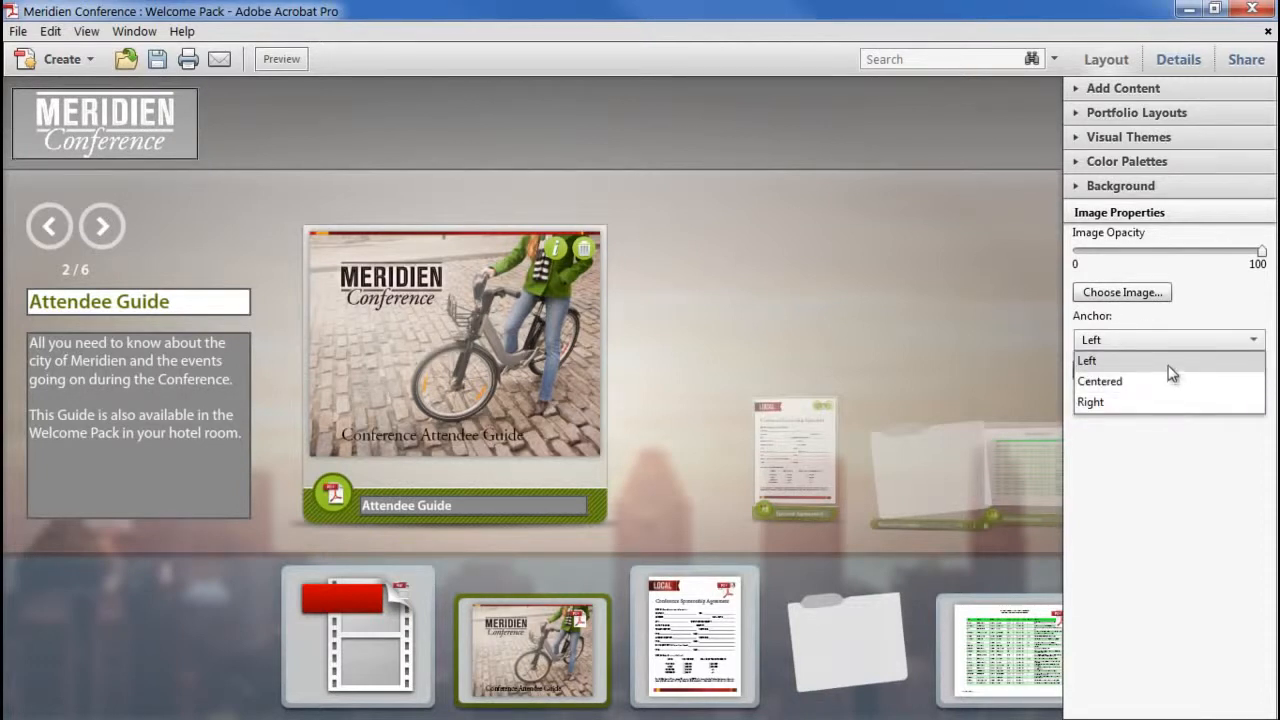
{"action": "left_click", "coordinate": [1204, 312]}
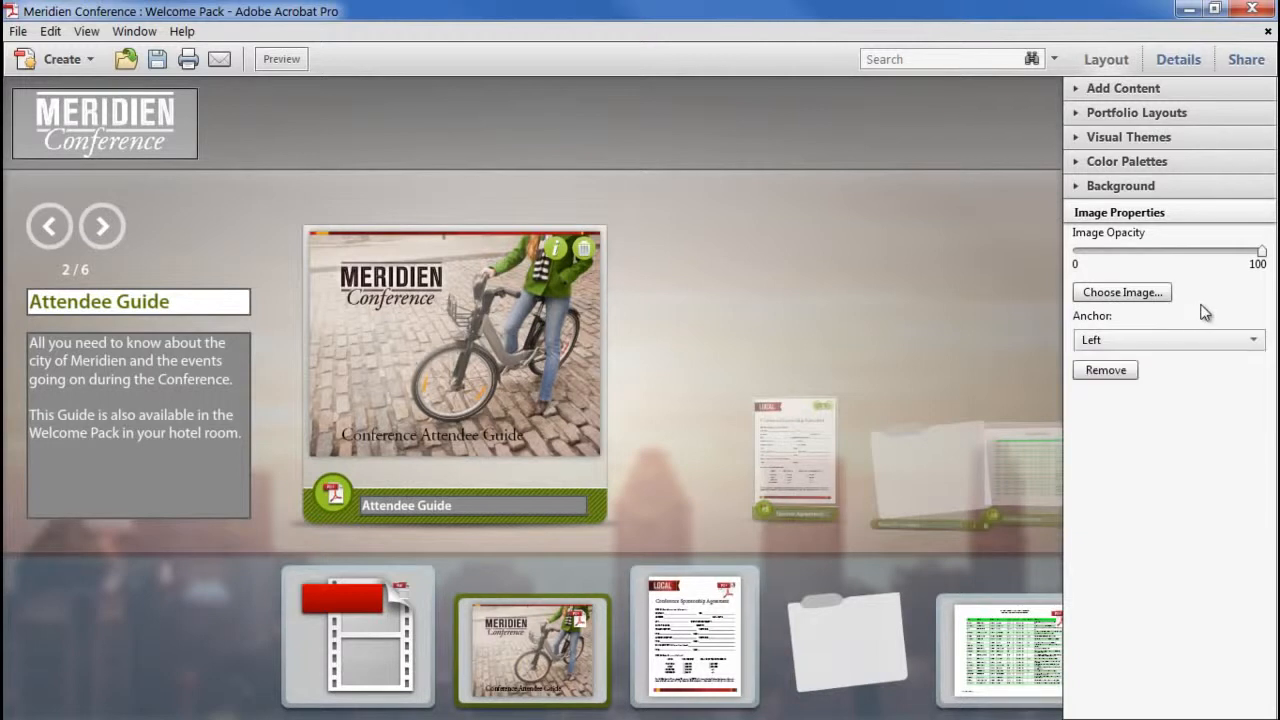
Add a header text field beside the logo reading "Welcome to the Meridien Conference" / "Remember to book your place soon to benefit from early-bird discounts"
{"action": "left_click", "coordinate": [301, 113]}
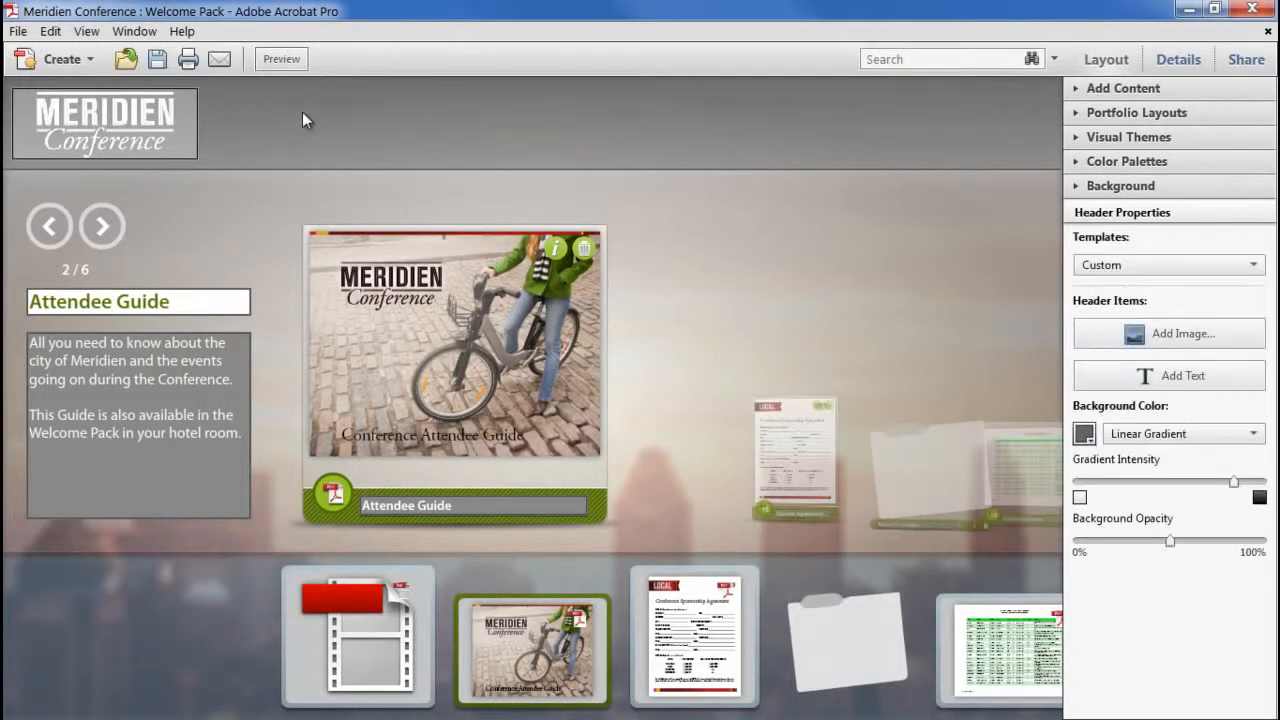
{"action": "left_click", "coordinate": [1230, 384]}
{"action": "left_click_drag", "start_coordinate": [390, 126], "coordinate": [1038, 133]}
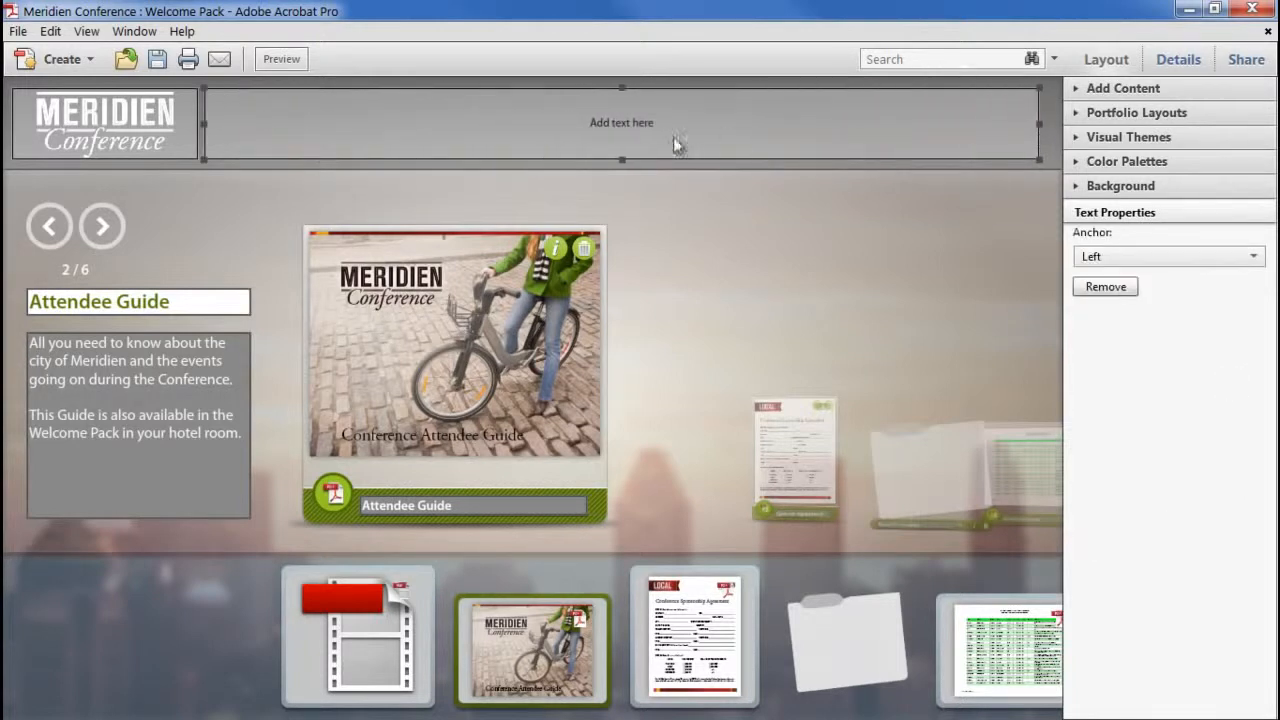
{"action": "left_click", "coordinate": [625, 128]}
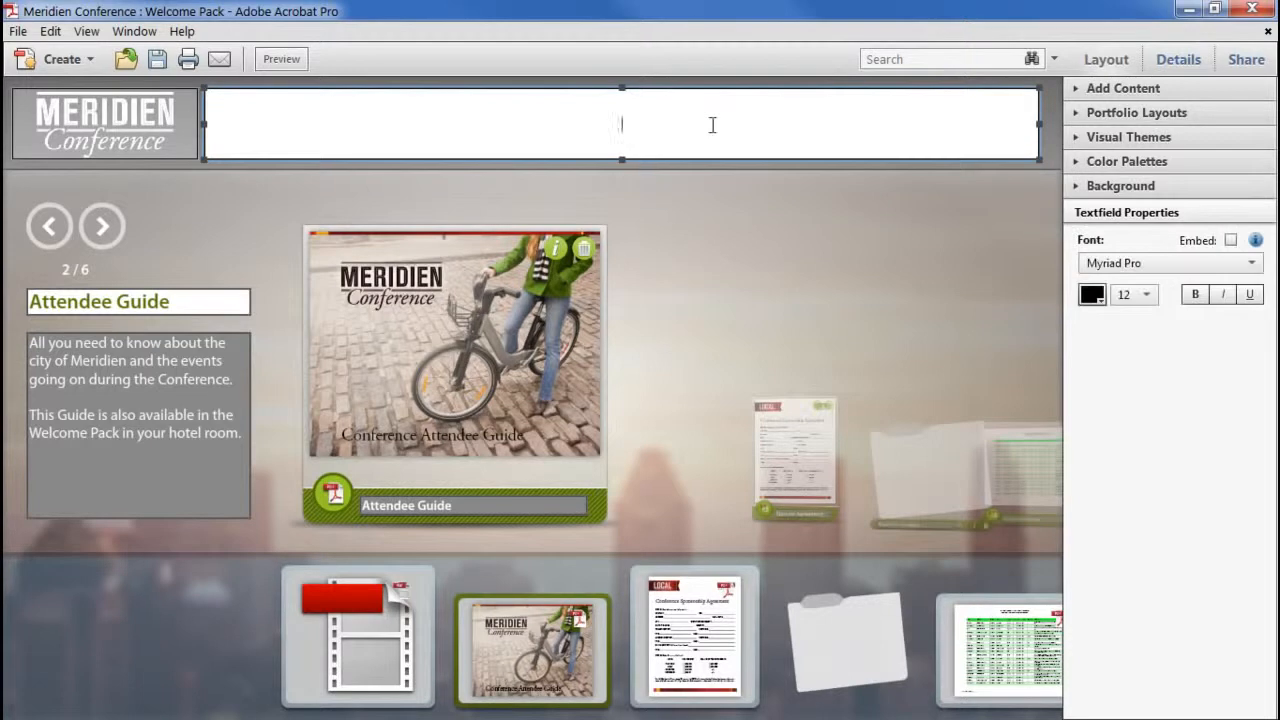
{"action": "type", "text": "Welcome to the Meridien Conference Remember to book your place soon to benefit from early-bird discount"}
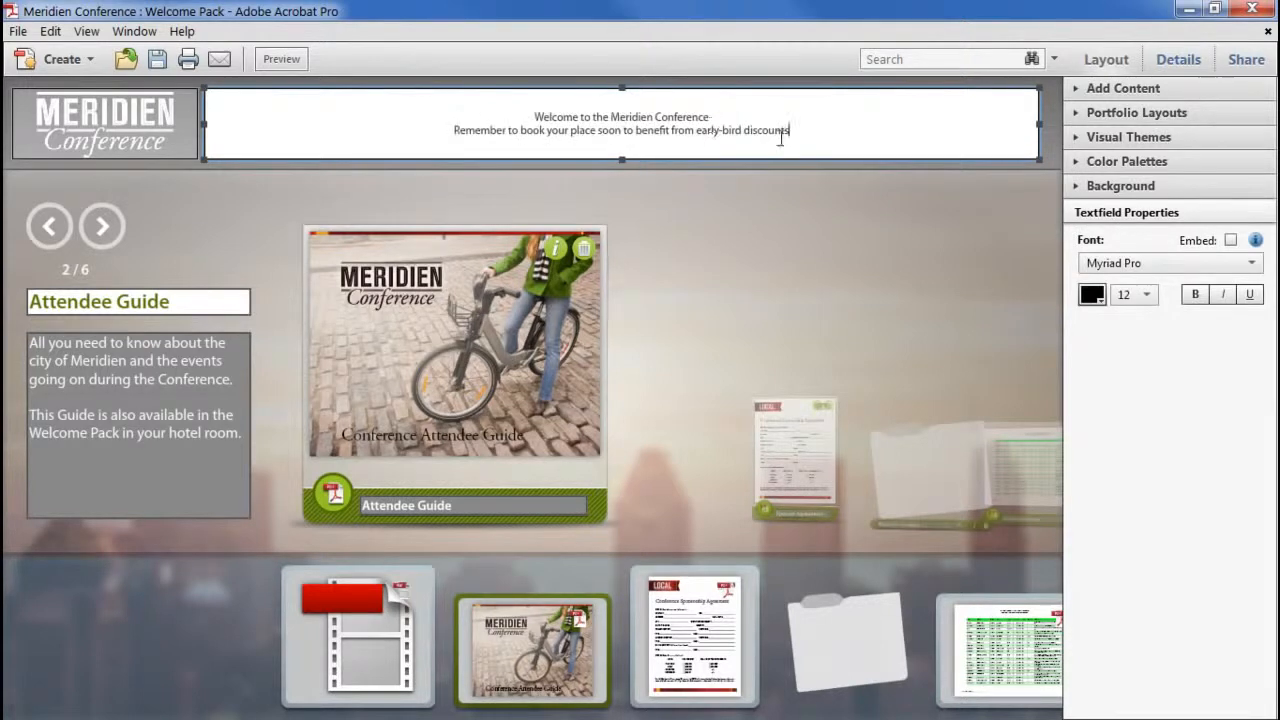
Format both lines of the header text in embedded Adobe Caslon Pro, italic, size 14
{"action": "left_click_drag", "start_coordinate": [792, 131], "coordinate": [509, 117]}
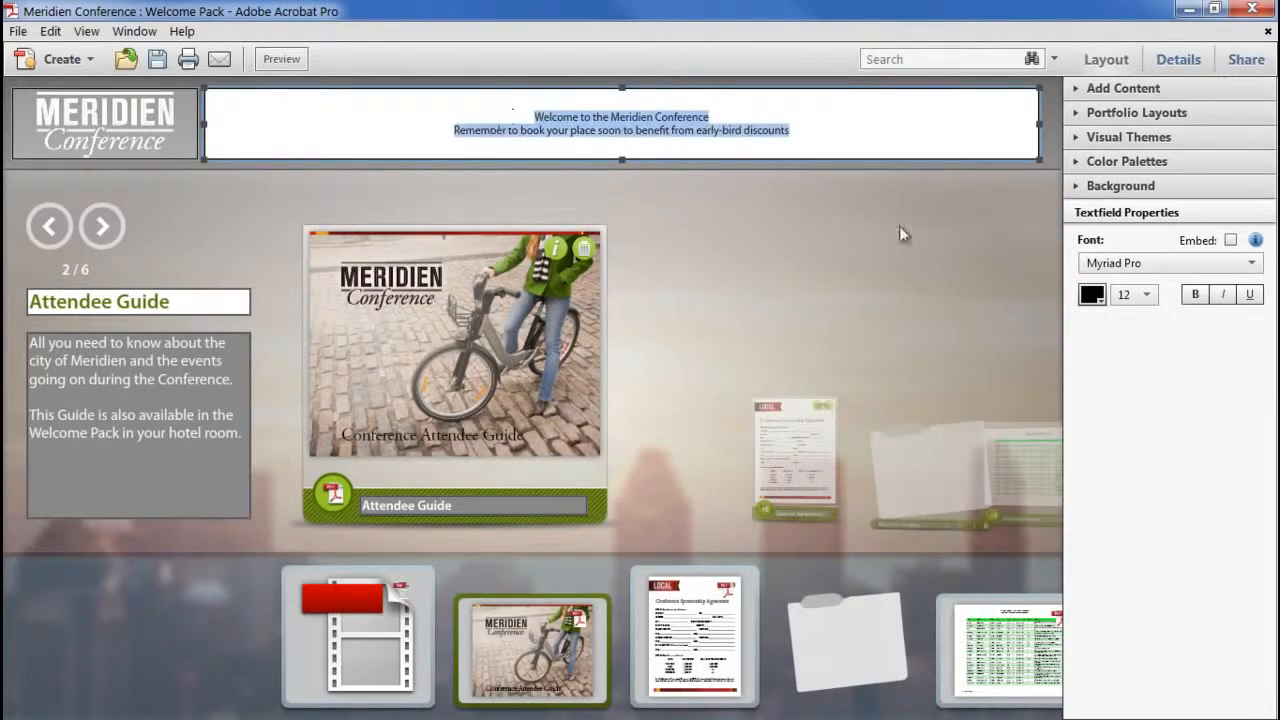
{"action": "left_click", "coordinate": [1201, 266]}
{"action": "left_click_drag", "start_coordinate": [1258, 349], "coordinate": [1259, 288]}
{"action": "left_click", "coordinate": [1175, 361]}
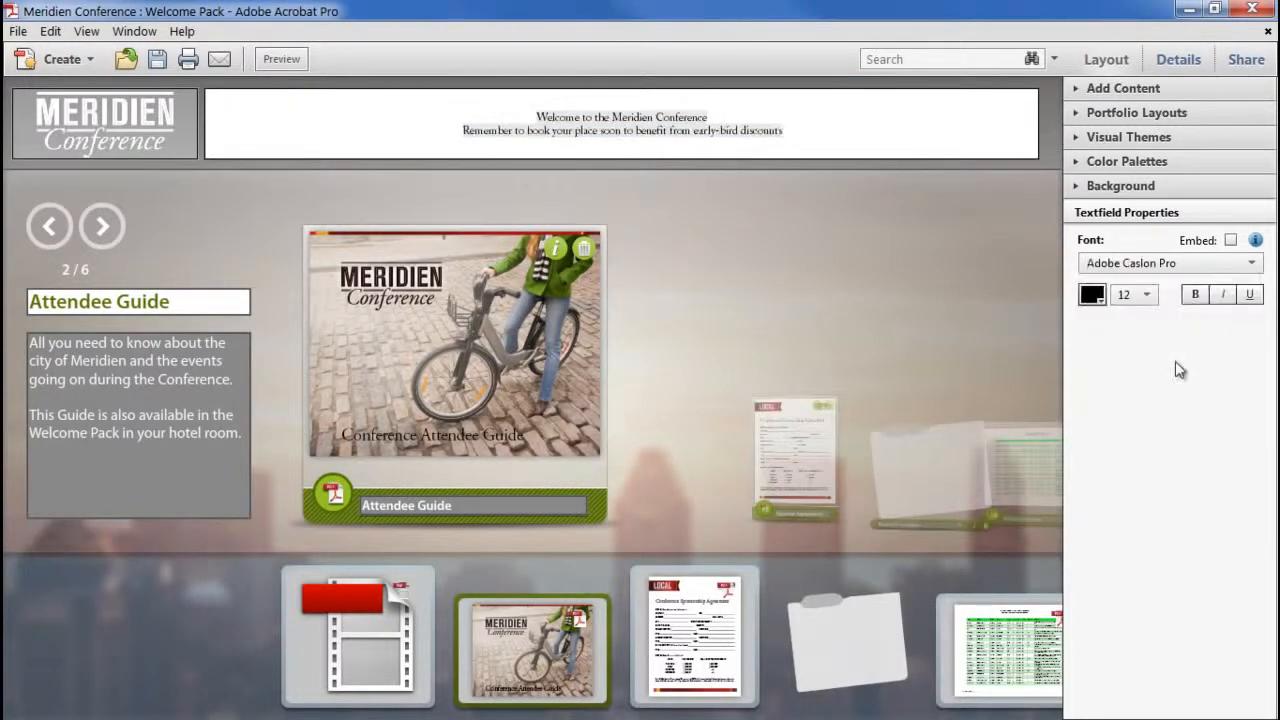
{"action": "left_click", "coordinate": [1222, 294]}
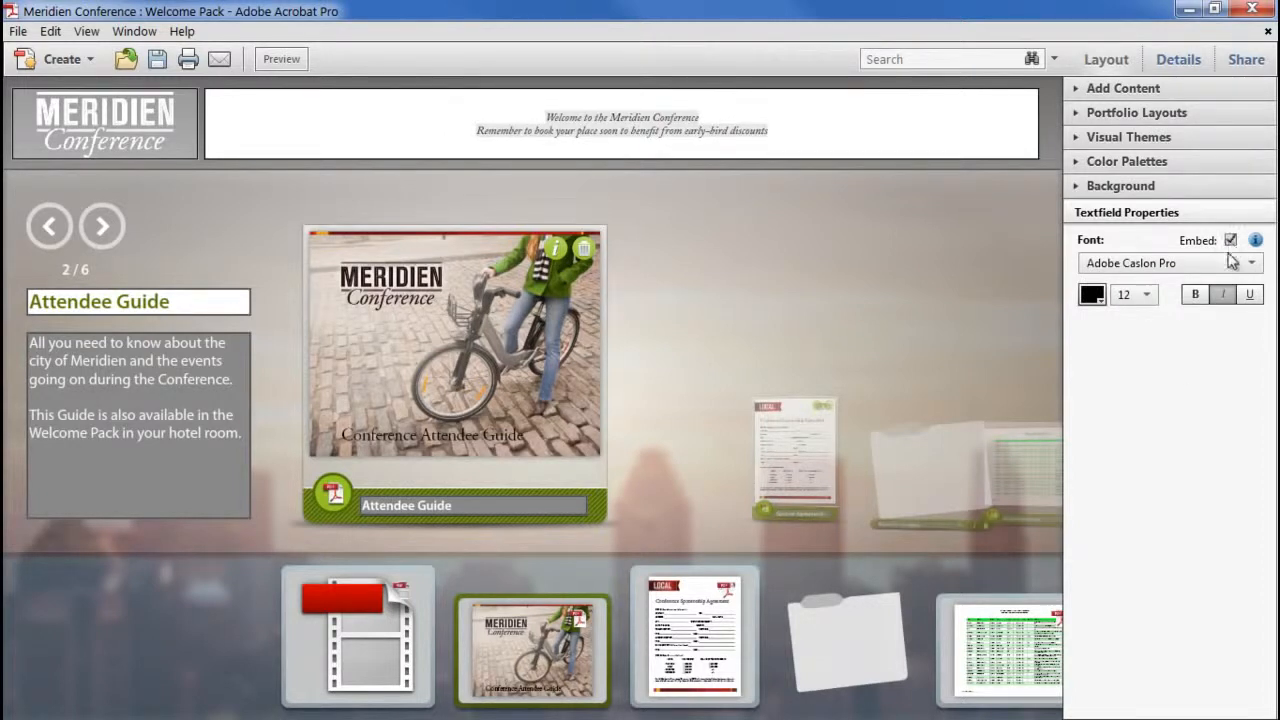
{"action": "left_click", "coordinate": [1146, 294]}
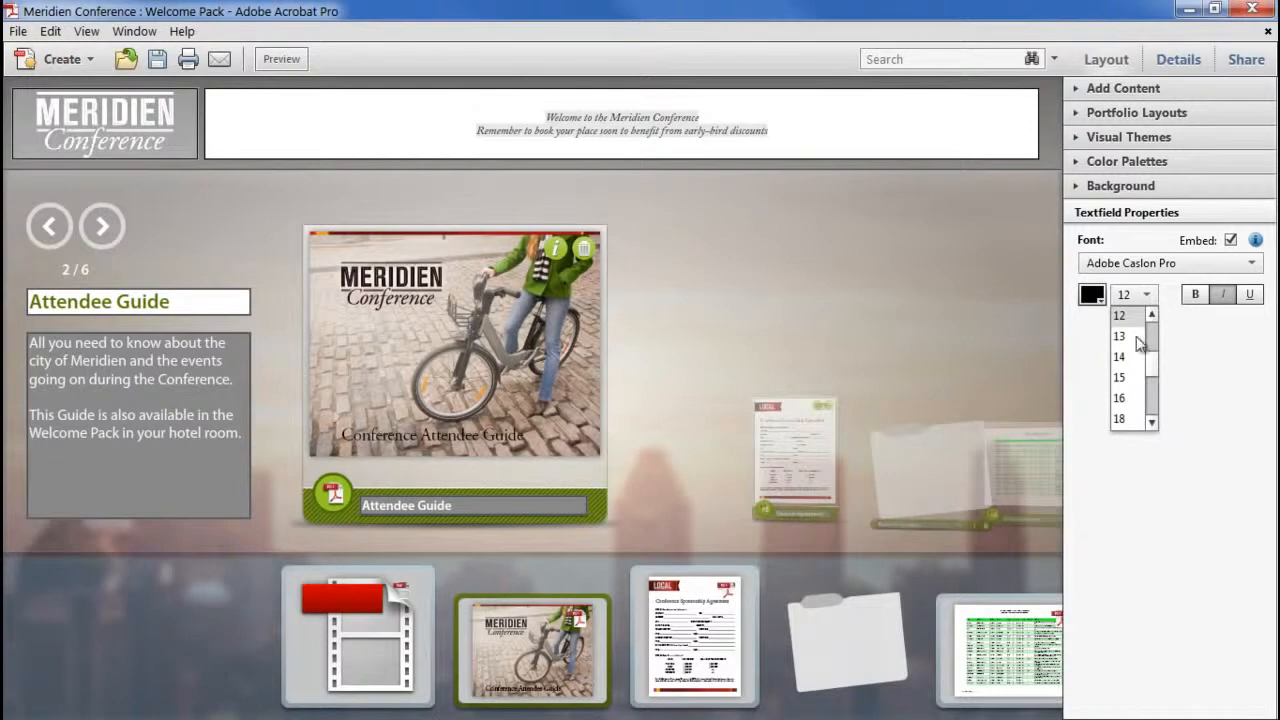
{"action": "left_click", "coordinate": [1133, 358]}
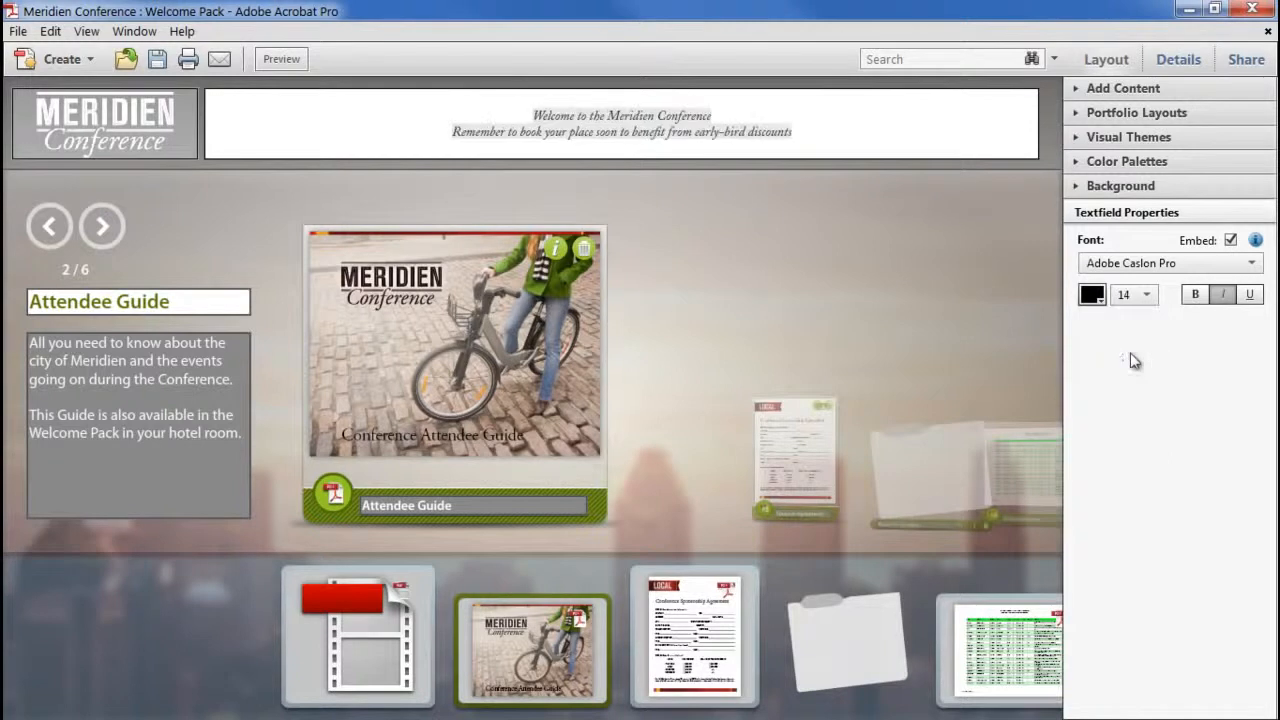
Set the header's first line, "Welcome to the Meridien Conference", to size 36
{"action": "left_click", "coordinate": [682, 117]}
{"action": "left_click_drag", "start_coordinate": [713, 113], "coordinate": [511, 117]}
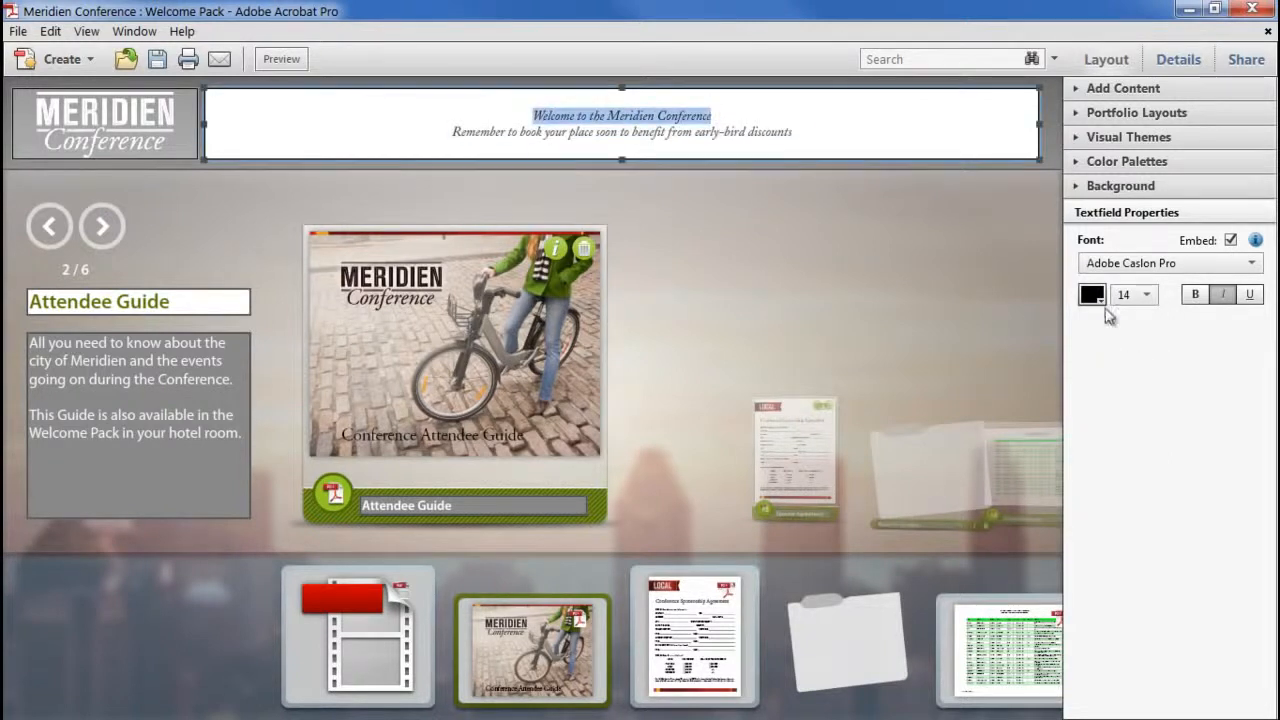
{"action": "left_click", "coordinate": [1146, 294]}
{"action": "left_click_drag", "start_coordinate": [1150, 318], "coordinate": [1150, 397]}
{"action": "left_click", "coordinate": [1121, 384]}
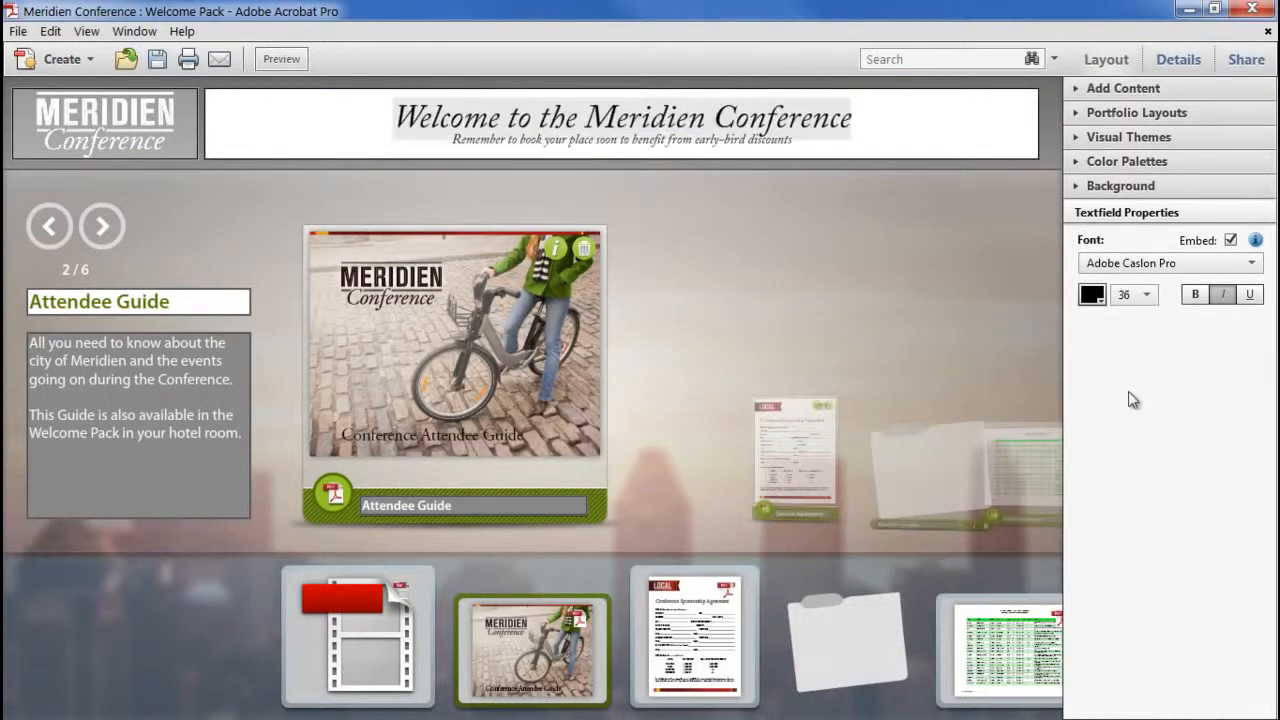
Color both lines of the header text white
{"action": "left_click_drag", "start_coordinate": [793, 142], "coordinate": [392, 116]}
{"action": "left_click", "coordinate": [1093, 296]}
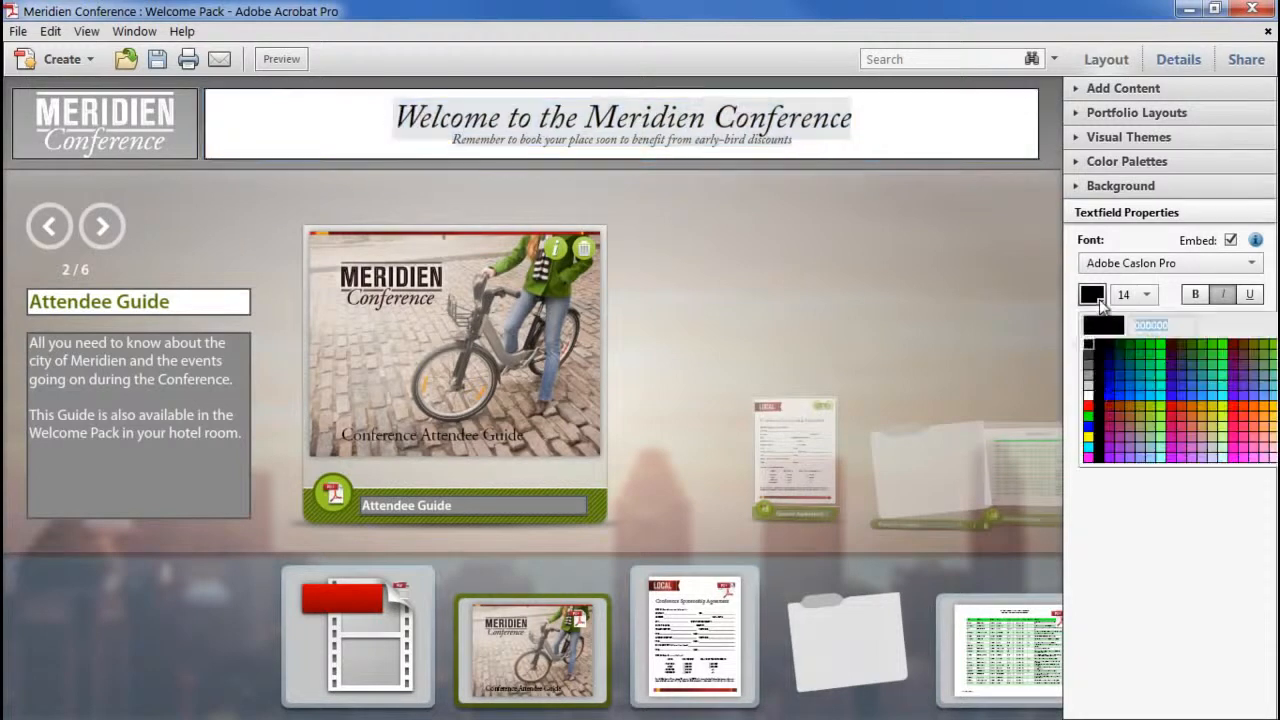
{"action": "left_click", "coordinate": [1092, 400]}
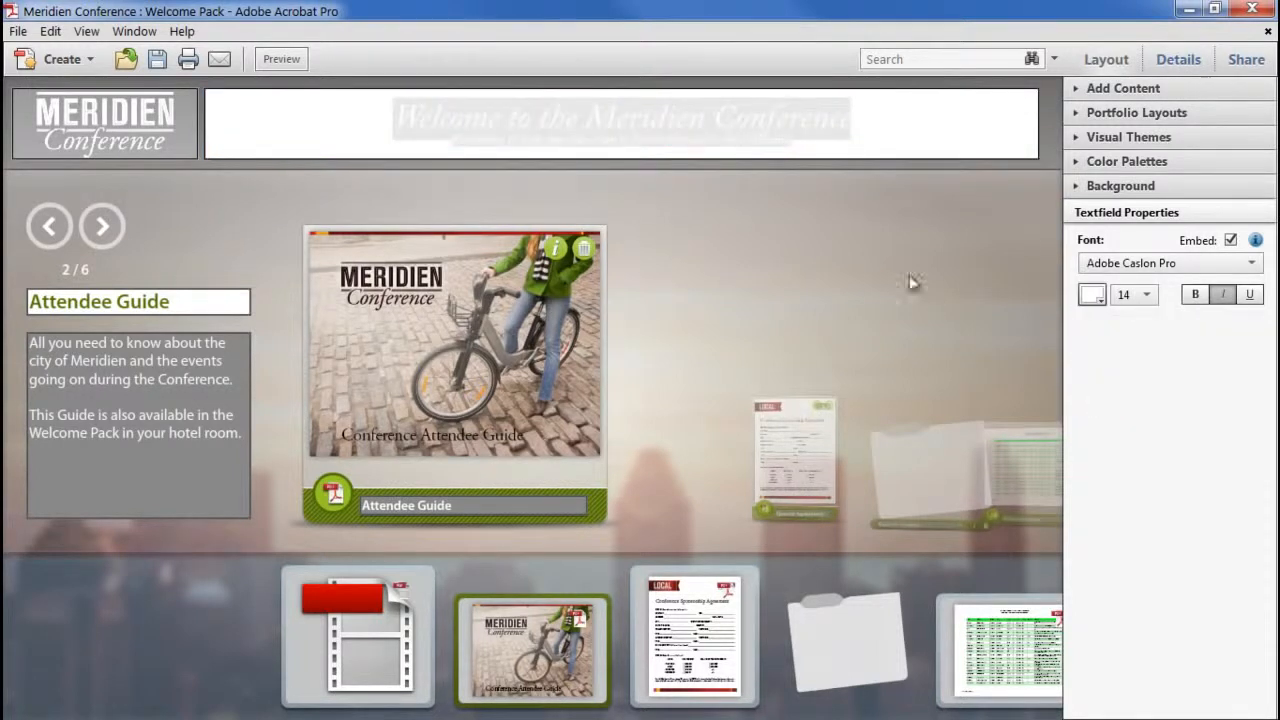
{"action": "left_click", "coordinate": [868, 185]}
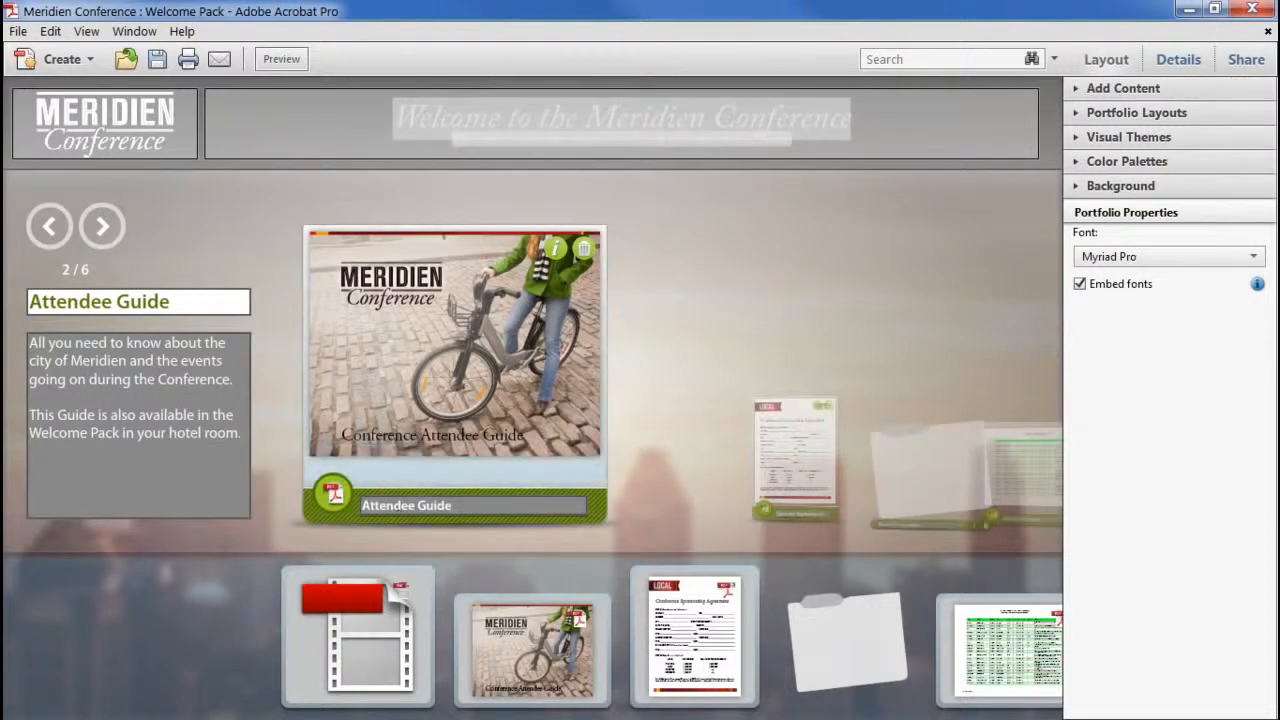
Italicize the sentence about the hotel room Welcome Pack in the Attendee Guide description
{"action": "left_click", "coordinate": [236, 433]}
{"action": "left_click_drag", "start_coordinate": [236, 433], "coordinate": [26, 415]}
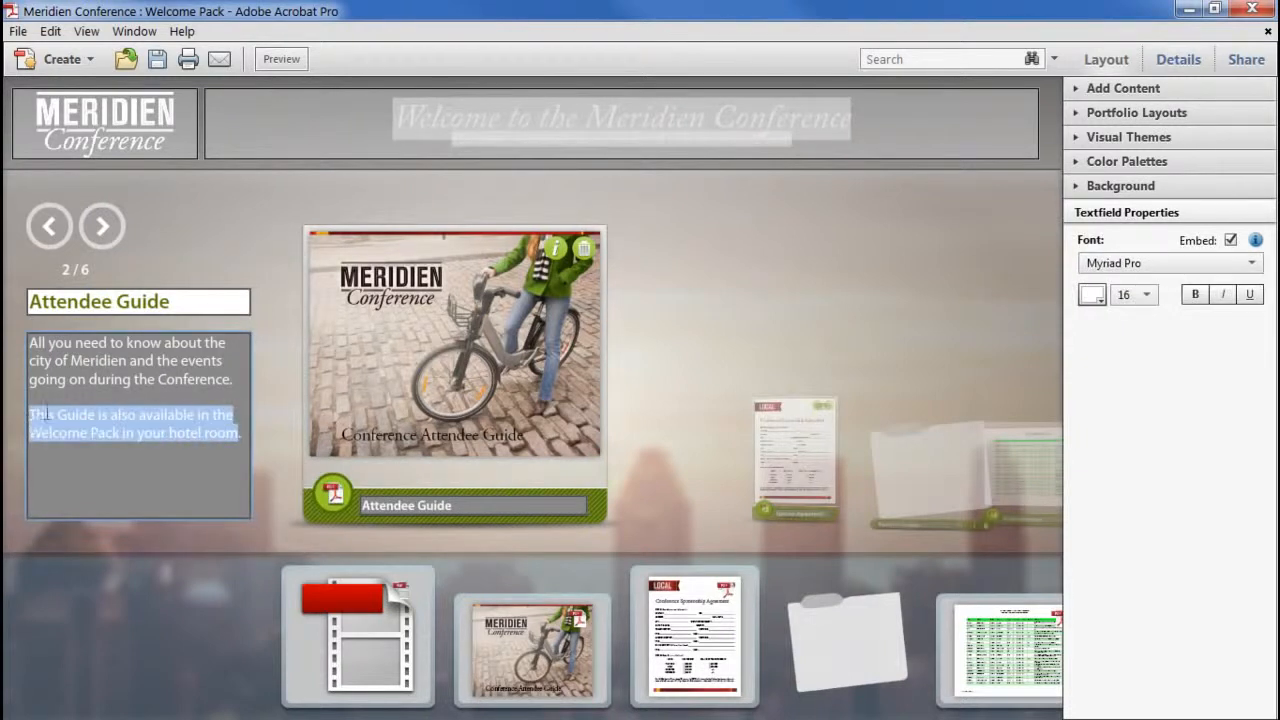
{"action": "left_click", "coordinate": [1223, 295]}
{"action": "left_click", "coordinate": [243, 242]}
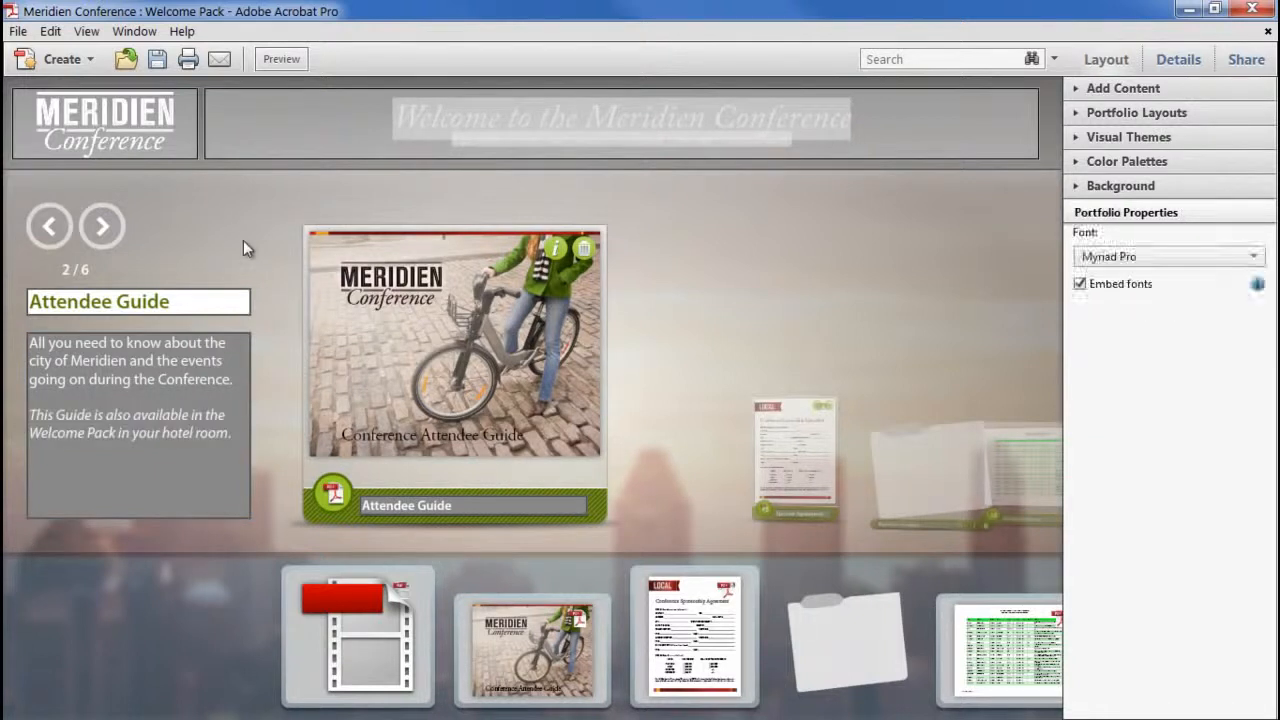
Preview the portfolio, browse forward to Assets for Speakers, and look through that folder's files
{"action": "left_click", "coordinate": [281, 60]}
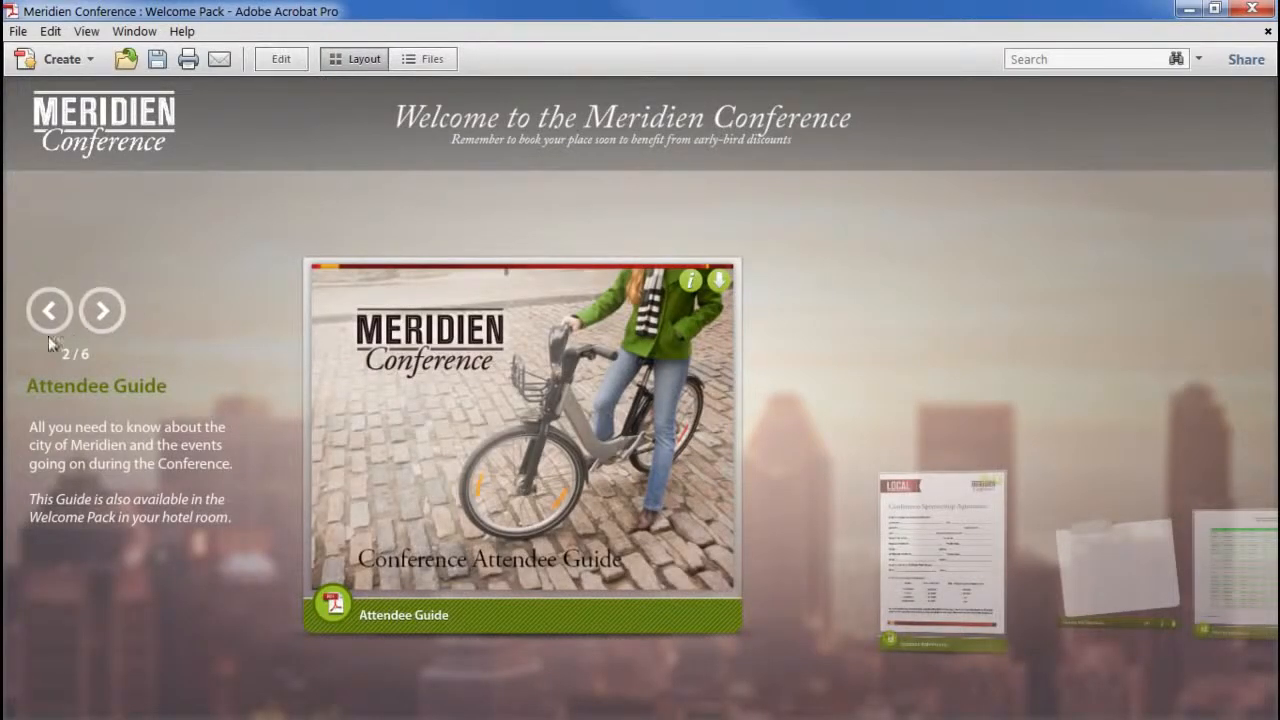
{"action": "left_click", "coordinate": [102, 318]}
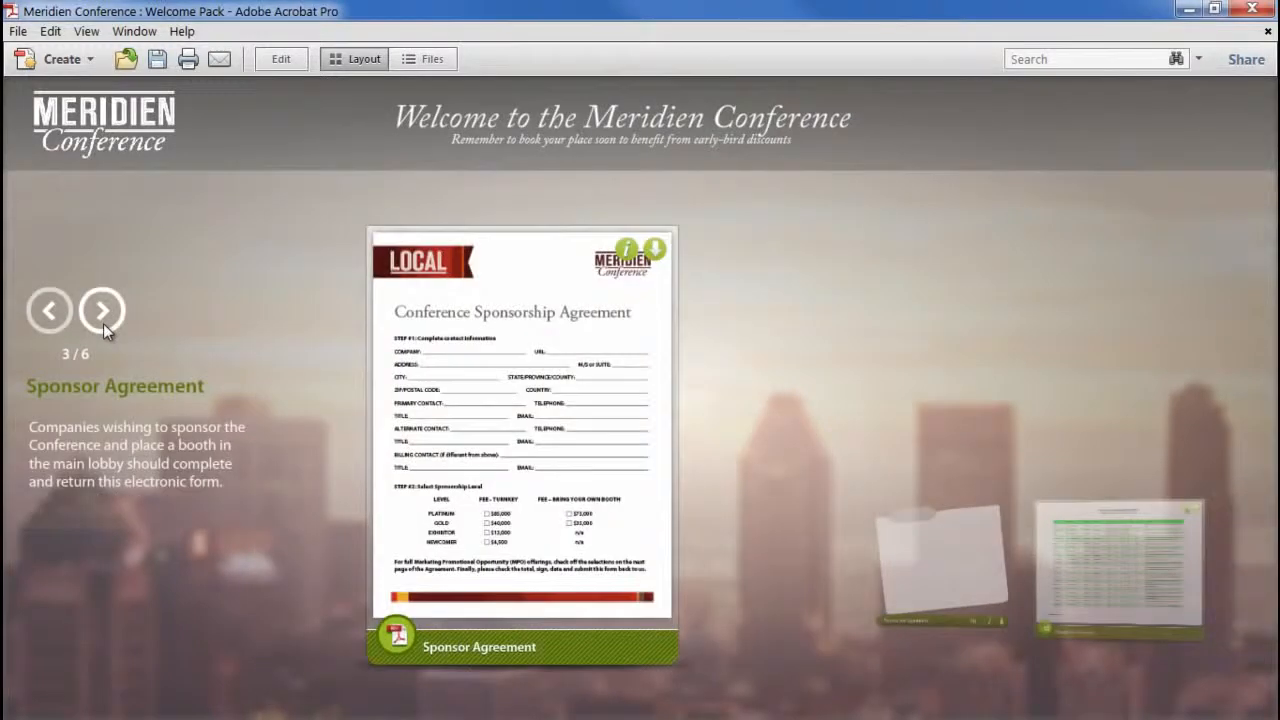
{"action": "left_click", "coordinate": [104, 320]}
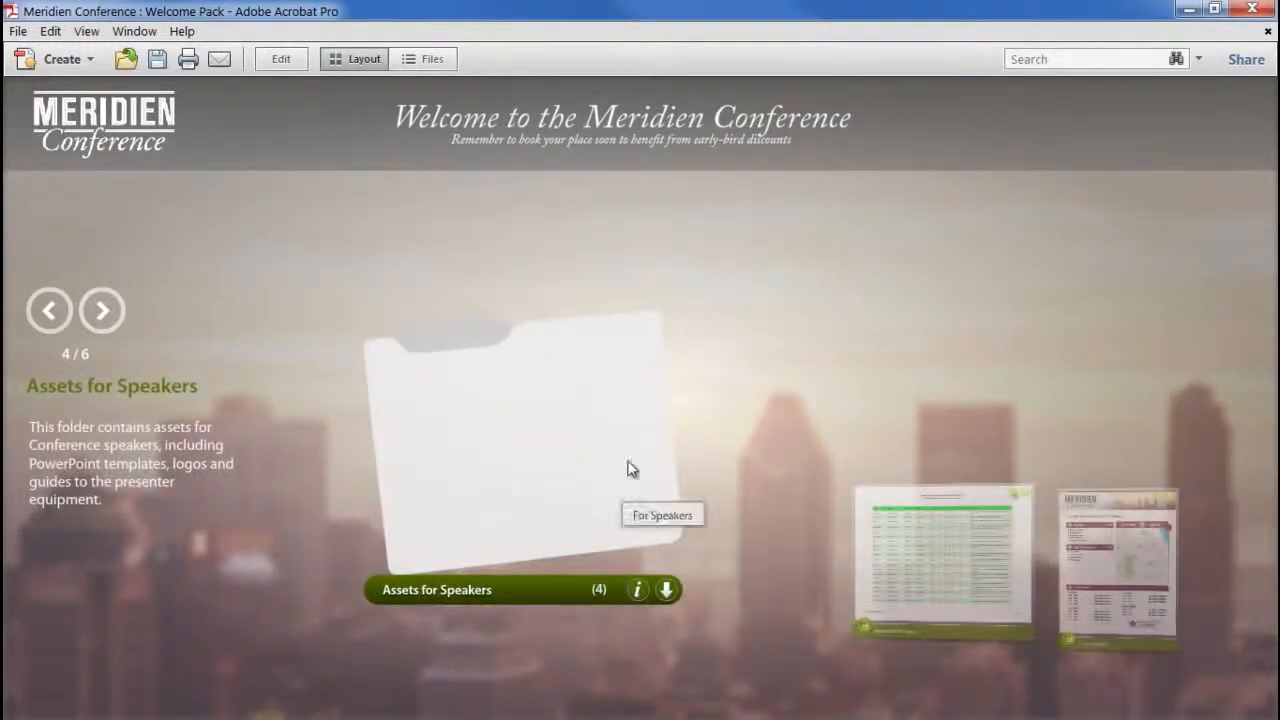
{"action": "left_click", "coordinate": [563, 440]}
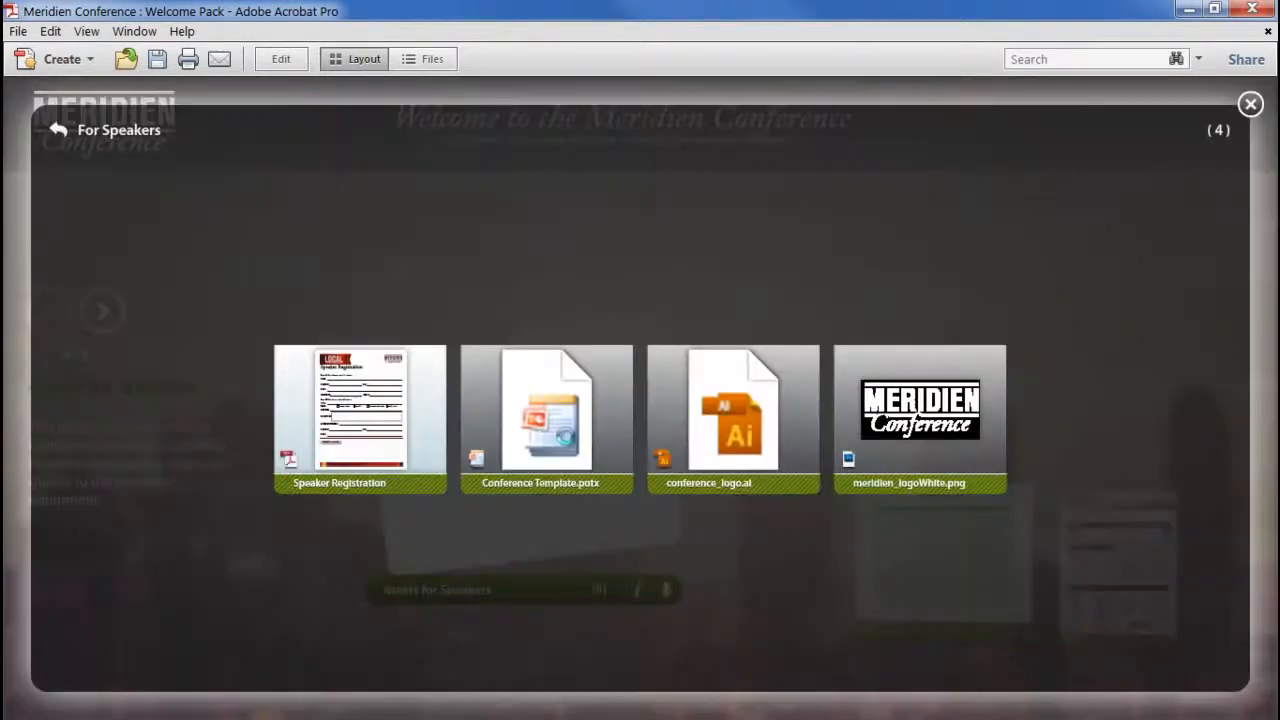
{"action": "left_click", "coordinate": [1250, 104]}
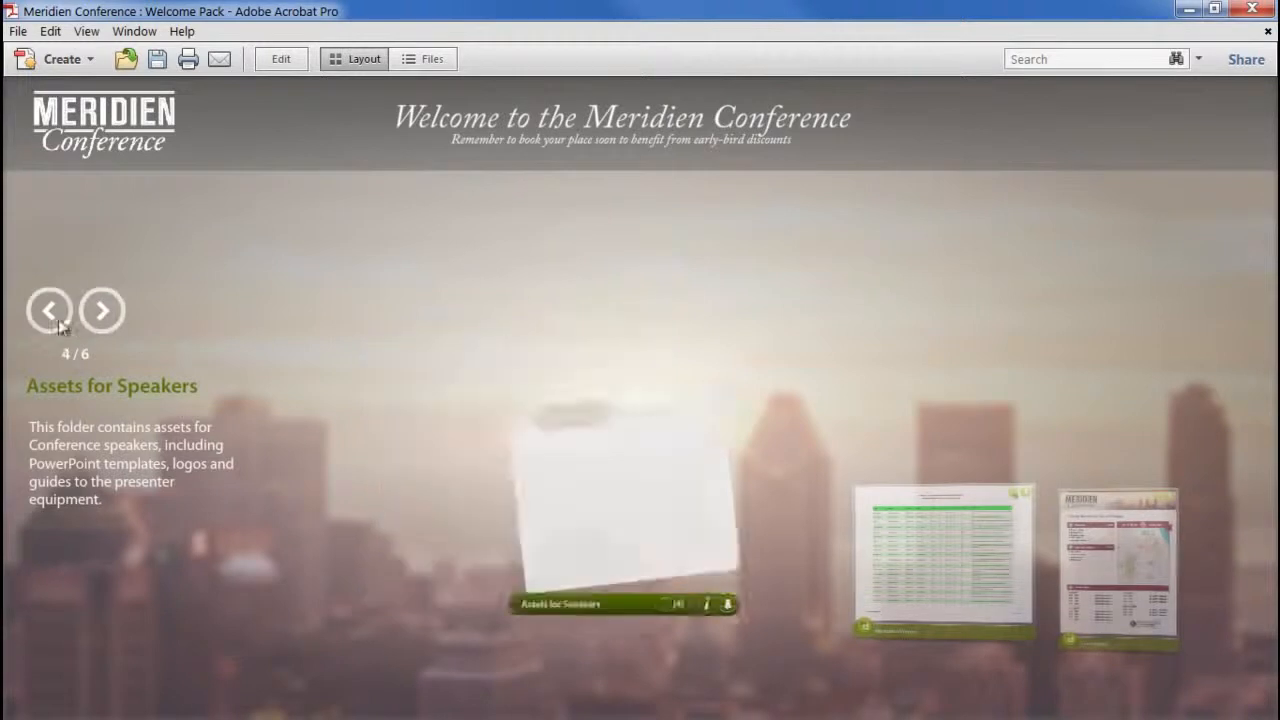
View the Sponsor Agreement enlarged, go back through the Attendee Guide to Welcome Video.flv, and play the video
{"action": "left_click", "coordinate": [56, 317]}
{"action": "left_click", "coordinate": [486, 414]}
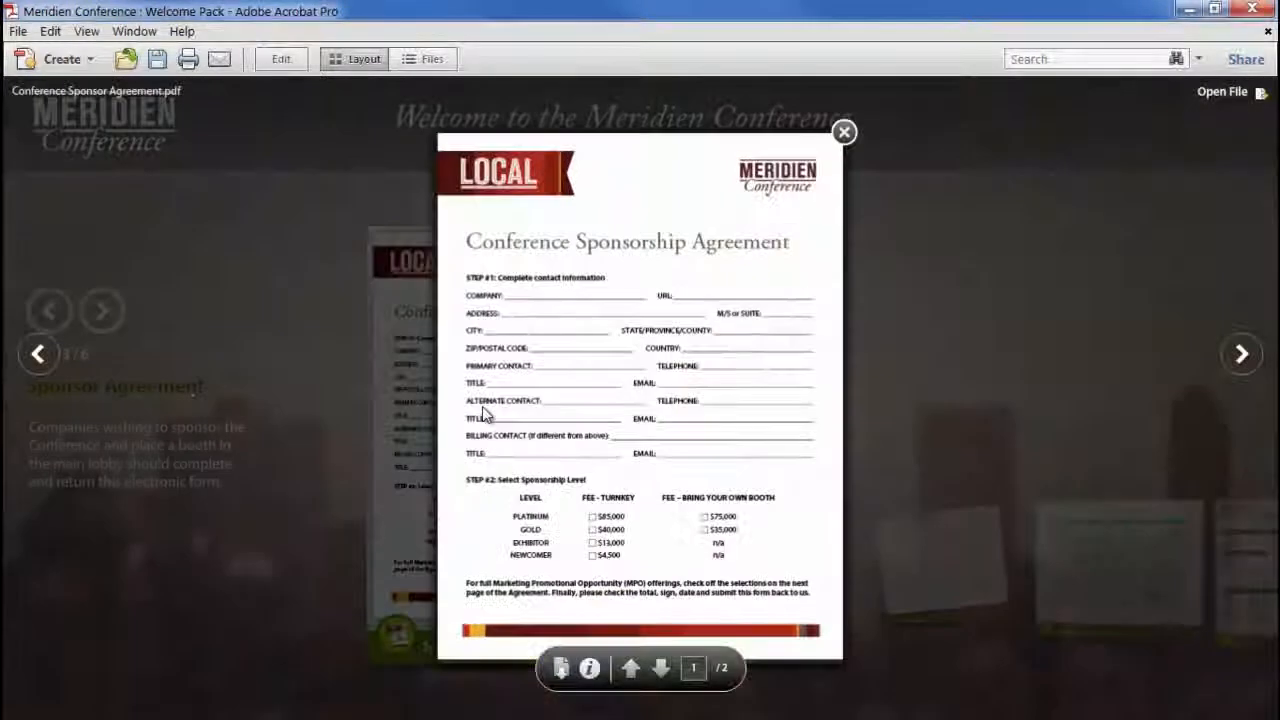
{"action": "left_click", "coordinate": [45, 366]}
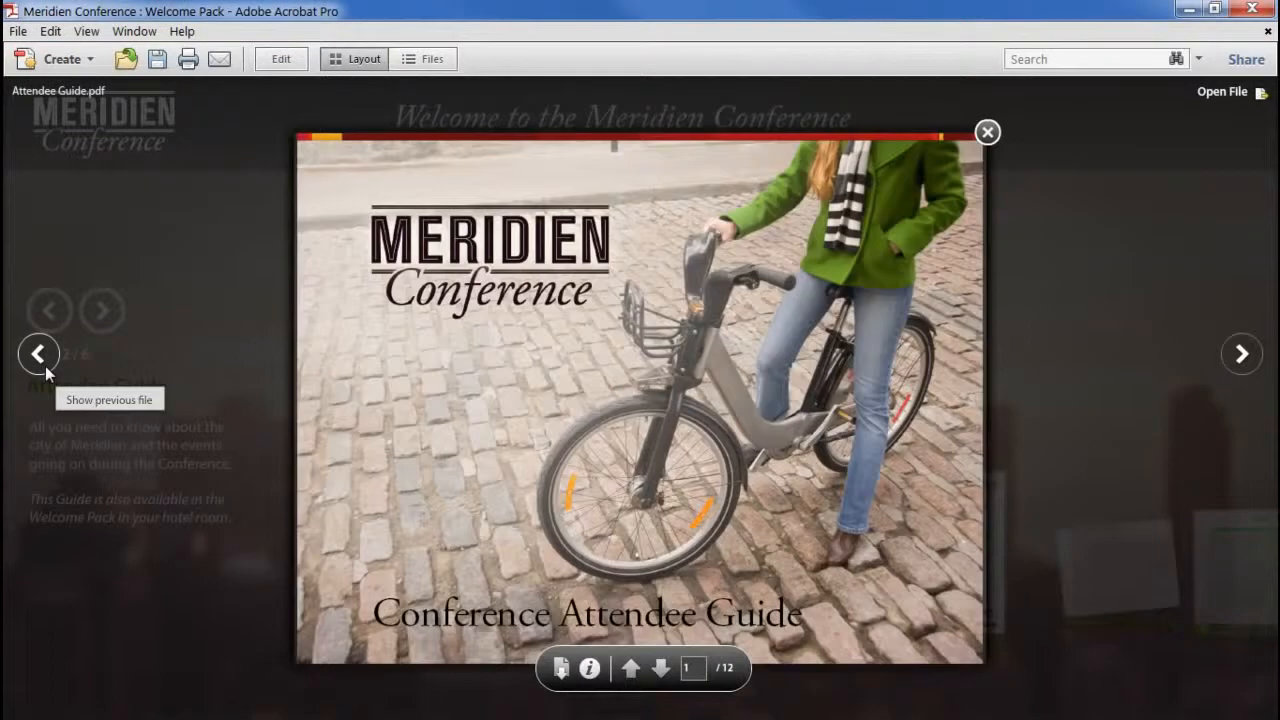
{"action": "left_click", "coordinate": [45, 366]}
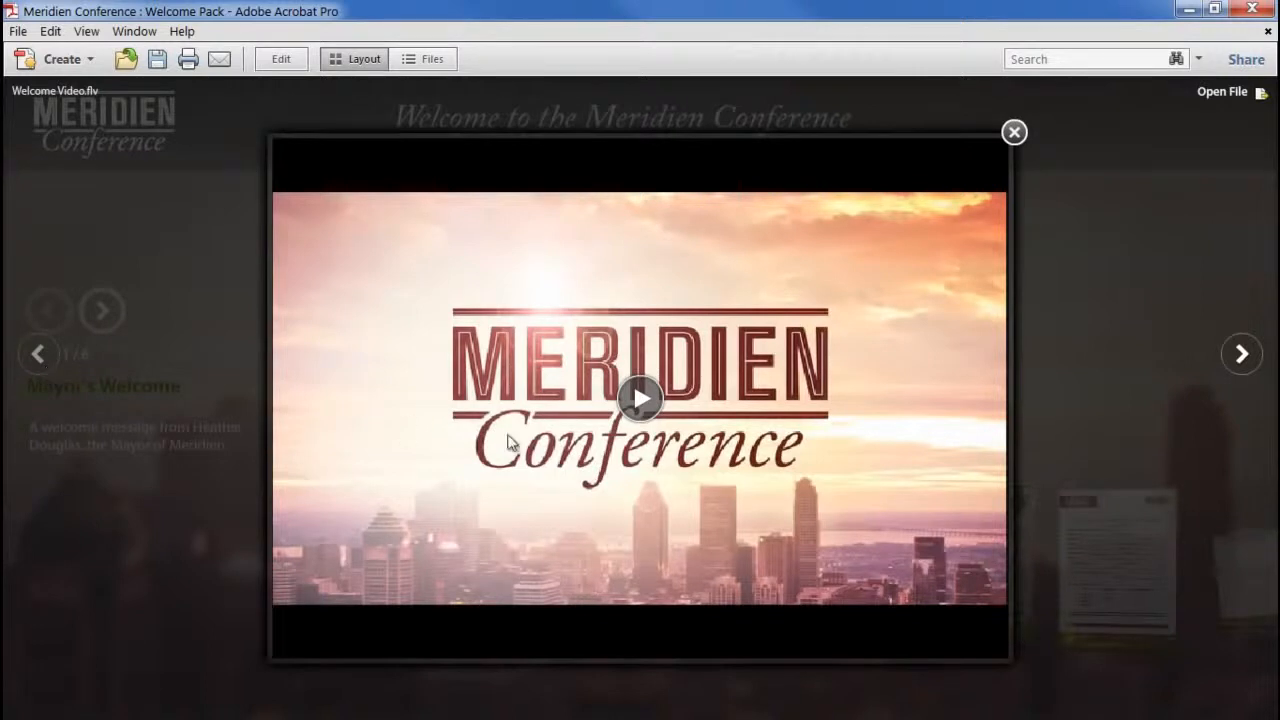
{"action": "left_click", "coordinate": [643, 400]}
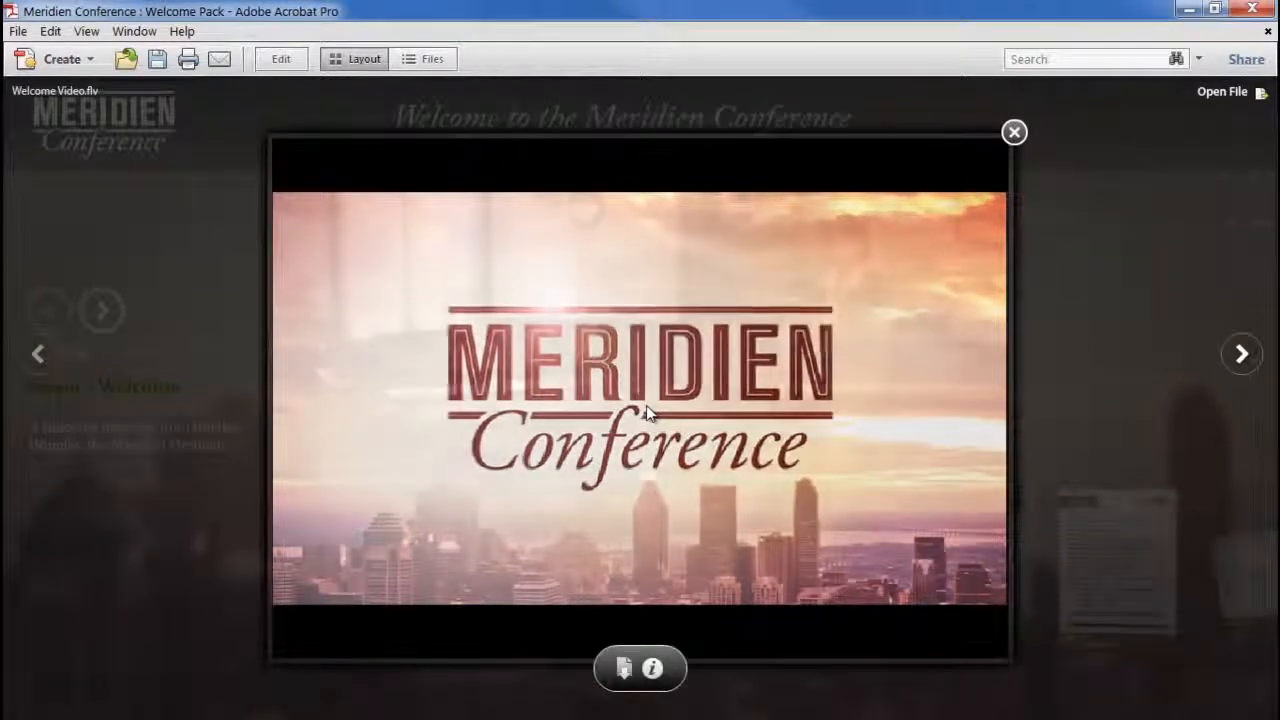